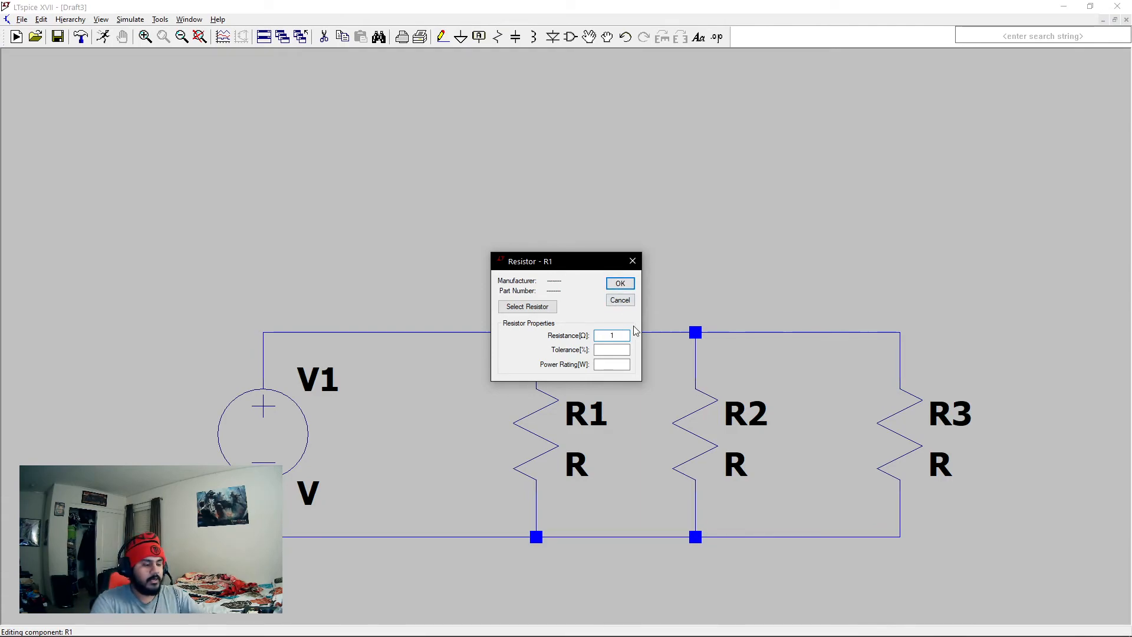
- Set the resistance of R1 to 10 ohms, leaving its tolerance and power rating blank
type("K")
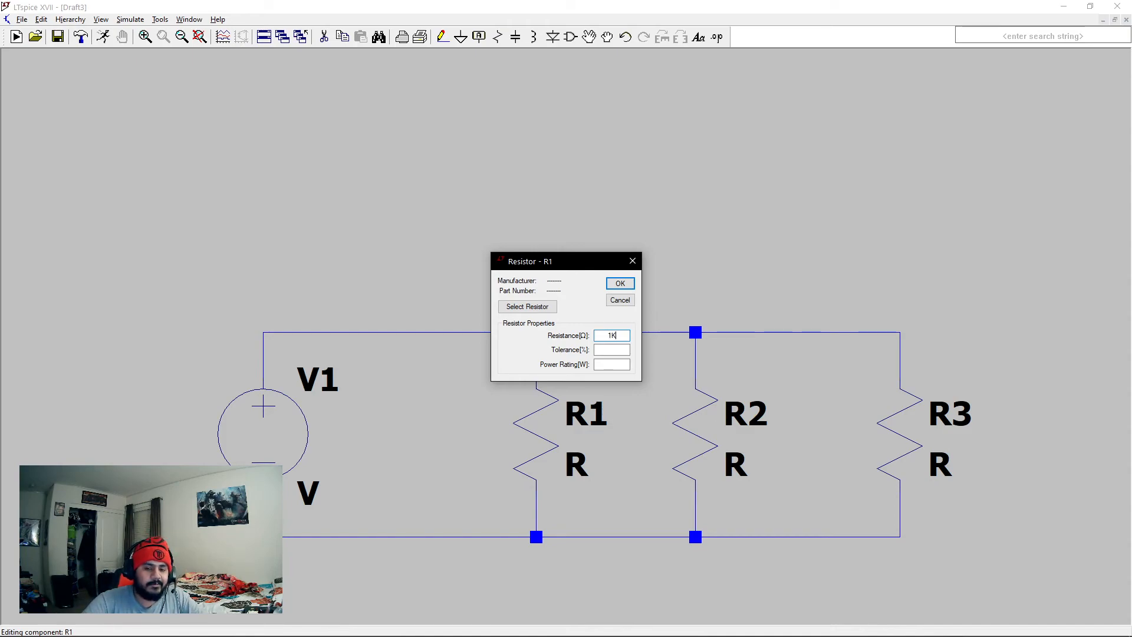
left_click_drag(624, 336, 586, 343)
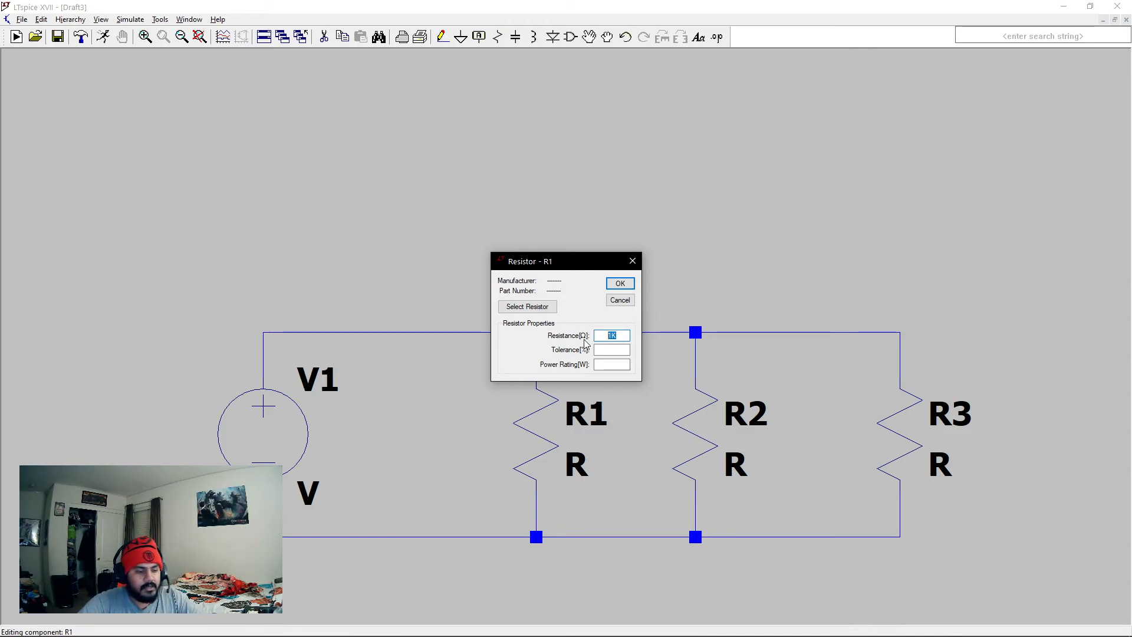
type("10")
left_click(528, 309)
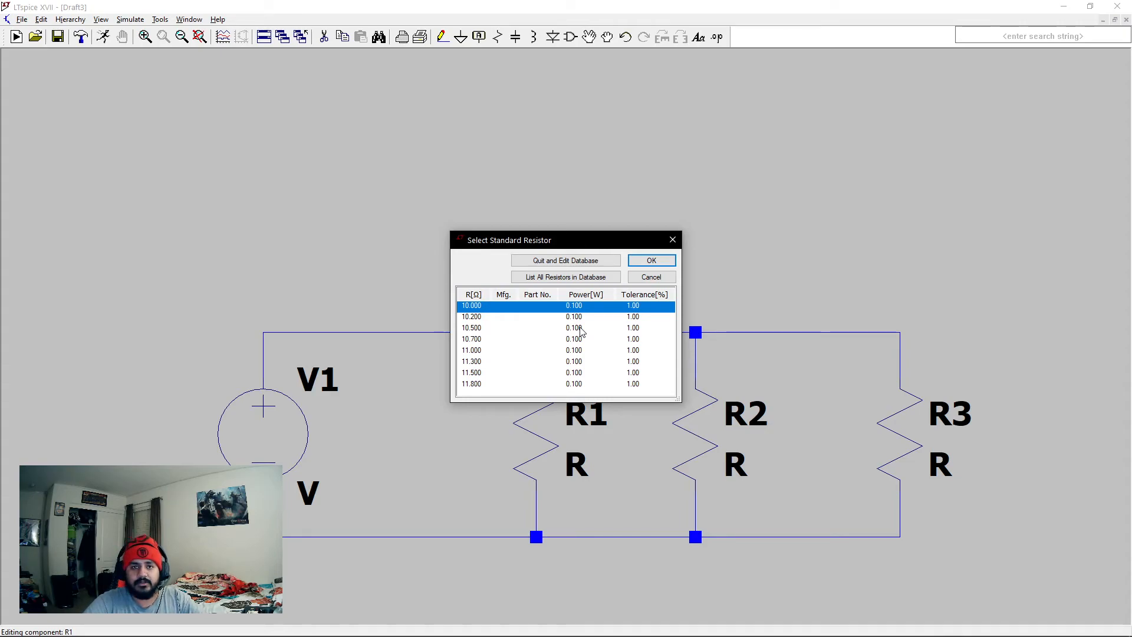
left_click(639, 279)
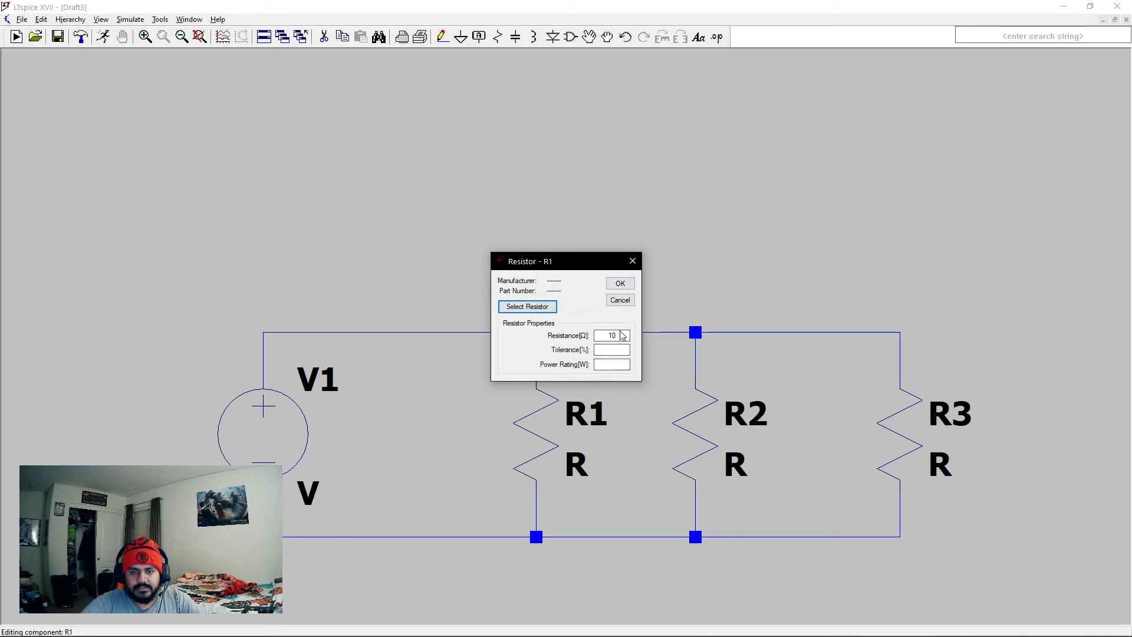
left_click(619, 335)
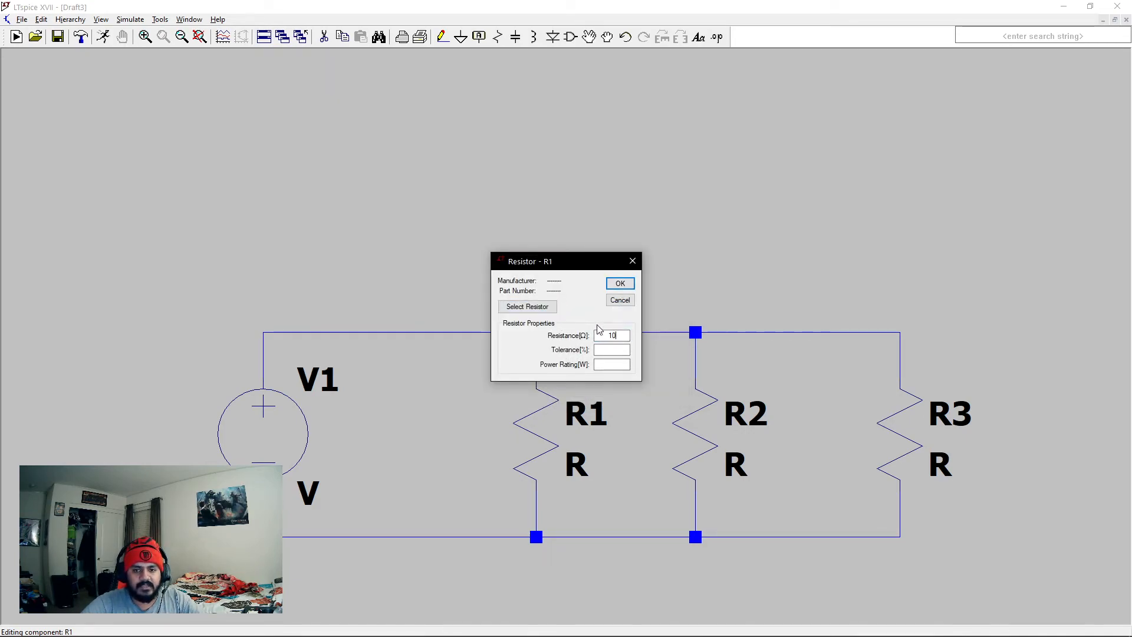
left_click(620, 283)
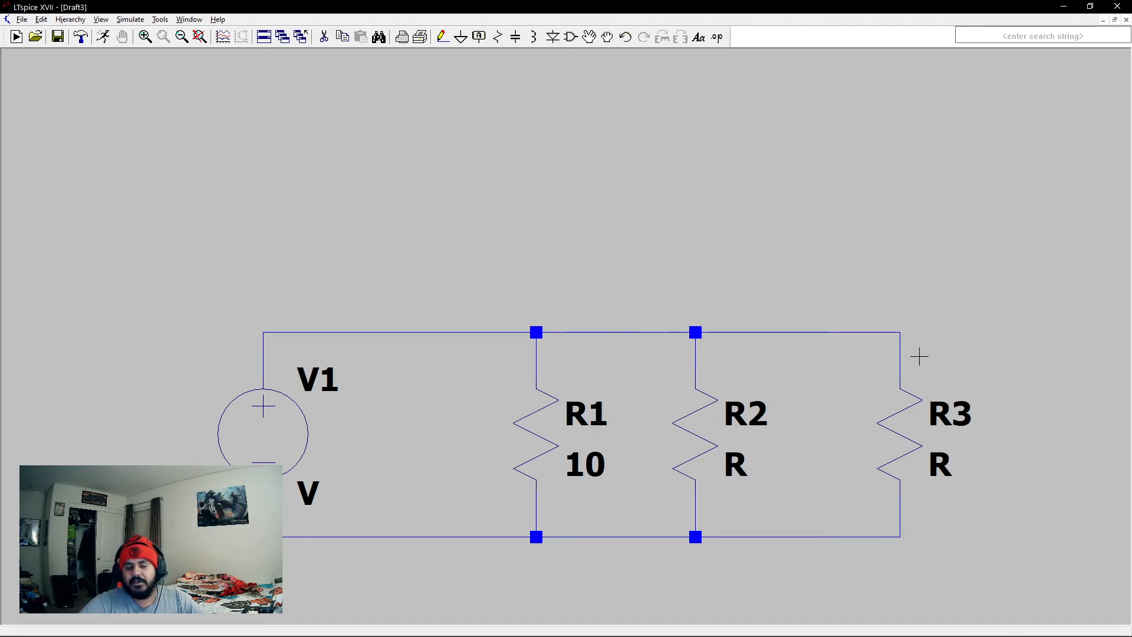
- Set the resistance of R2 to 20 ohms and of R3 to 30 ohms
right_click(707, 420)
type("2")
left_click(620, 284)
right_click(897, 434)
type("30")
left_click(620, 283)
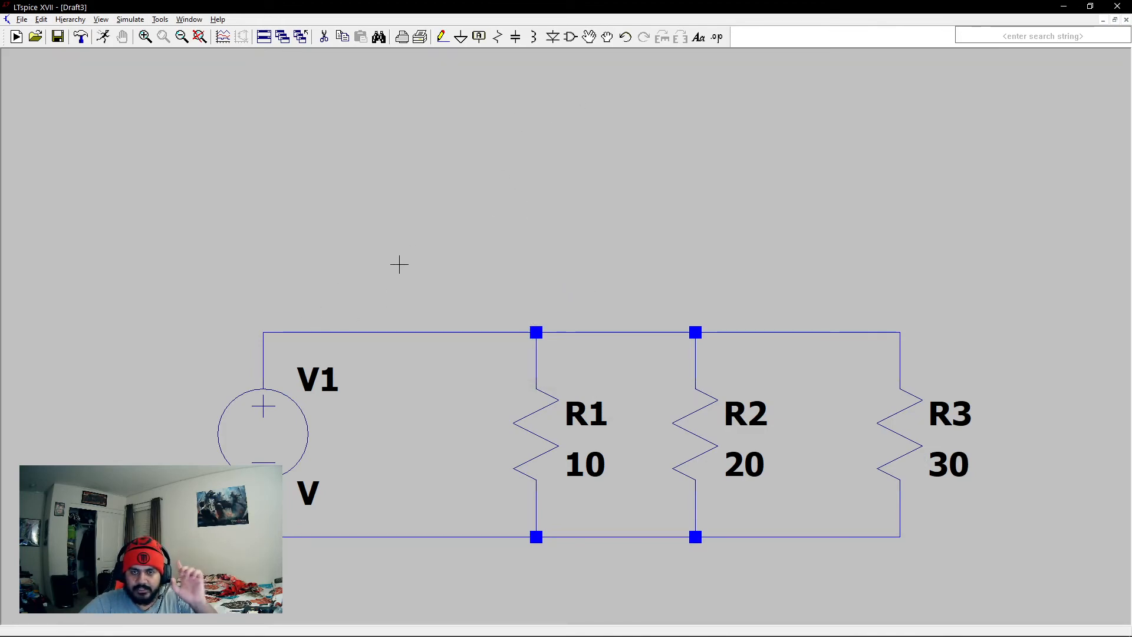
- Place a ground symbol below the circuit between V1 and R1 and wire it to the bottom rail
left_click(460, 36)
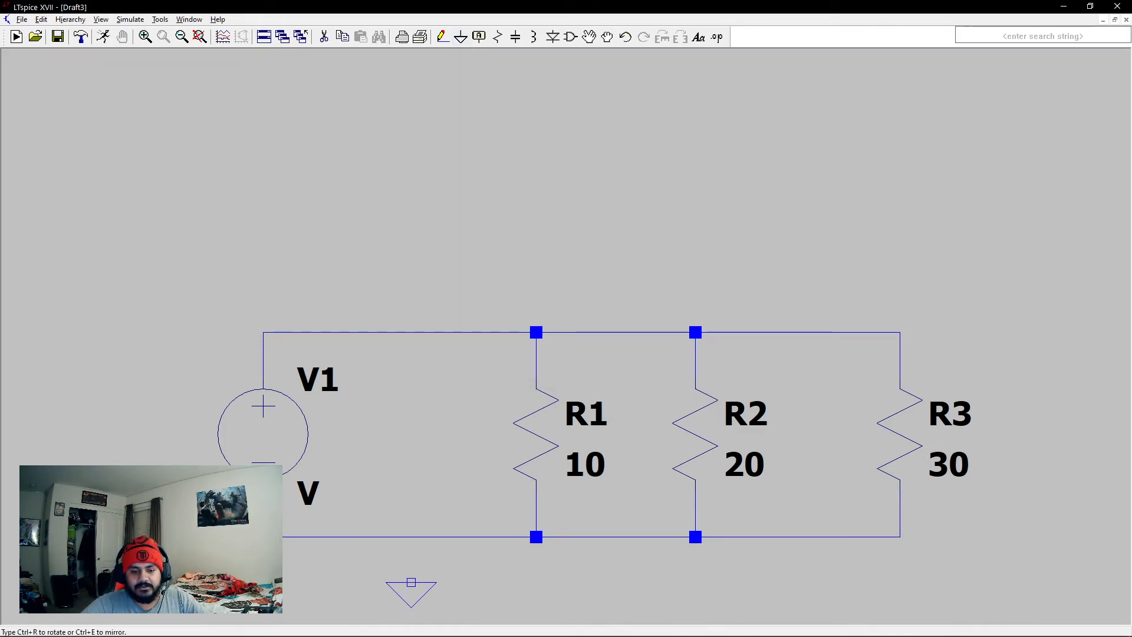
left_click(405, 579)
key("Escape")
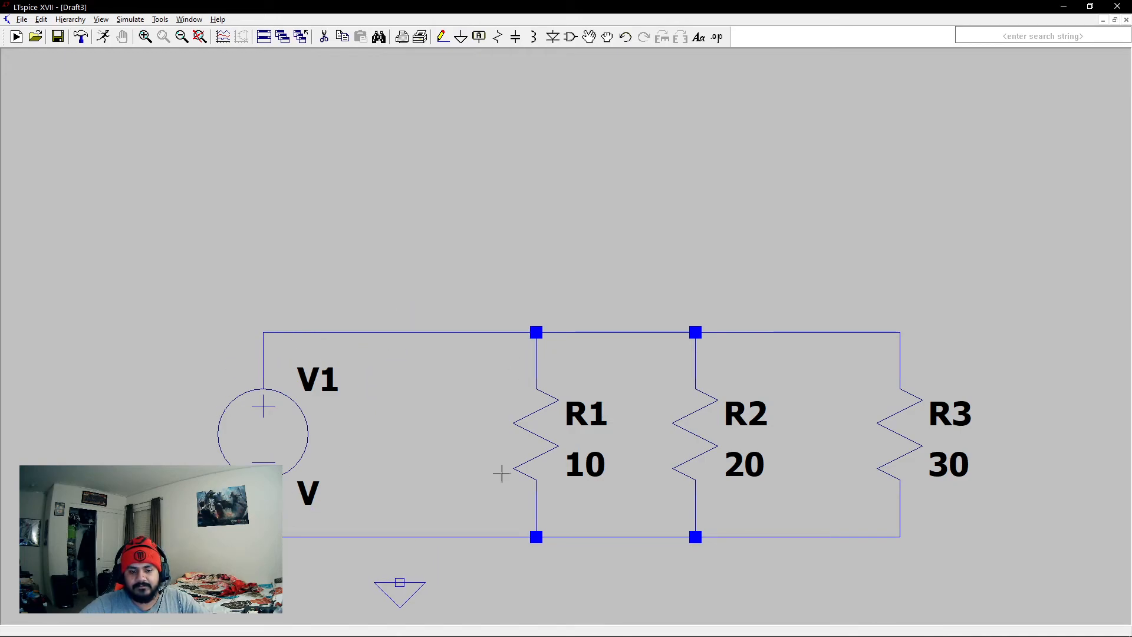
left_click(442, 37)
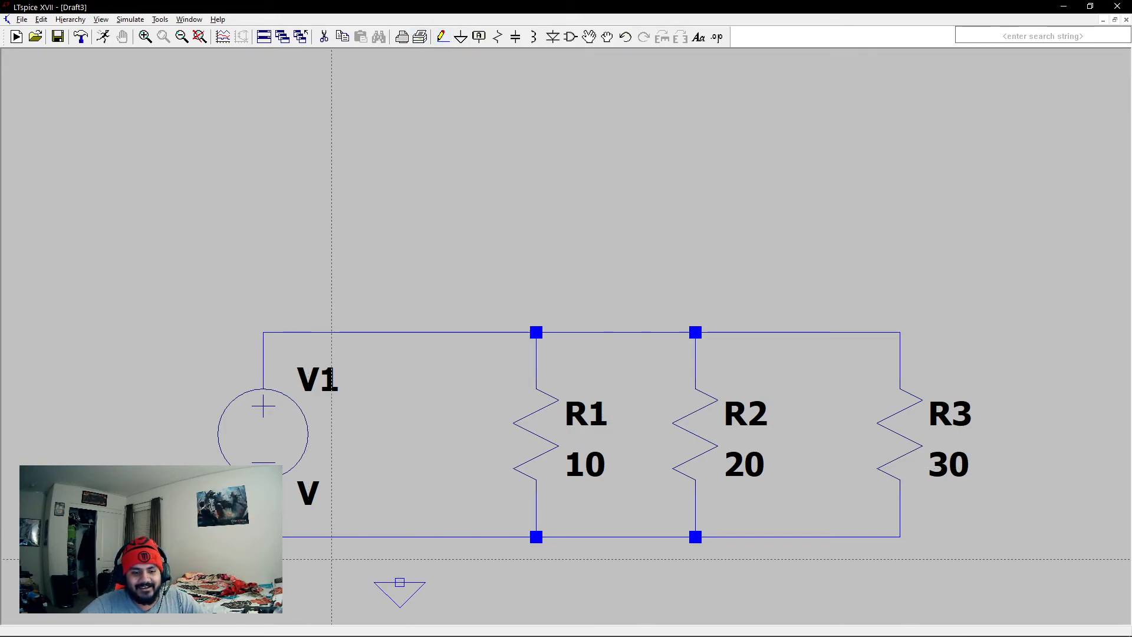
left_click(399, 582)
left_click(400, 537)
key("Escape")
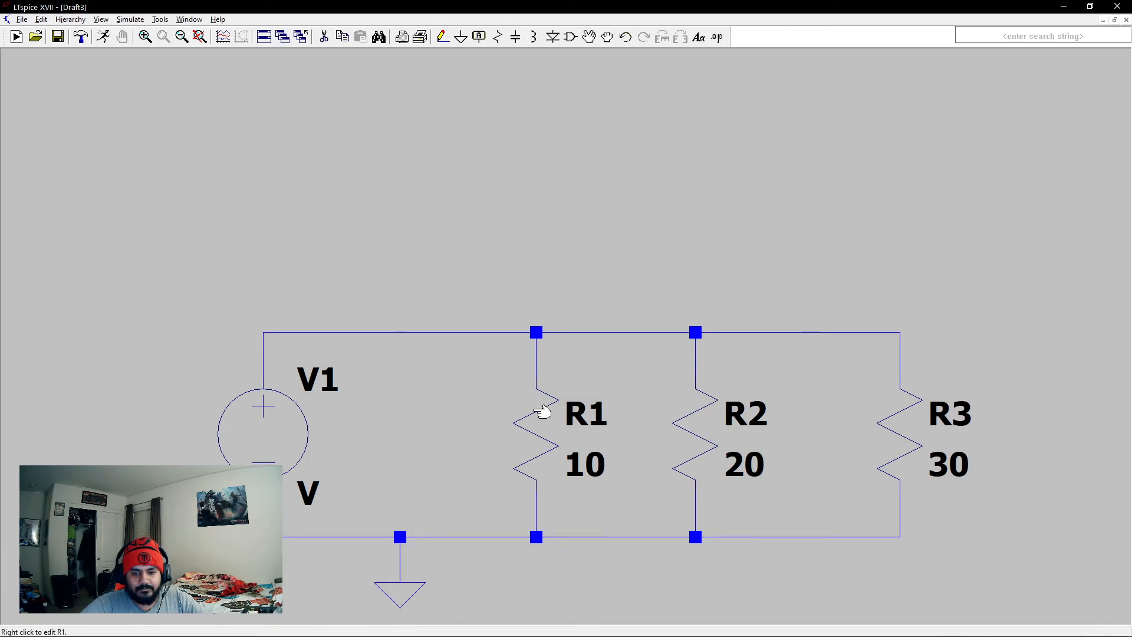
- Set the DC value of voltage source V1 to 10 V
right_click(242, 435)
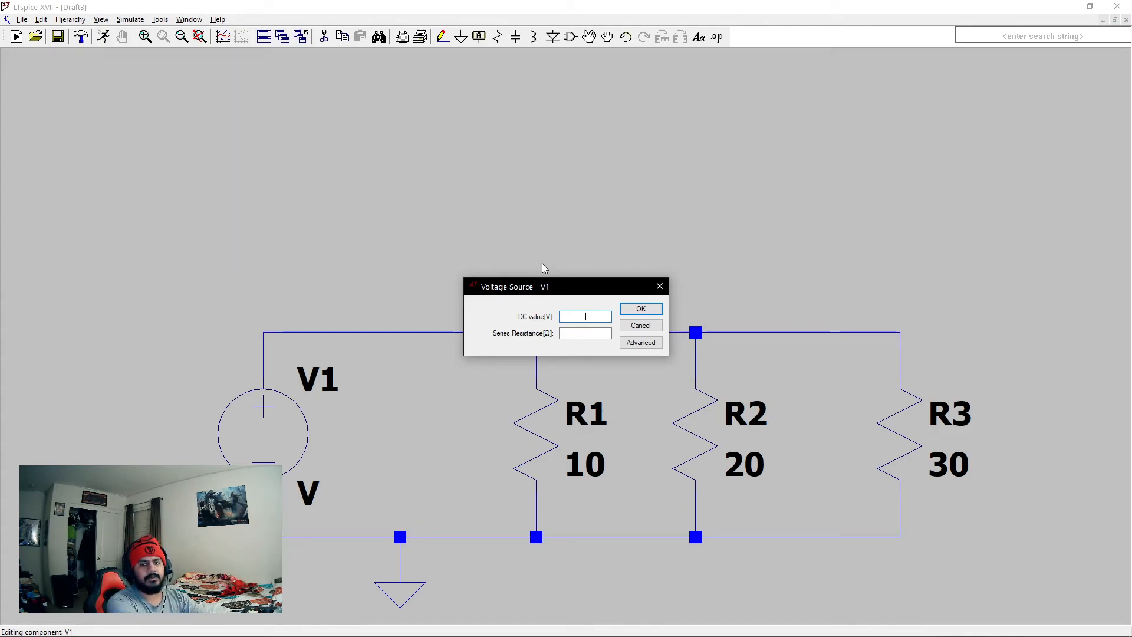
type("10")
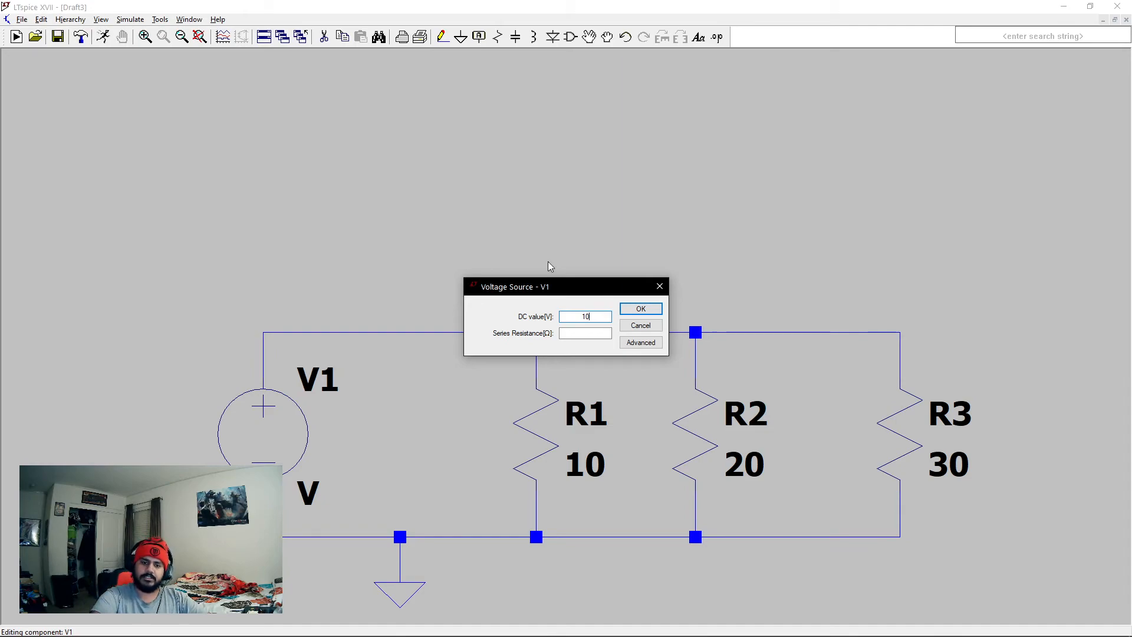
left_click(640, 309)
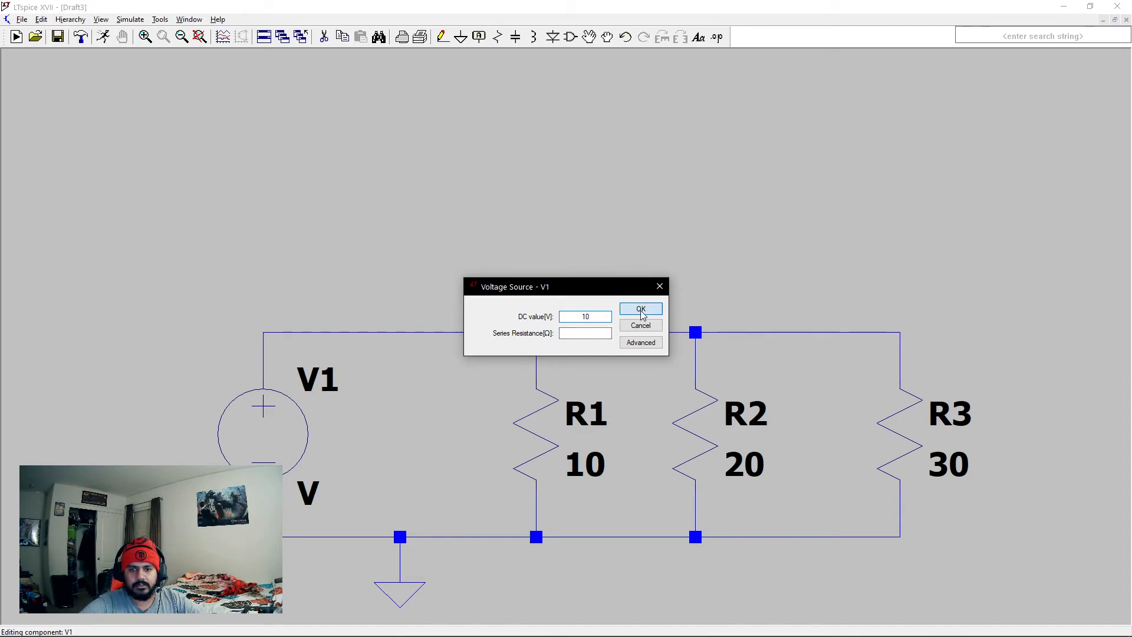
left_click_drag(442, 262, 437, 186)
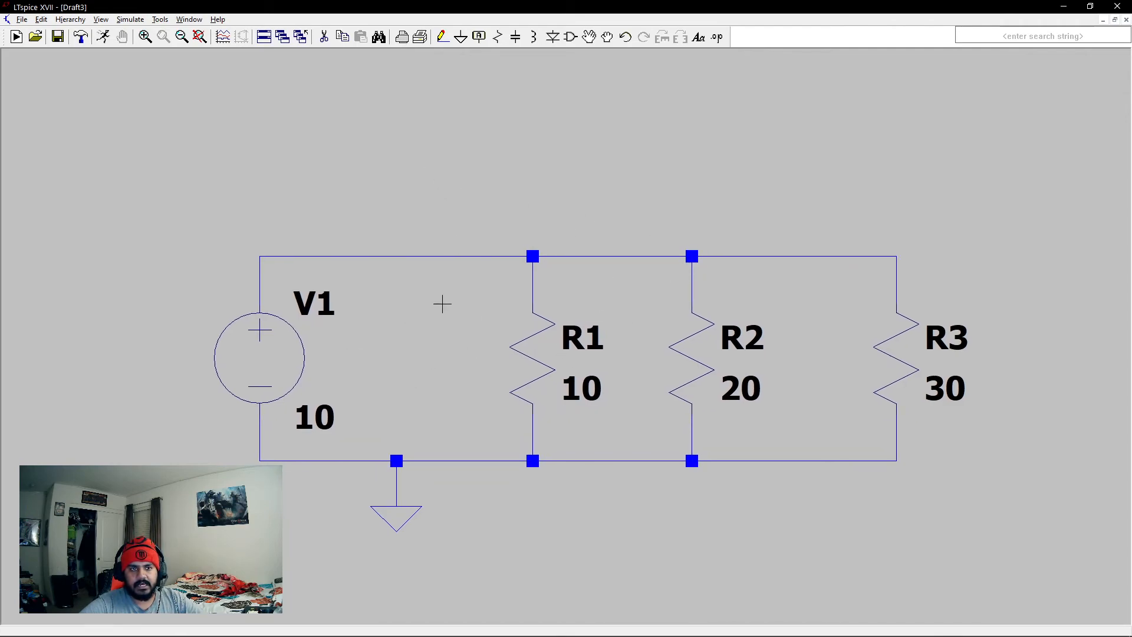
left_click(104, 38)
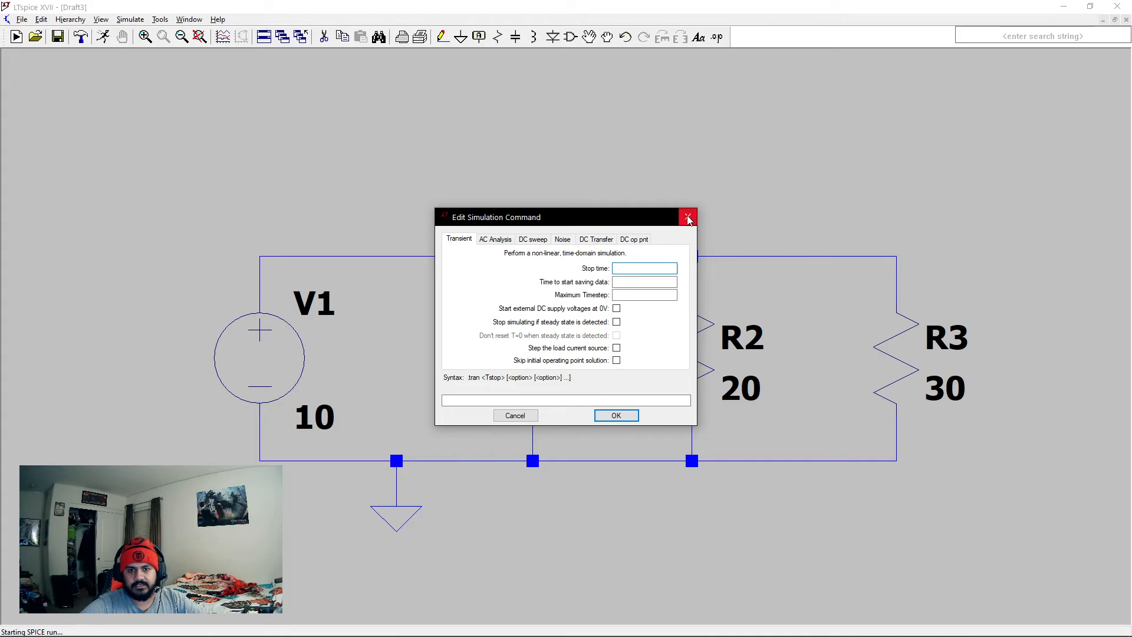
left_click(688, 217)
left_click(103, 36)
left_click(688, 217)
left_click(130, 20)
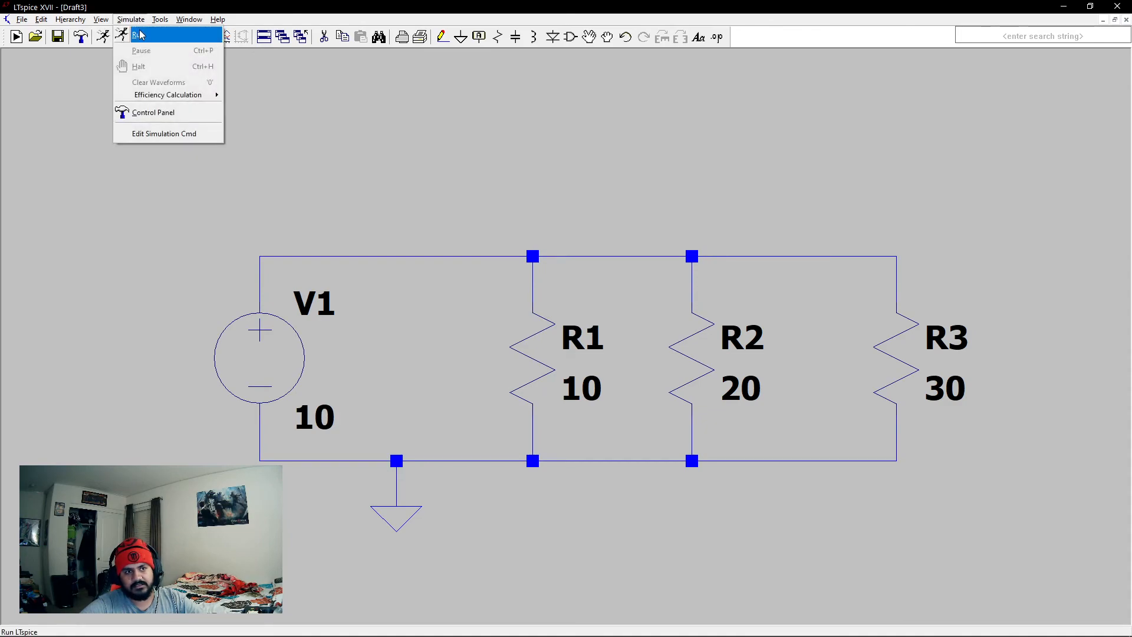
left_click(420, 126)
left_click(109, 40)
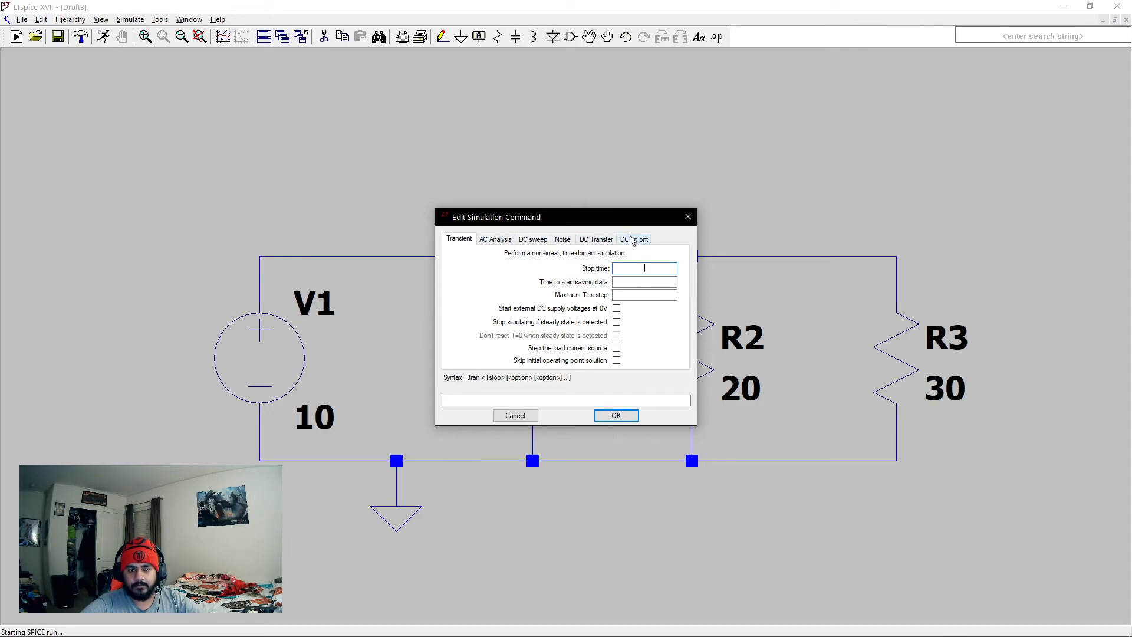
left_click(489, 242)
left_click(536, 239)
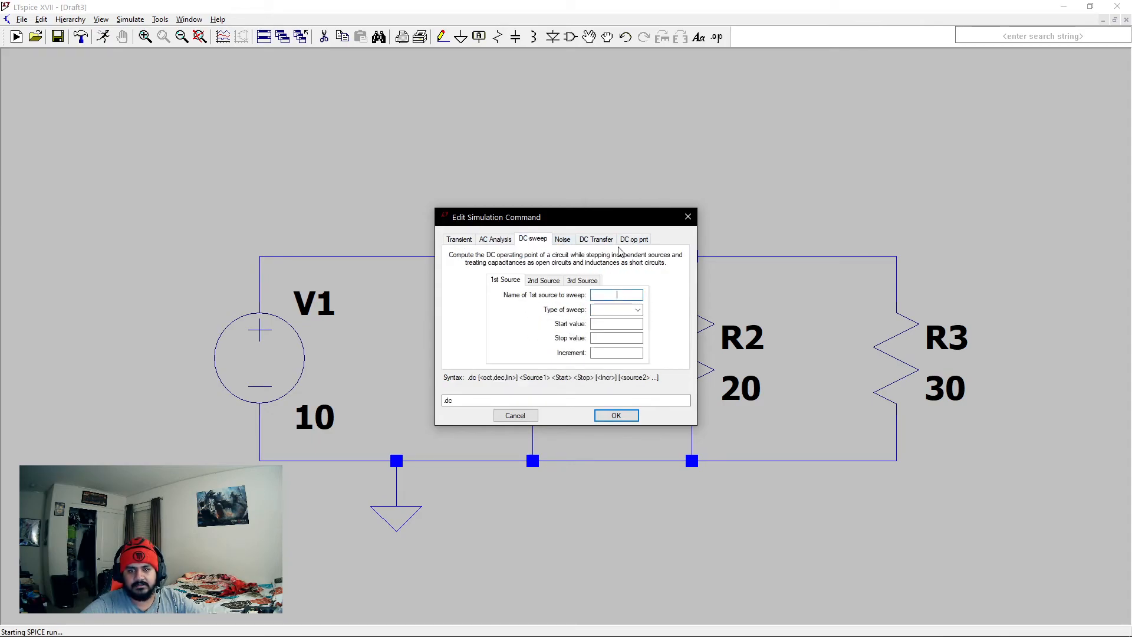
left_click(688, 217)
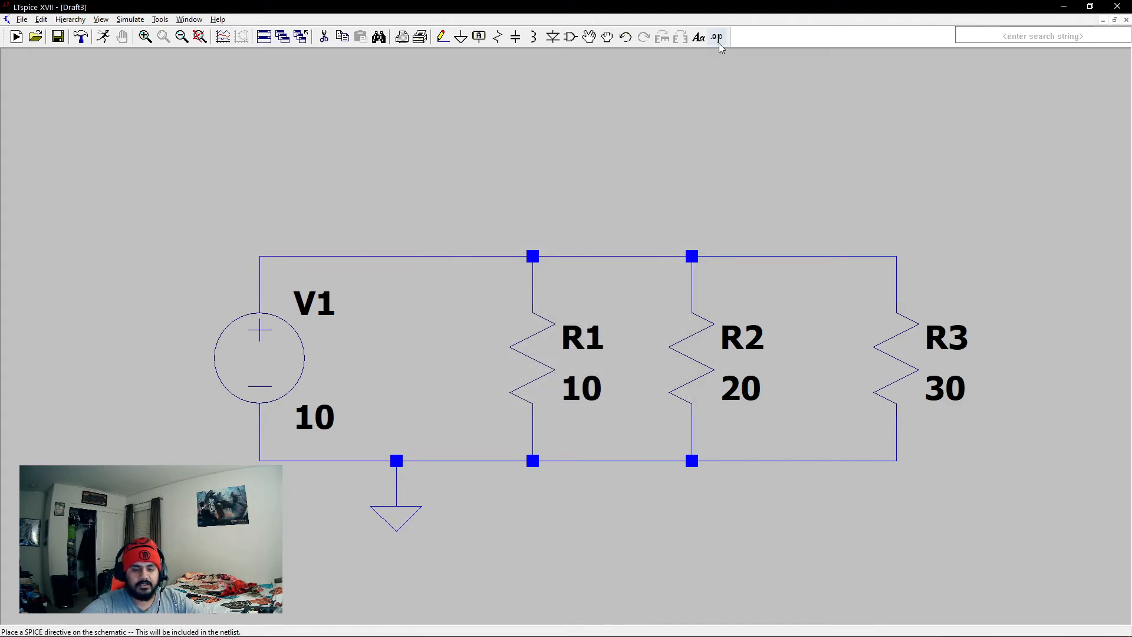
- Add the SPICE directive .op to the schematic, placed below the voltage source
left_click(718, 39)
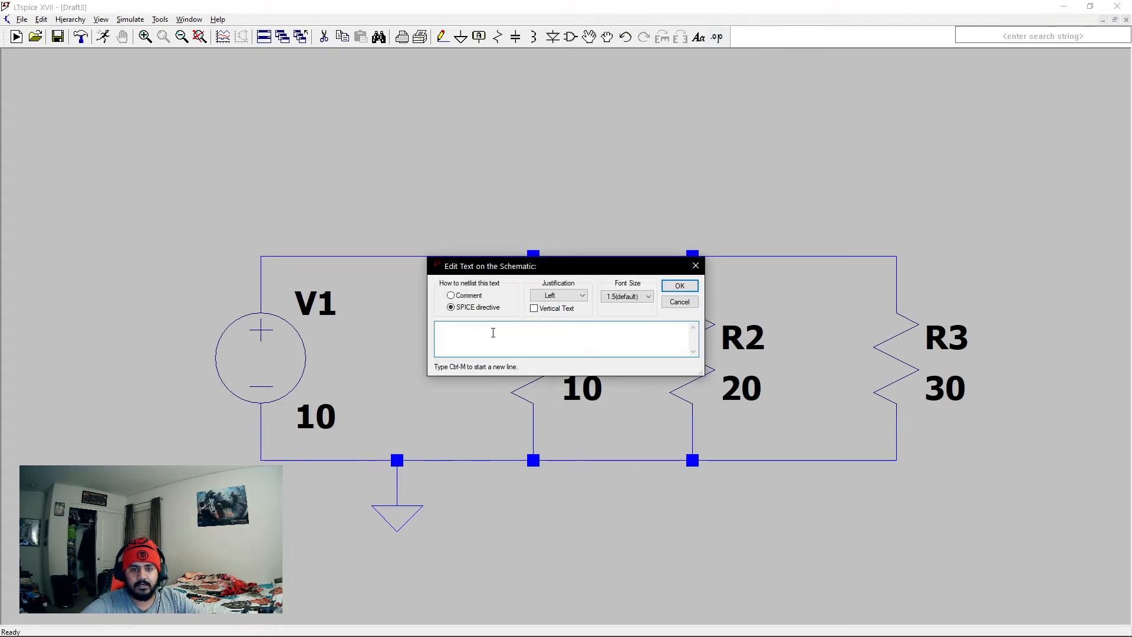
type(".op")
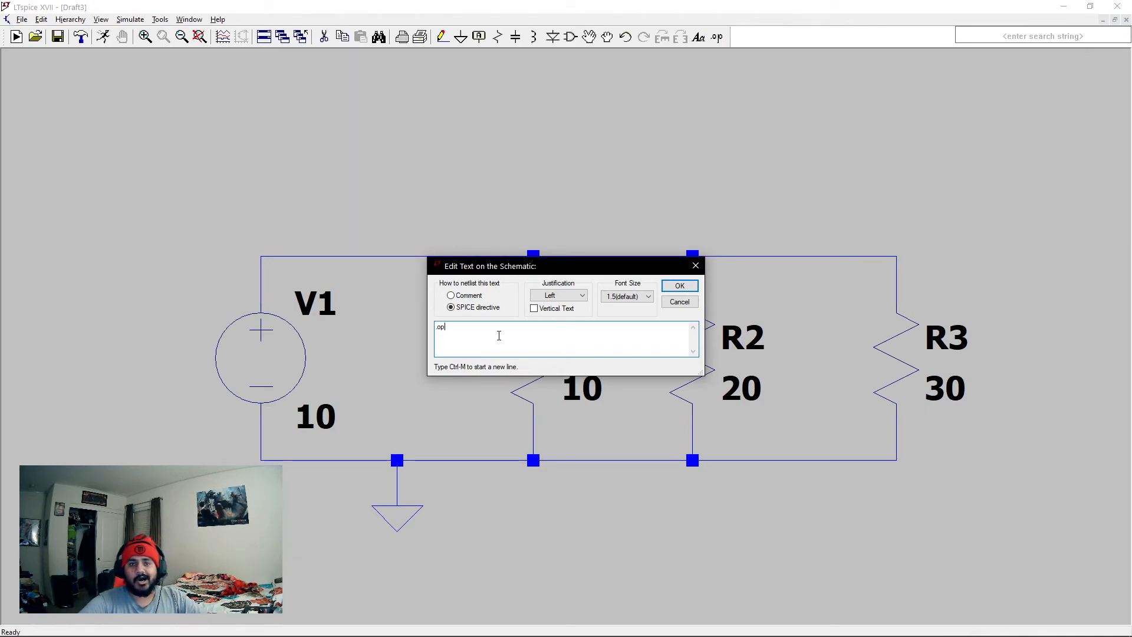
left_click(679, 286)
left_click(283, 529)
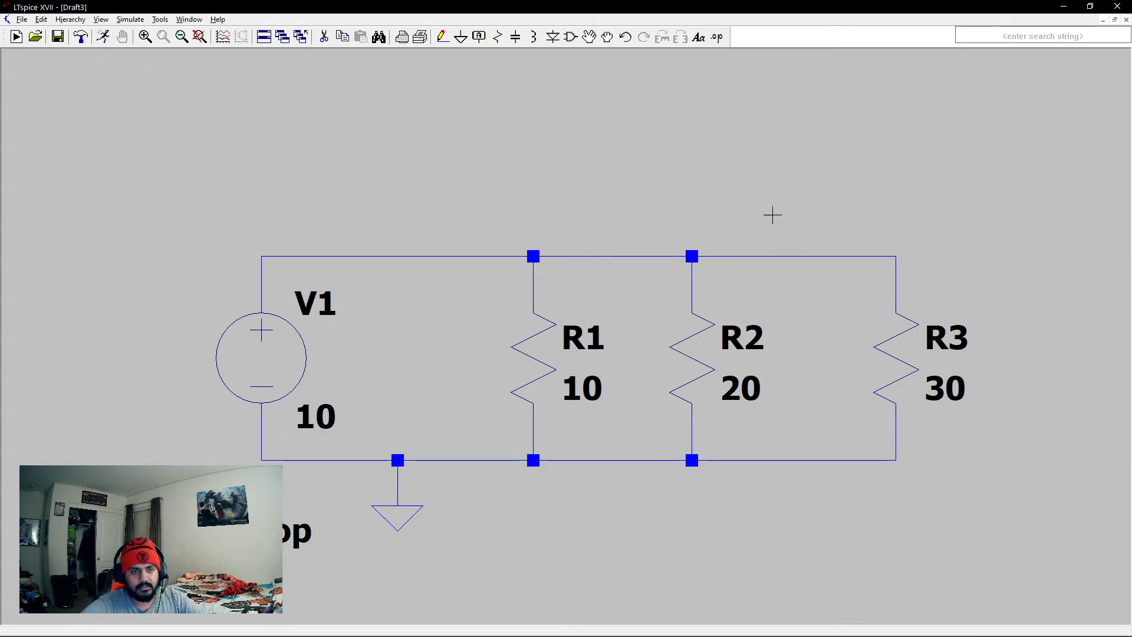
- Run the operating point simulation, review the node voltage and device currents, and close the results
left_click(103, 37)
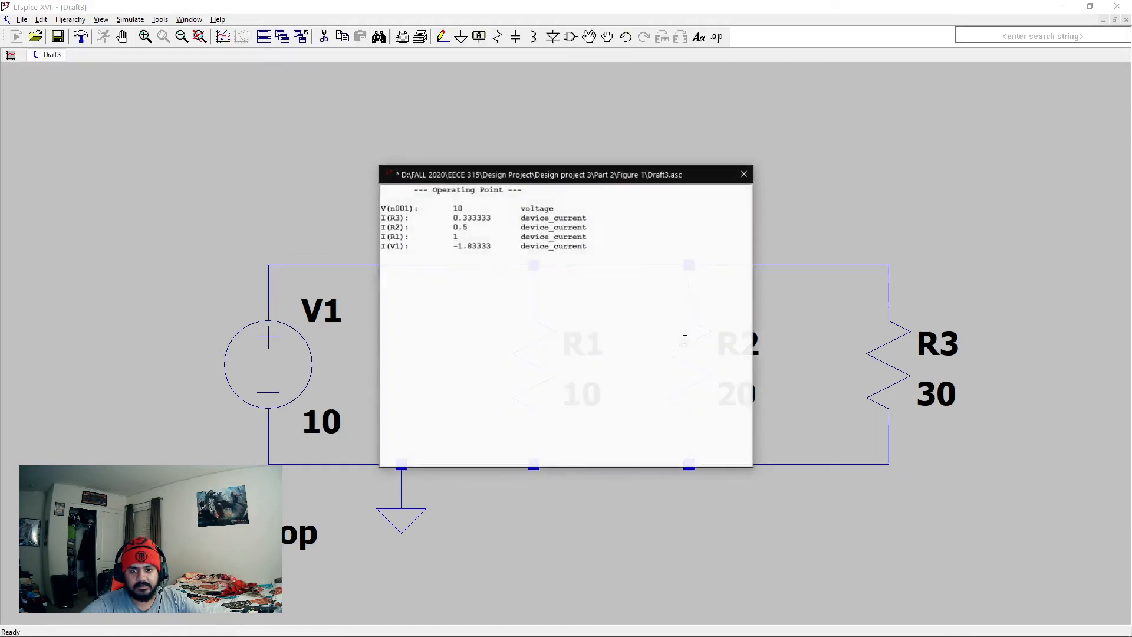
left_click_drag(606, 174, 682, 224)
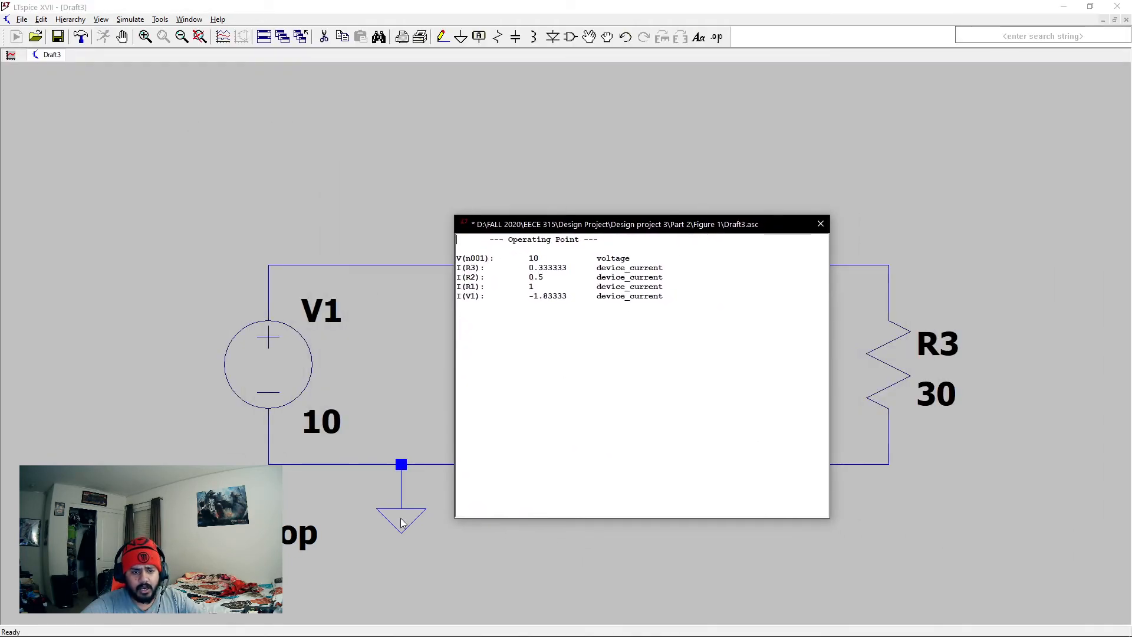
mouse_move(452, 215)
left_mouse_down()
mouse_move(482, 229)
mouse_move(469, 224)
left_mouse_up()
left_click_drag(590, 231, 574, 141)
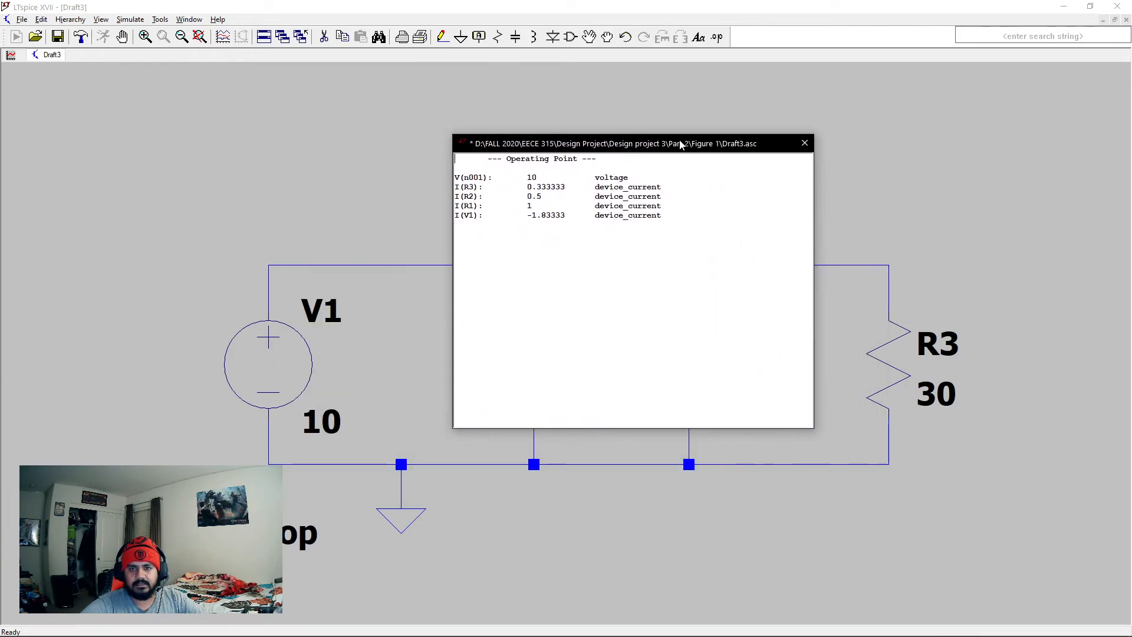
left_click_drag(681, 145, 725, 151)
left_click(365, 201)
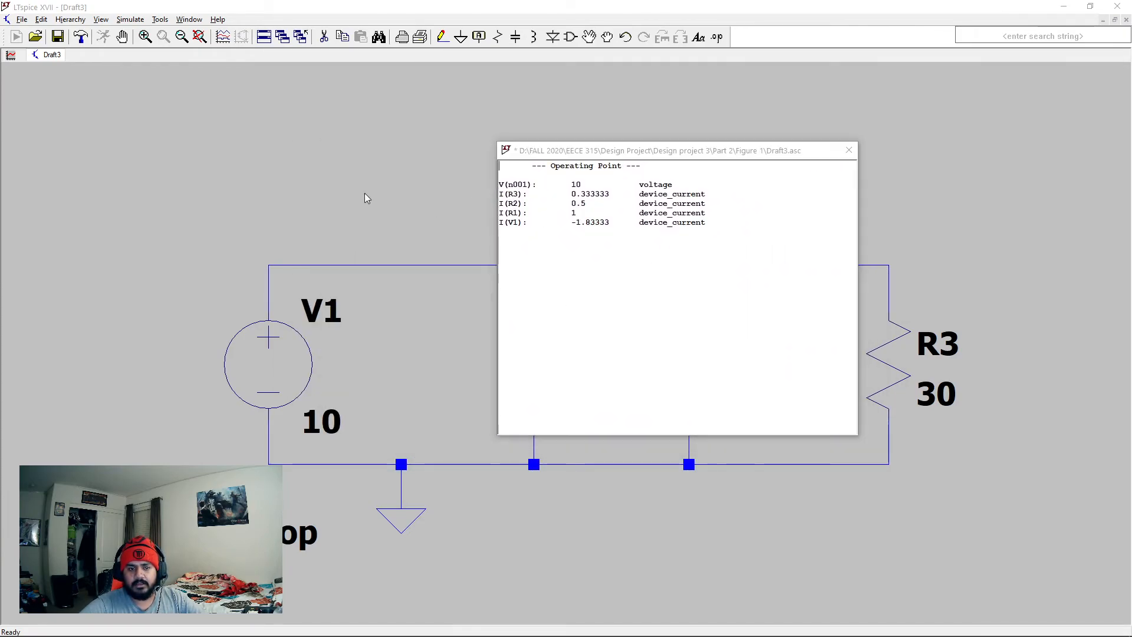
left_click_drag(619, 151, 360, 215)
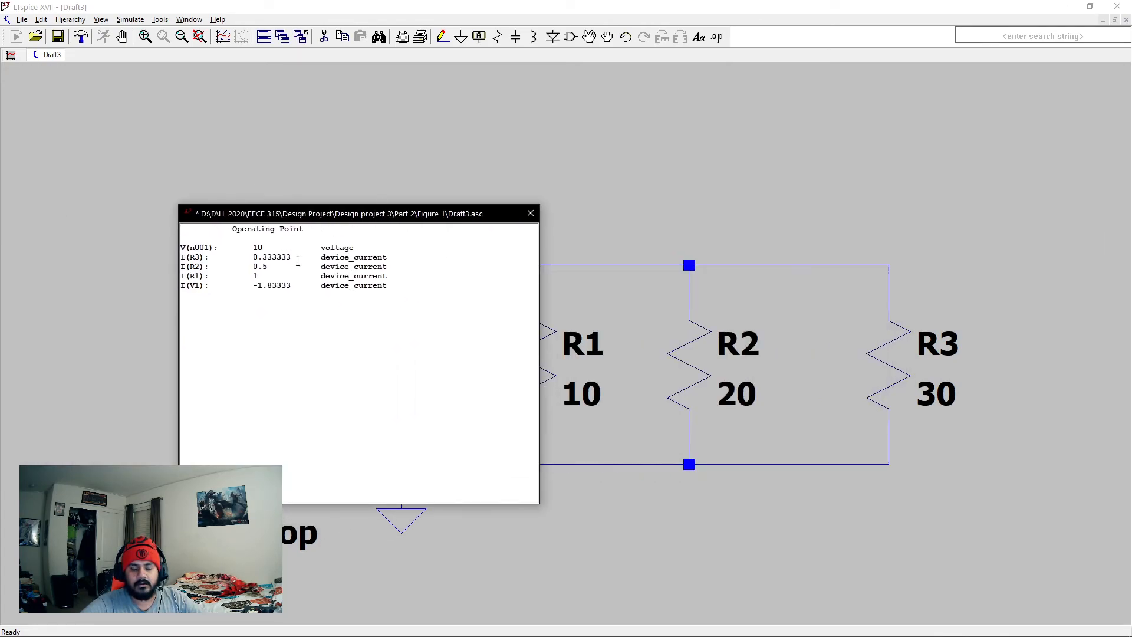
left_click(529, 214)
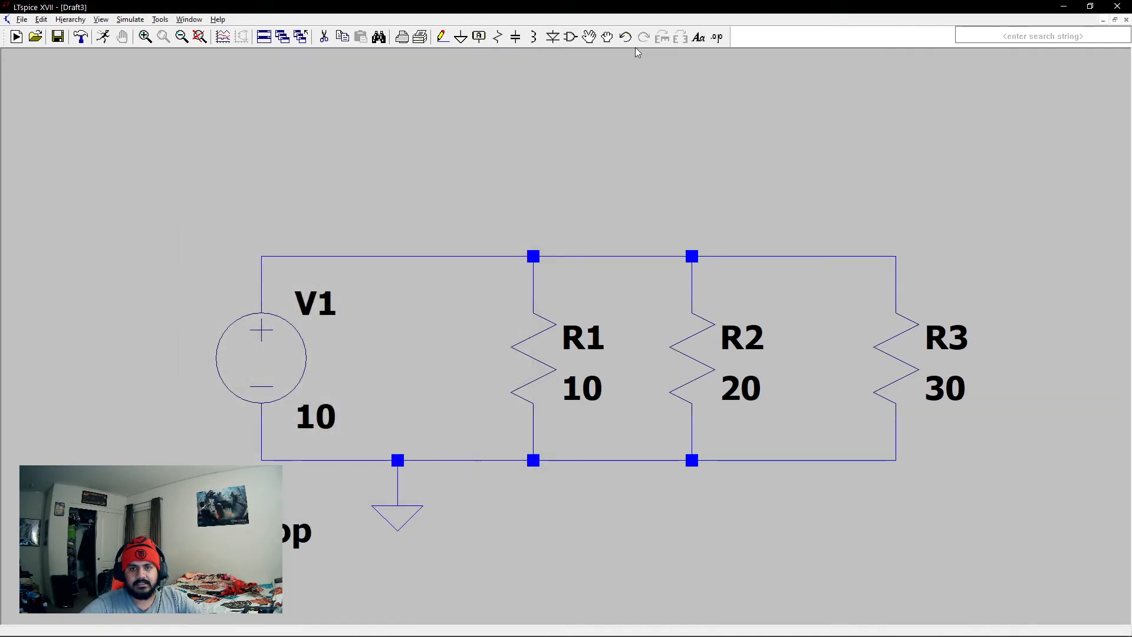
- Add the comment text "Node 1" above the top wire between V1 and R1
left_click(699, 37)
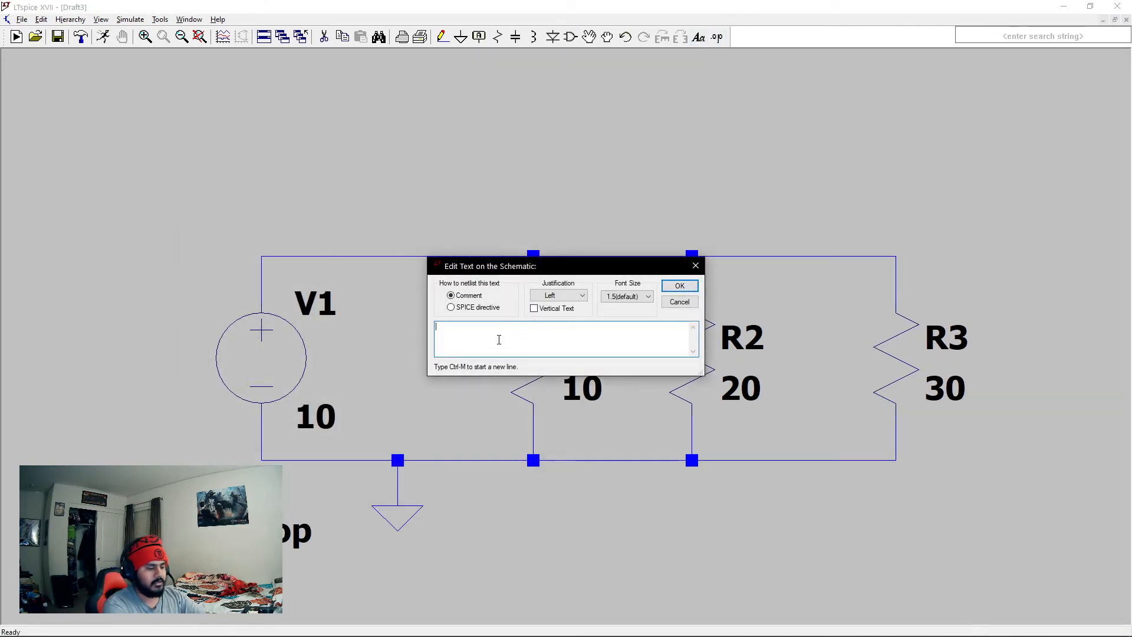
type("Node 1")
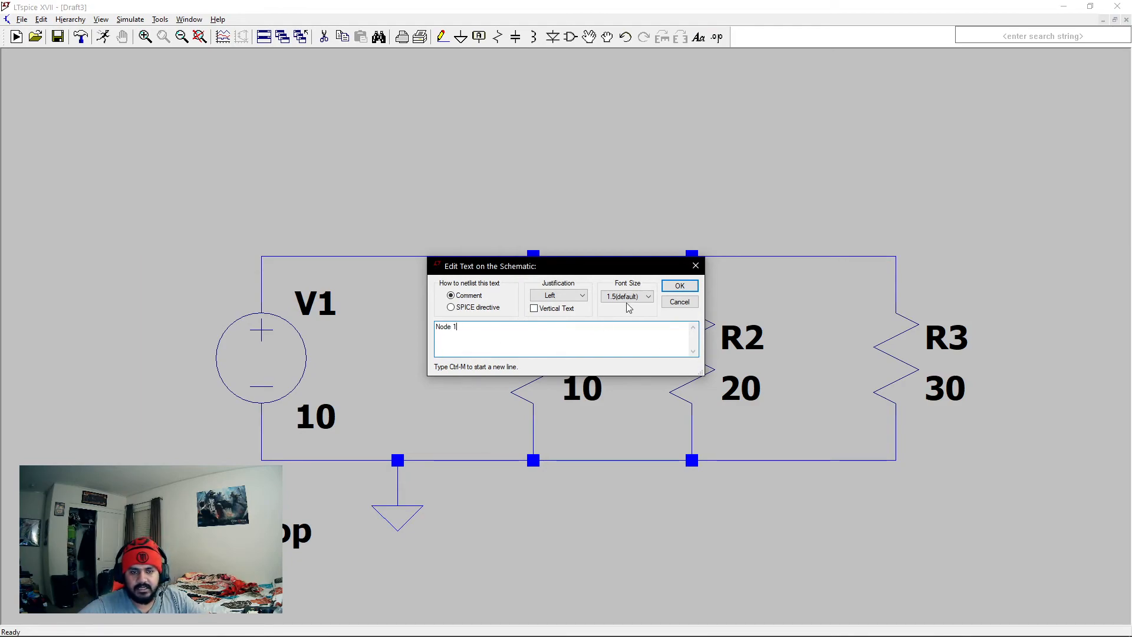
key("Return")
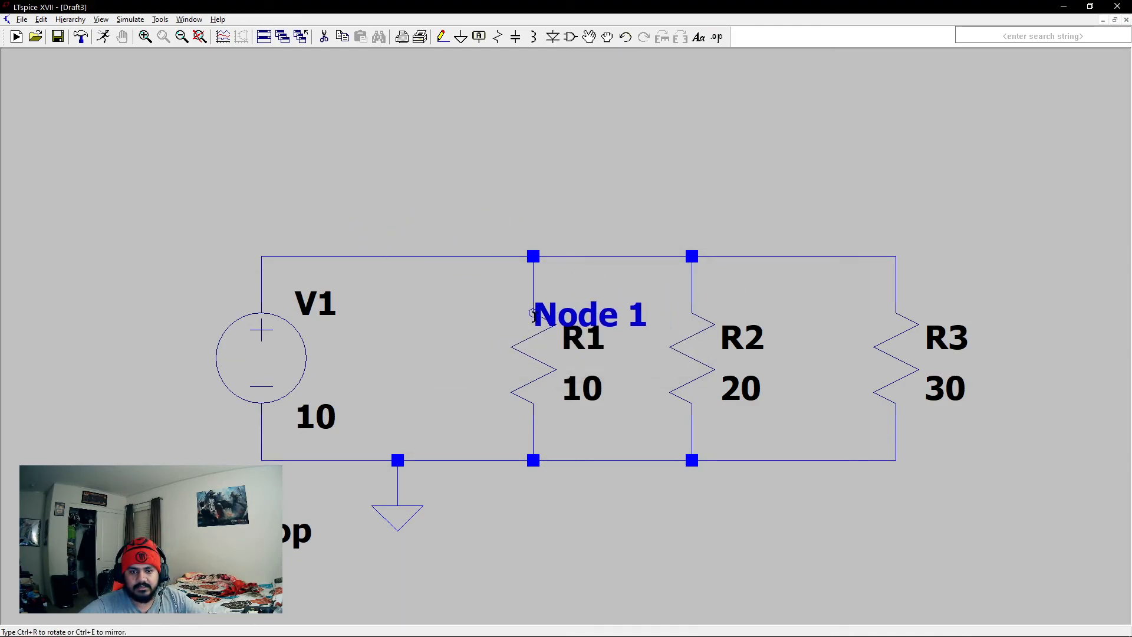
left_click(404, 203)
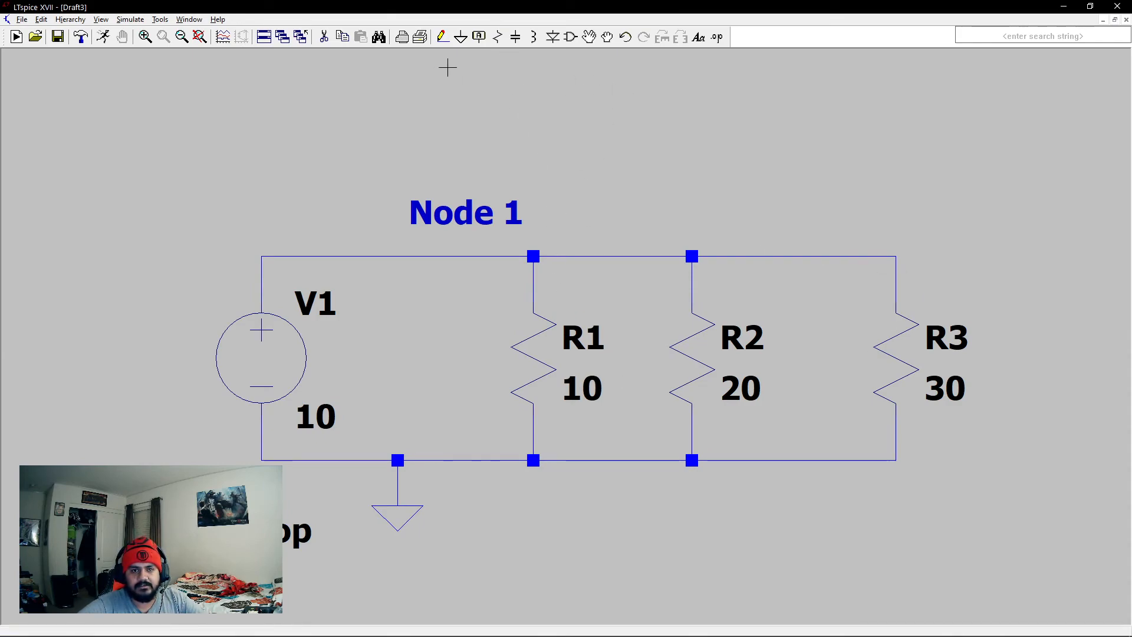
- Add the comment text "Node GND" below the bottom wire, to the right of the ground symbol
left_click(698, 36)
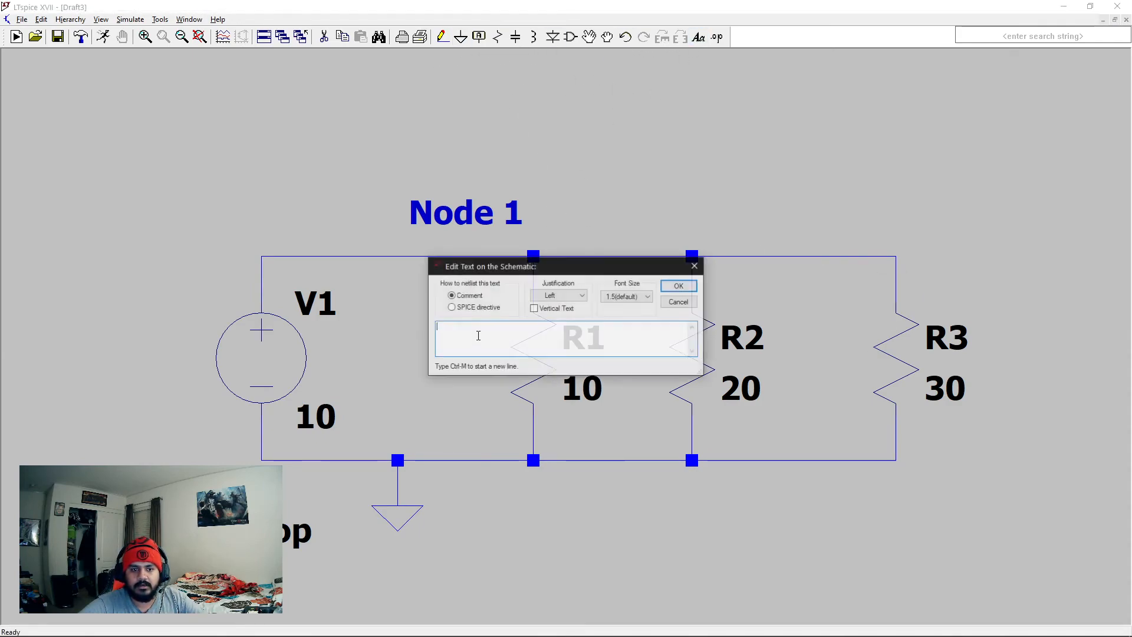
type("Node GND")
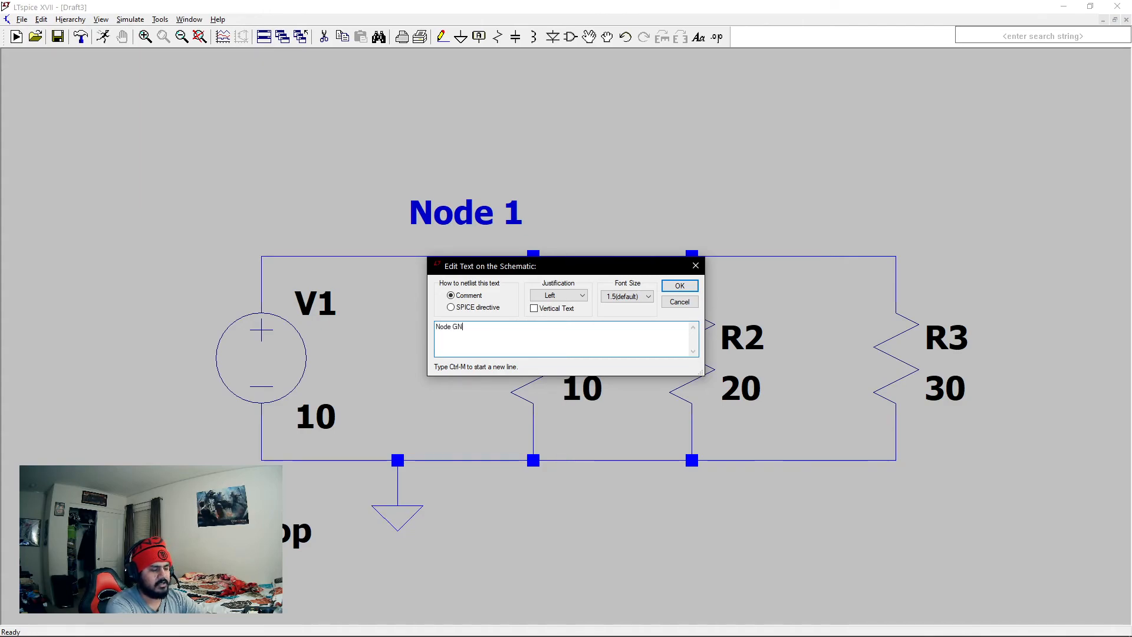
left_click(680, 286)
left_click(462, 496)
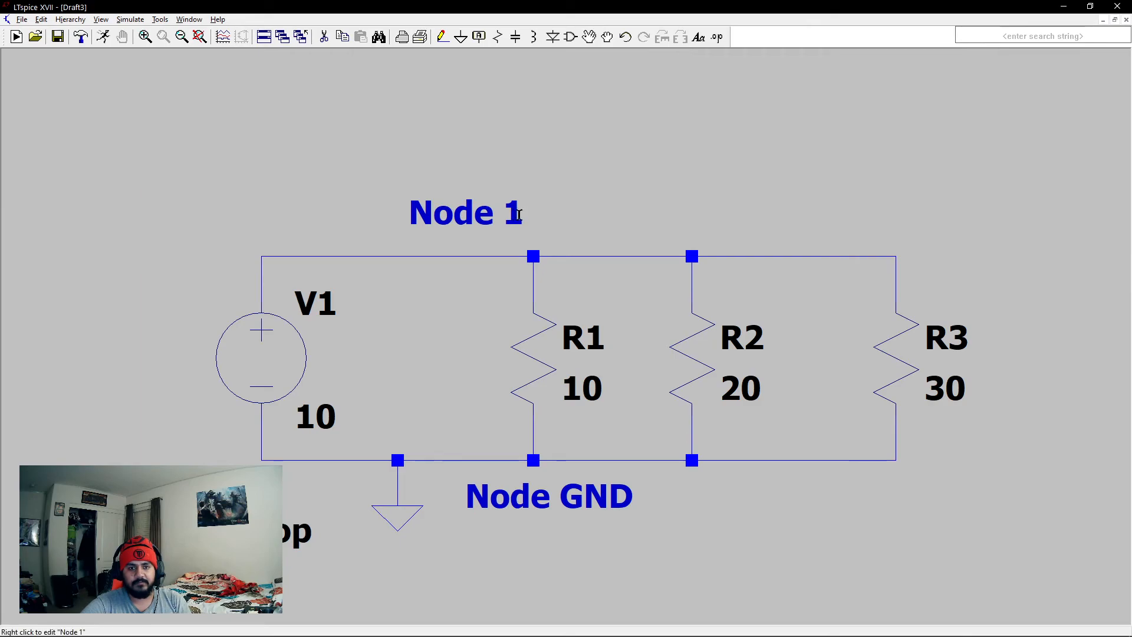
- Run the operating point simulation, compare the device currents with the schematic's resistors, and close the results
left_click(103, 36)
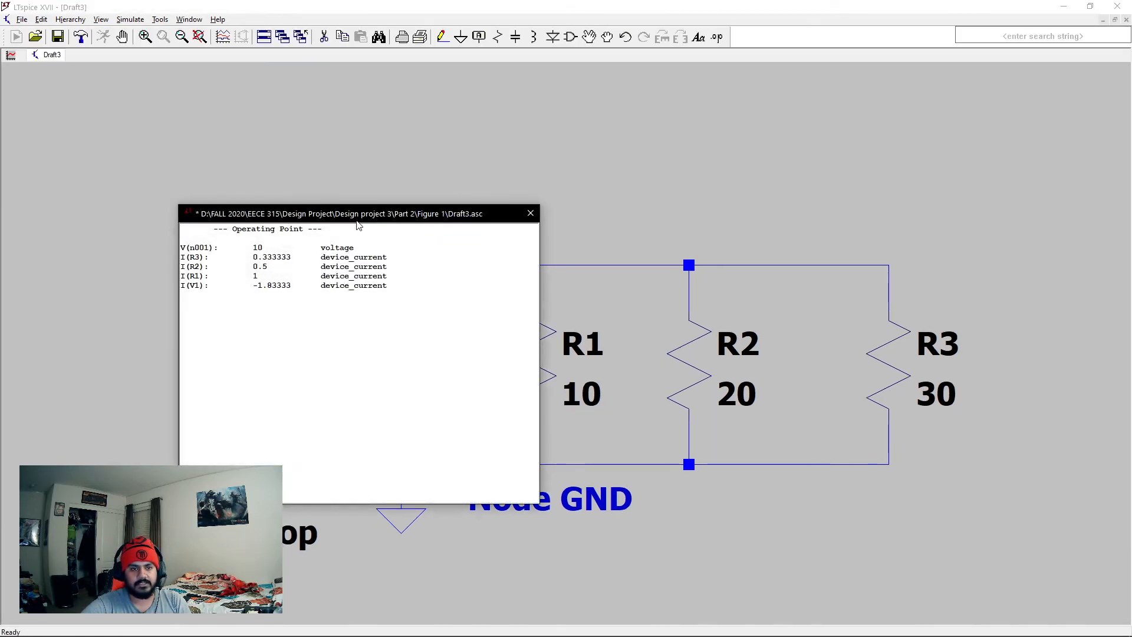
left_click_drag(356, 223, 232, 153)
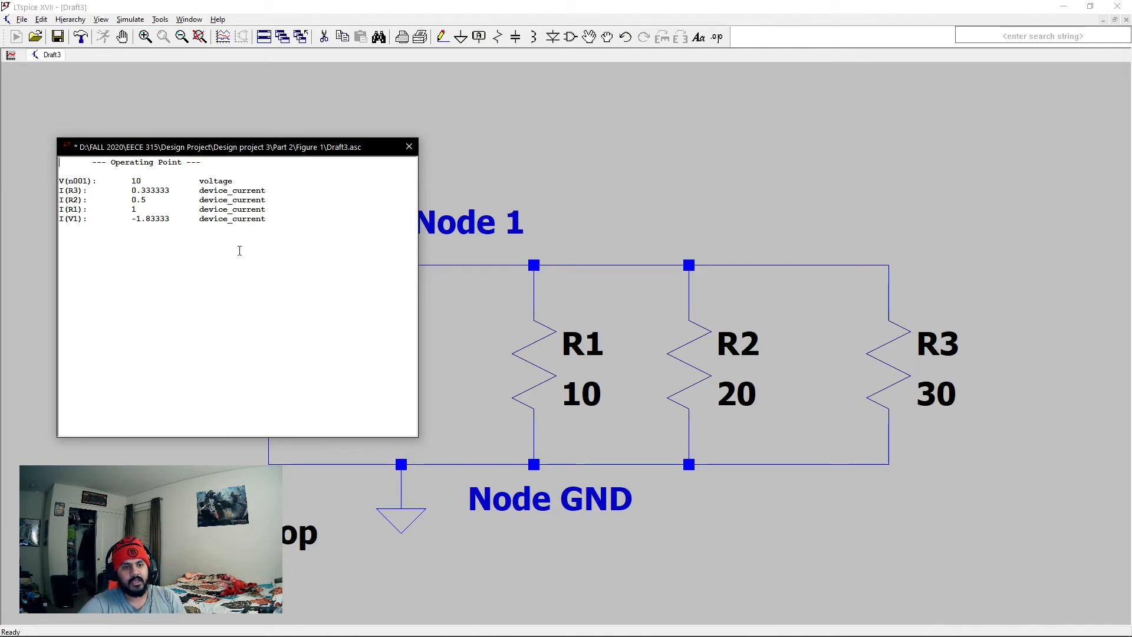
mouse_move(229, 153)
left_mouse_down()
mouse_move(157, 133)
mouse_move(245, 145)
left_mouse_up()
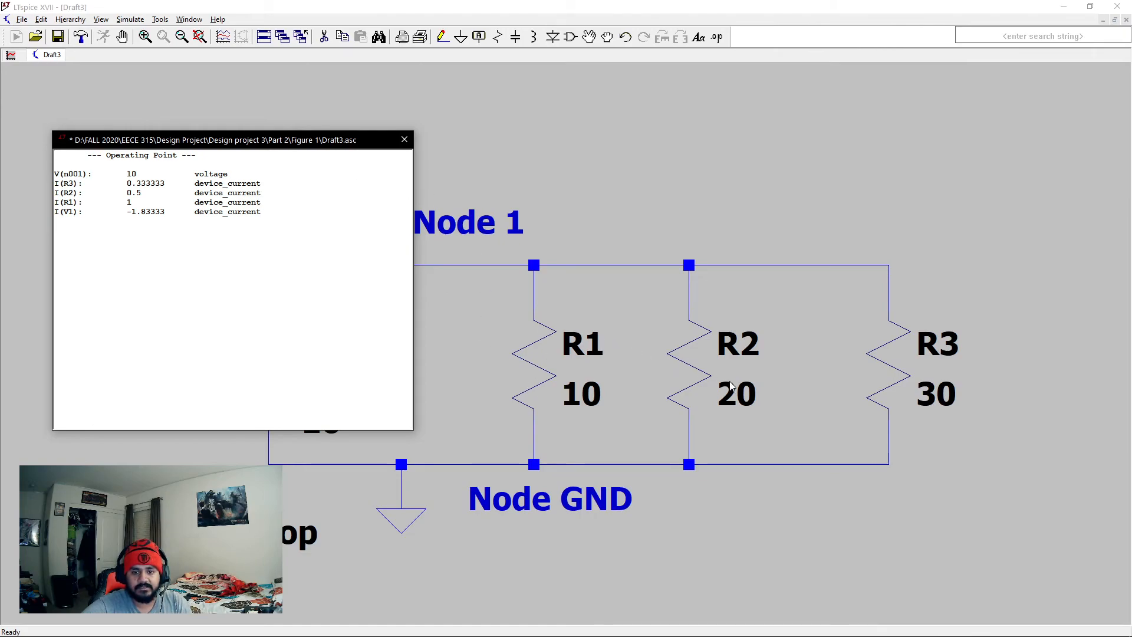
left_click_drag(181, 140, 690, 145)
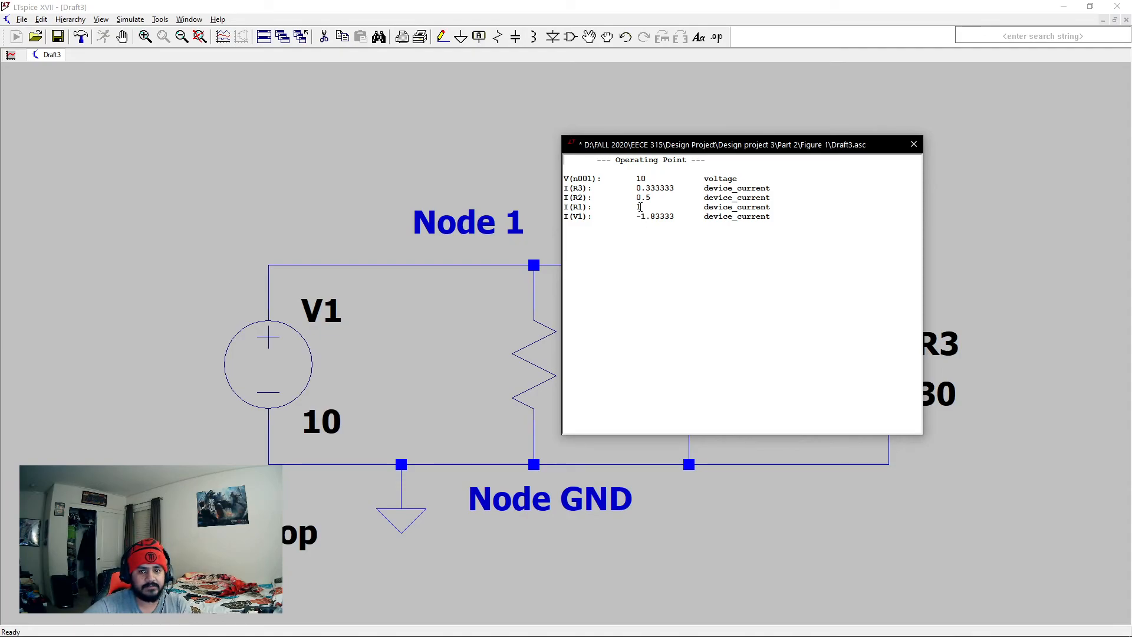
left_click_drag(710, 152, 461, 133)
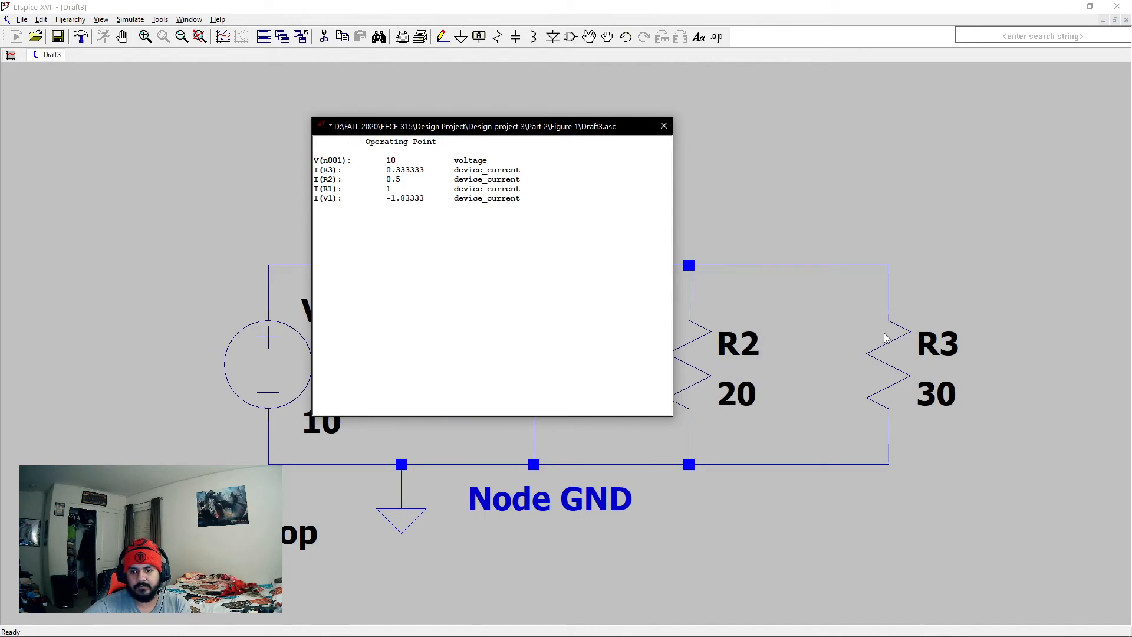
left_click(665, 131)
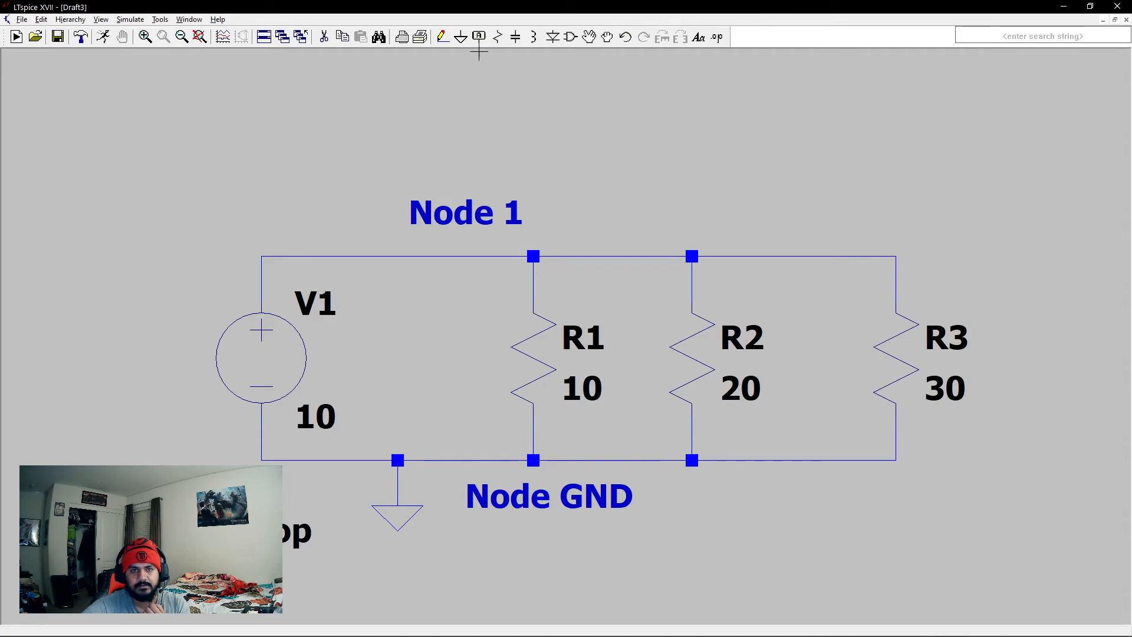
- Rotate resistors R1, R2 and R3 by 180 degrees in place and rerun the simulation to check their currents
left_click(607, 38)
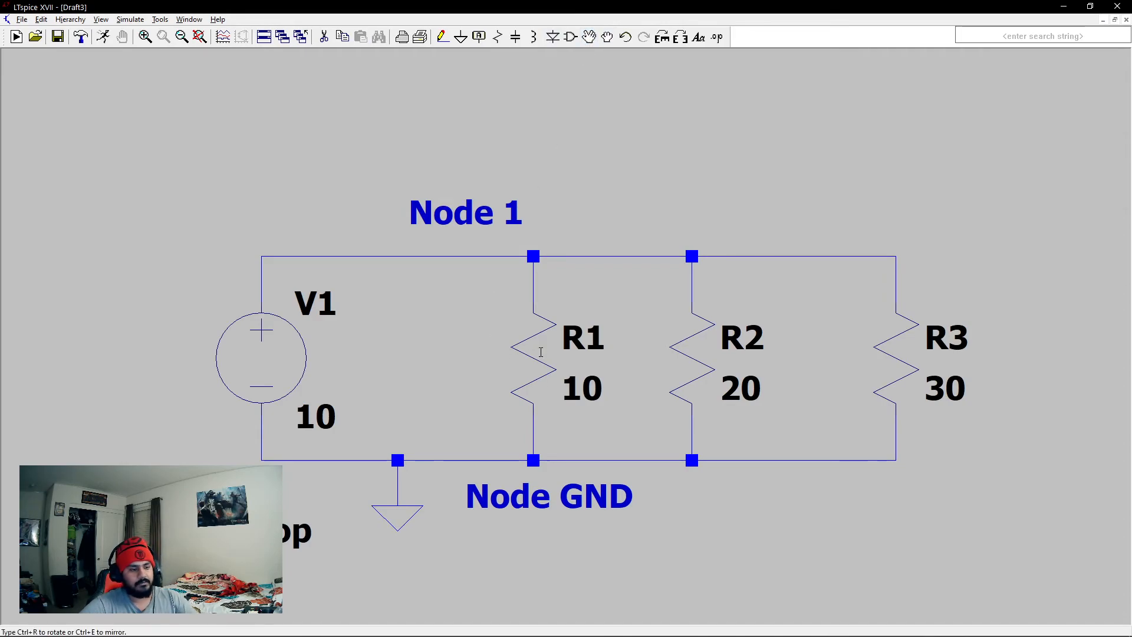
key("ctrl+r")
key("ctrl+r")
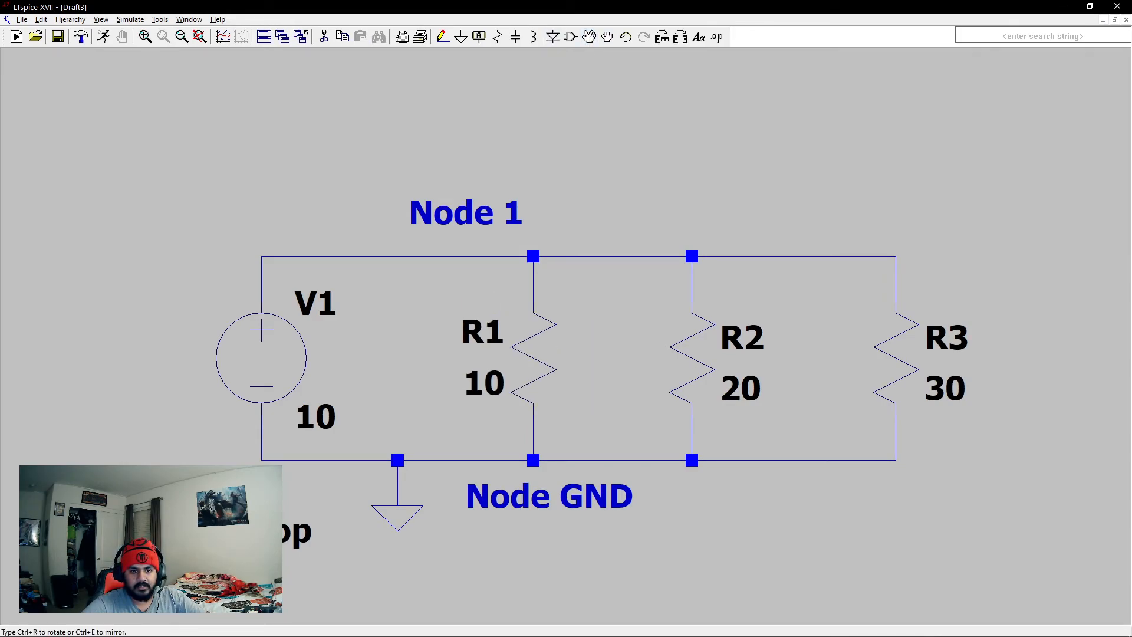
left_click(540, 366)
left_click(686, 354)
key("ctrl+r")
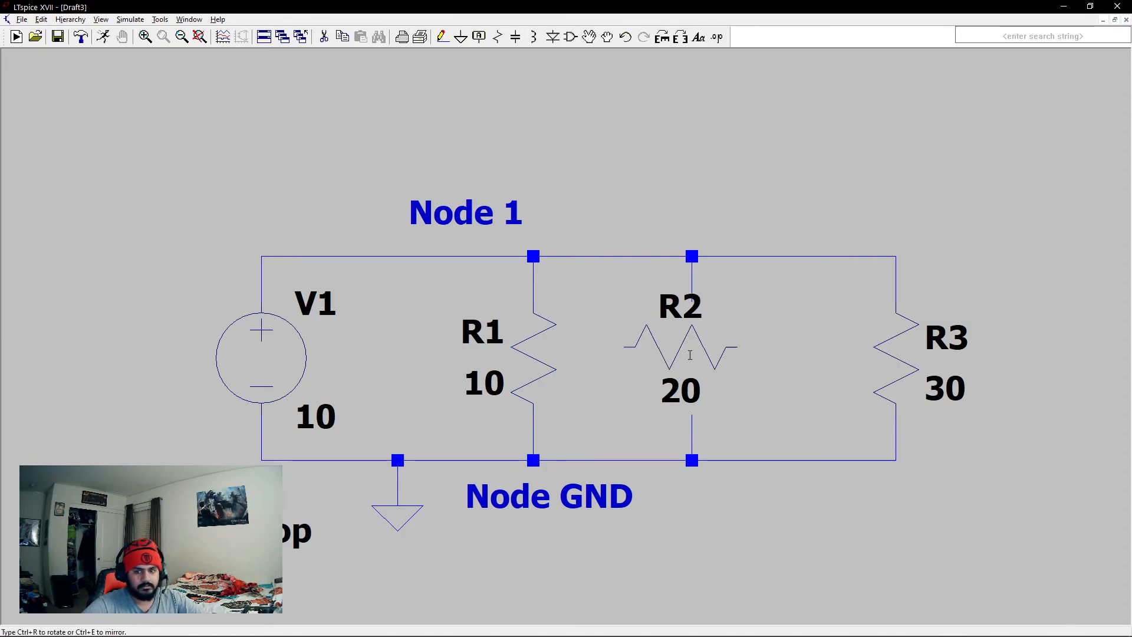
key("ctrl+r")
left_click(687, 354)
left_click(869, 356)
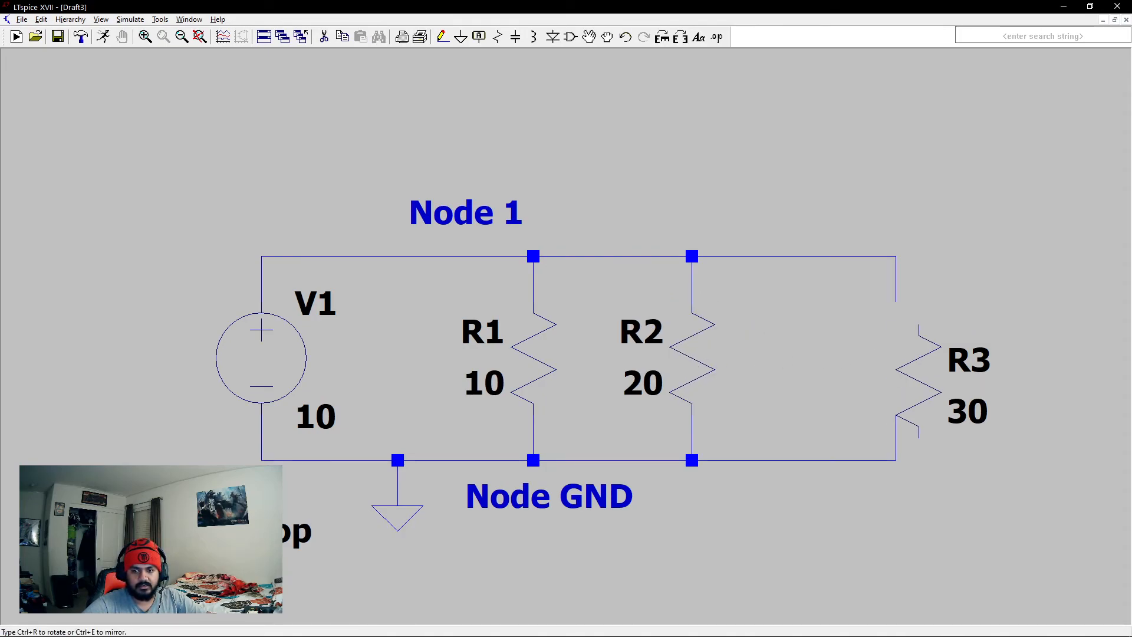
key("ctrl+r")
key("ctrl+r")
left_click(895, 369)
left_click(104, 37)
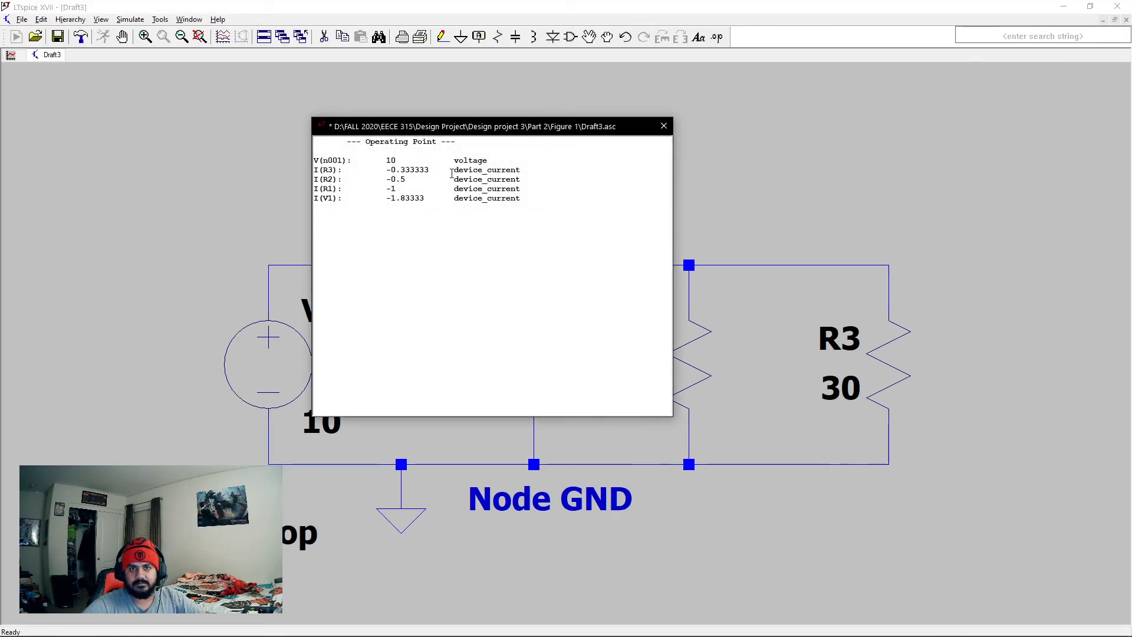
left_click(664, 126)
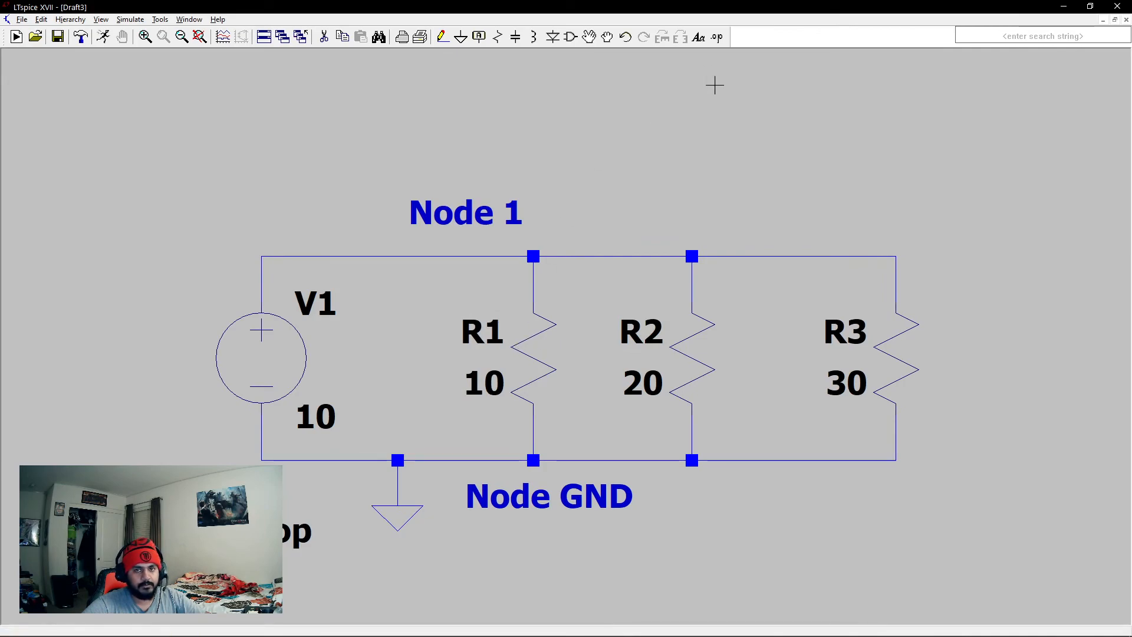
- Return resistors R1, R2 and R3 to their original orientation, with each label on the resistor's right side
left_click(537, 345)
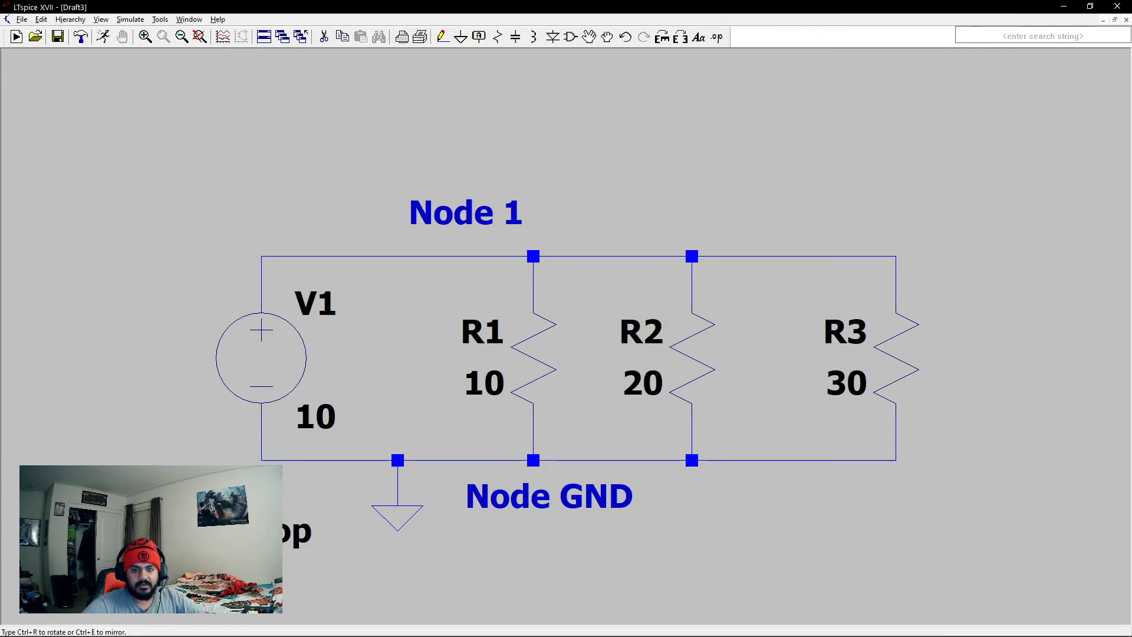
key("ctrl+r")
key("ctrl+r")
left_click(536, 359)
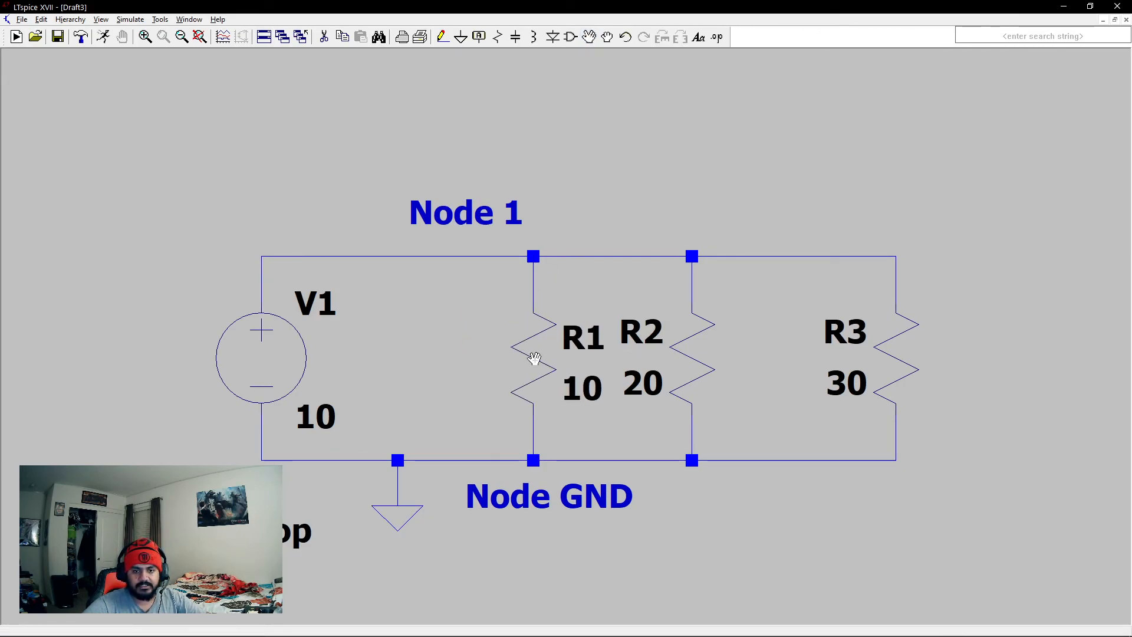
left_click(687, 351)
key("ctrl+r")
key("ctrl+r")
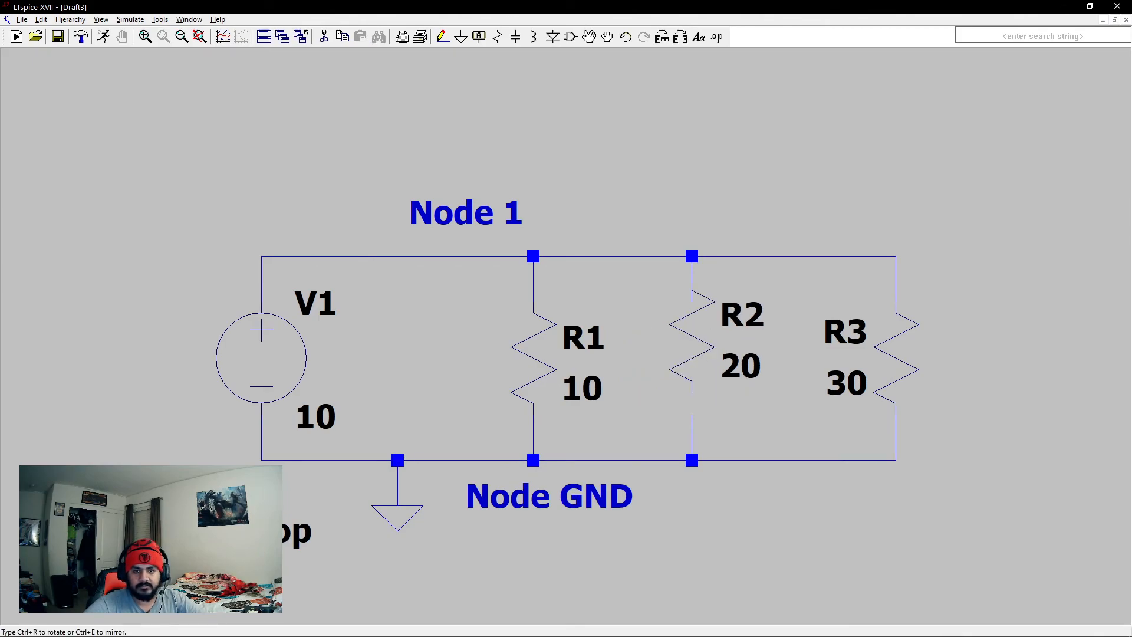
left_click(691, 353)
left_click(900, 357)
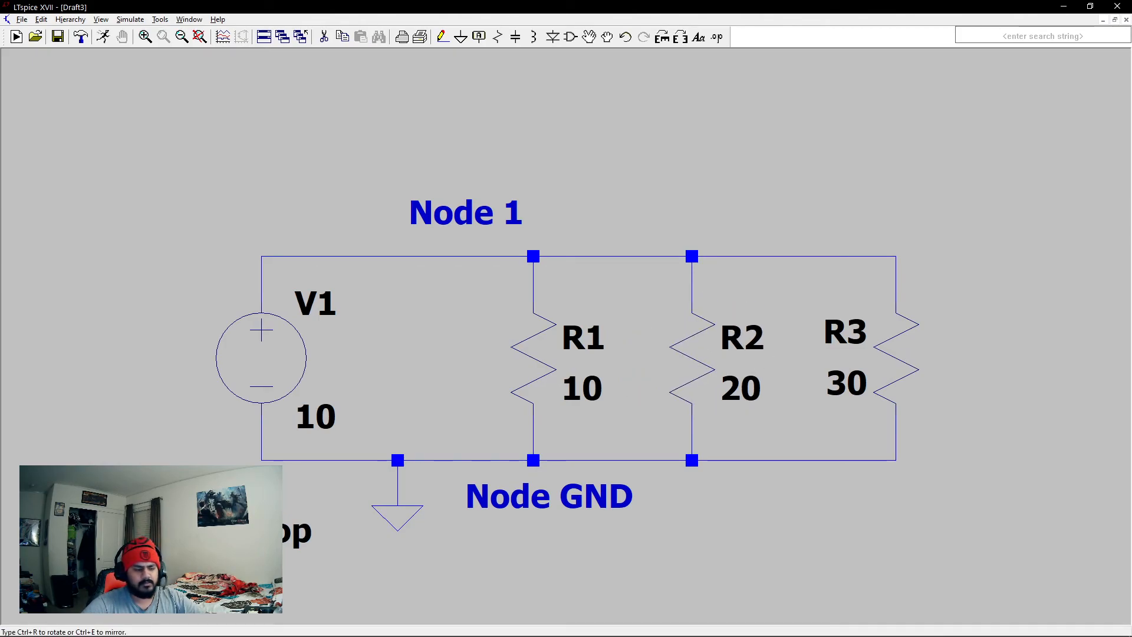
key("ctrl+e")
left_click(888, 351)
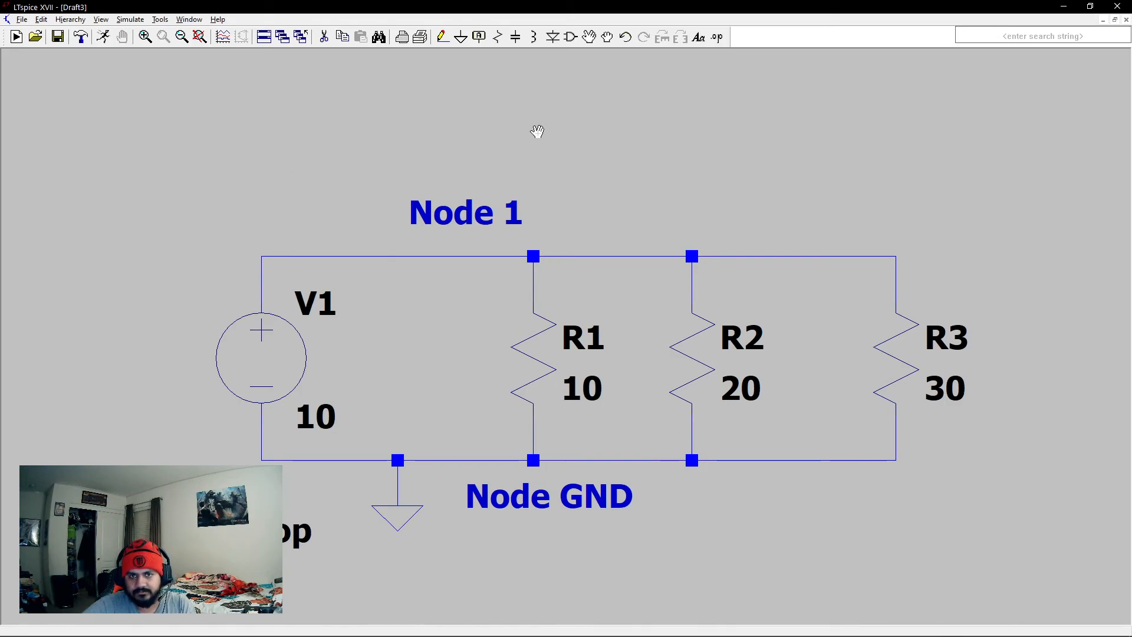
- Rerun the operating point simulation, review the resistor and source currents, and close the results
left_click(16, 37)
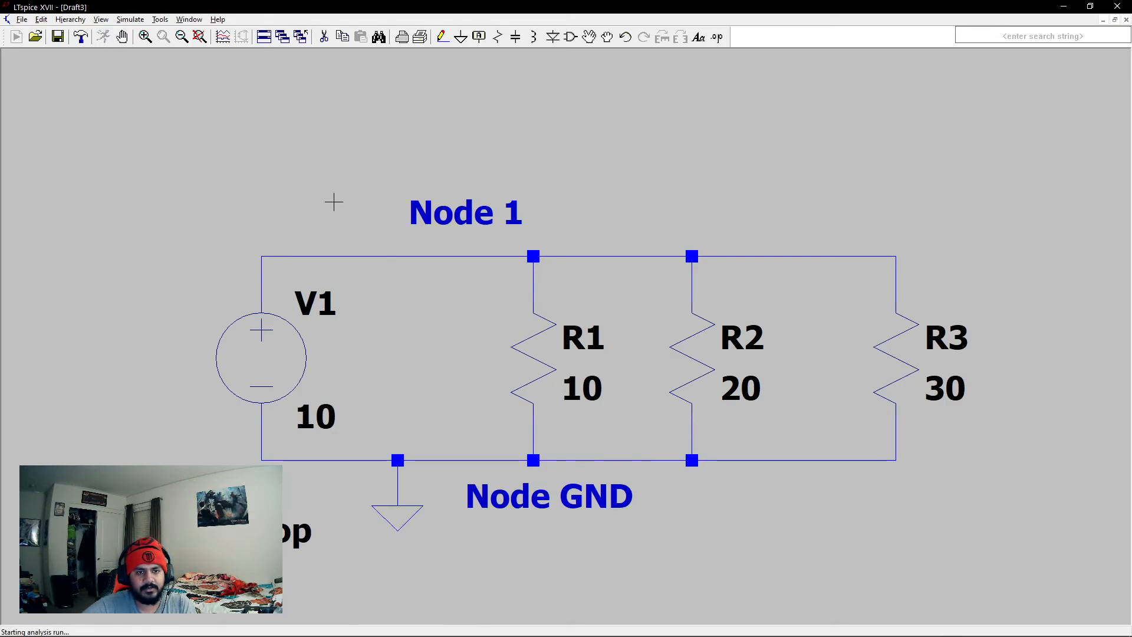
left_click_drag(508, 126, 267, 122)
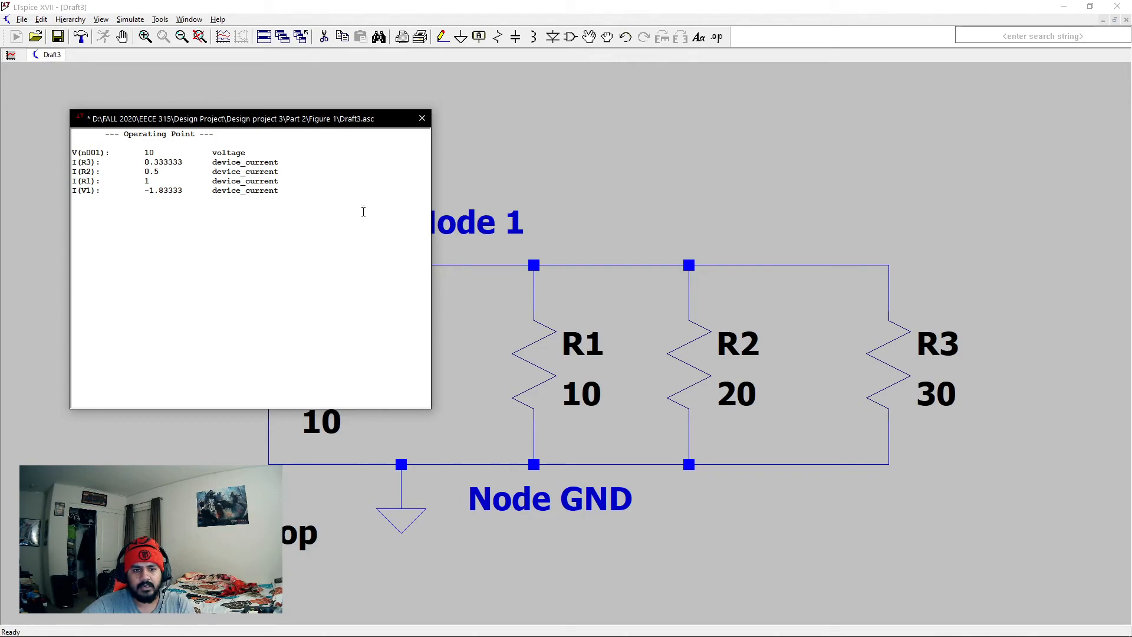
left_click(422, 121)
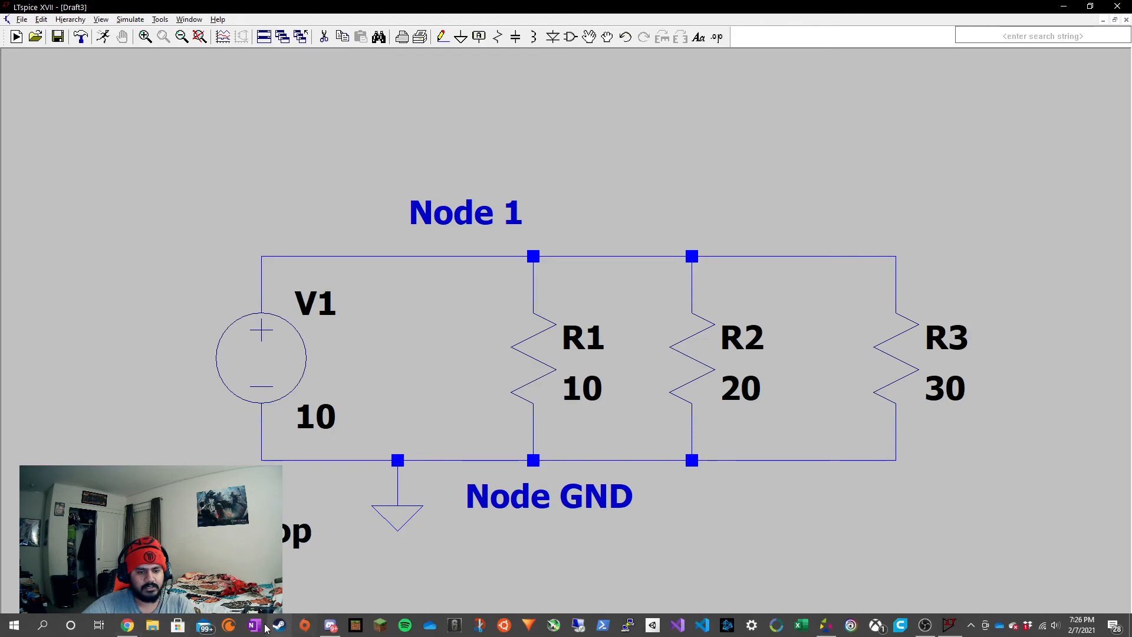
- Switch to OneNote, add a new blank page to the CSCI 311 section, and hide the notebook navigation
left_click(254, 616)
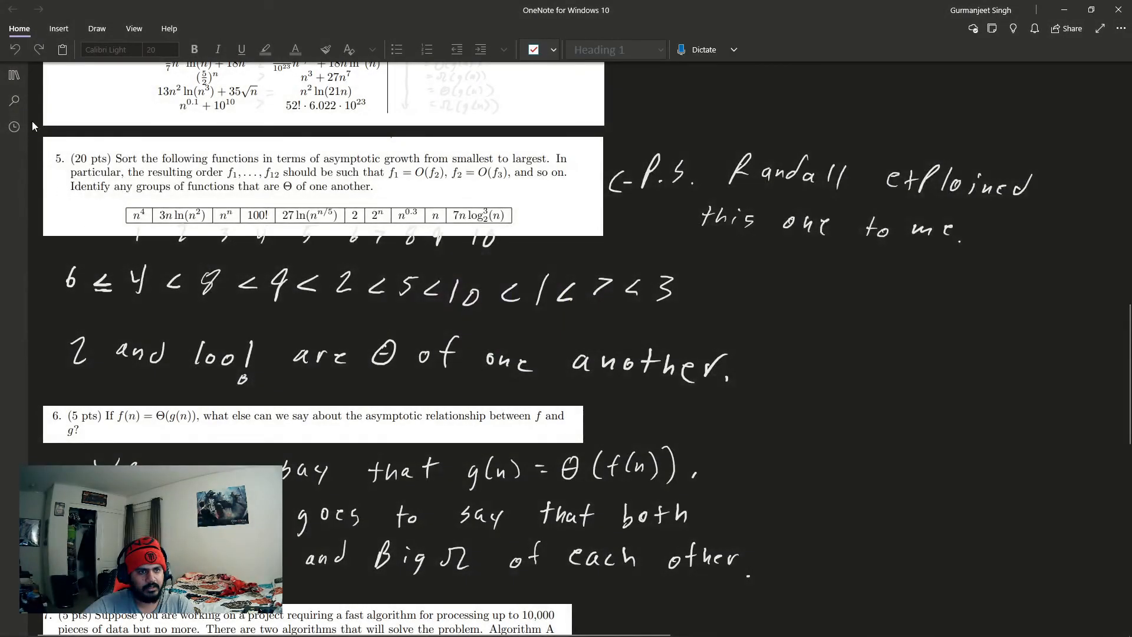
left_click(14, 75)
right_click(179, 234)
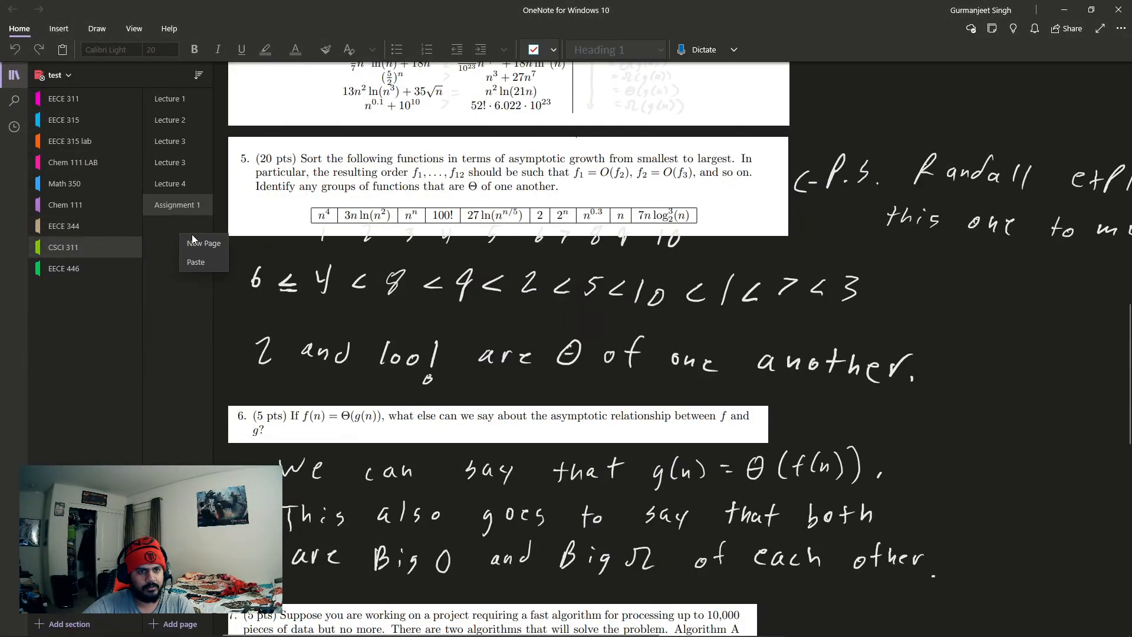
left_click(198, 239)
left_click(15, 83)
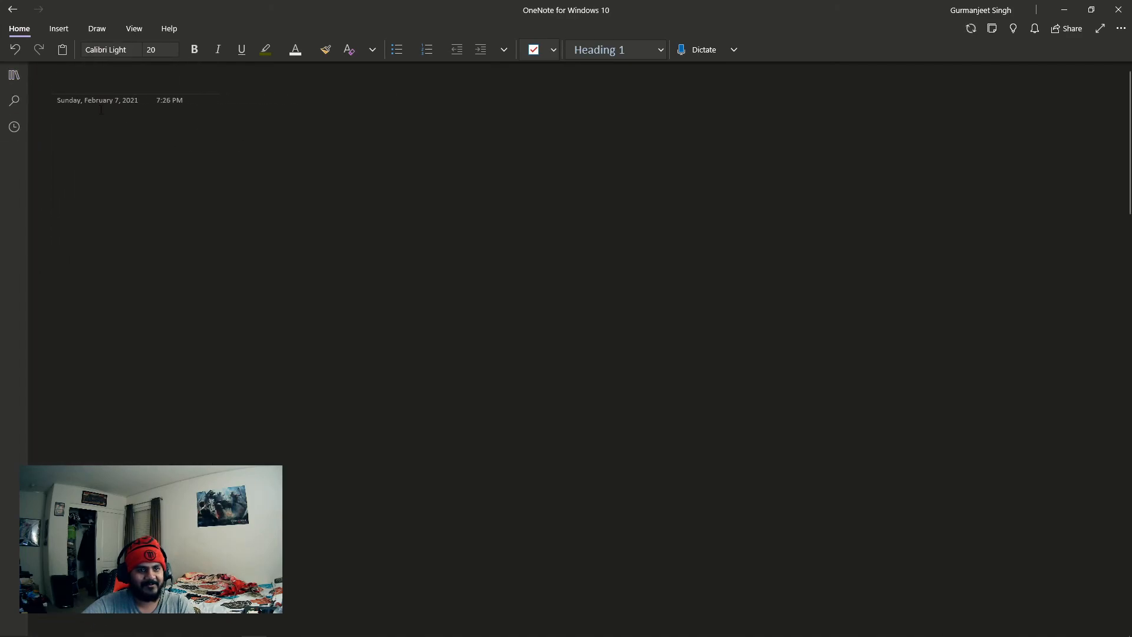
- Shrink the OneNote window and place it over the middle of the LTspice schematic
left_click_drag(705, 18, 704, 59)
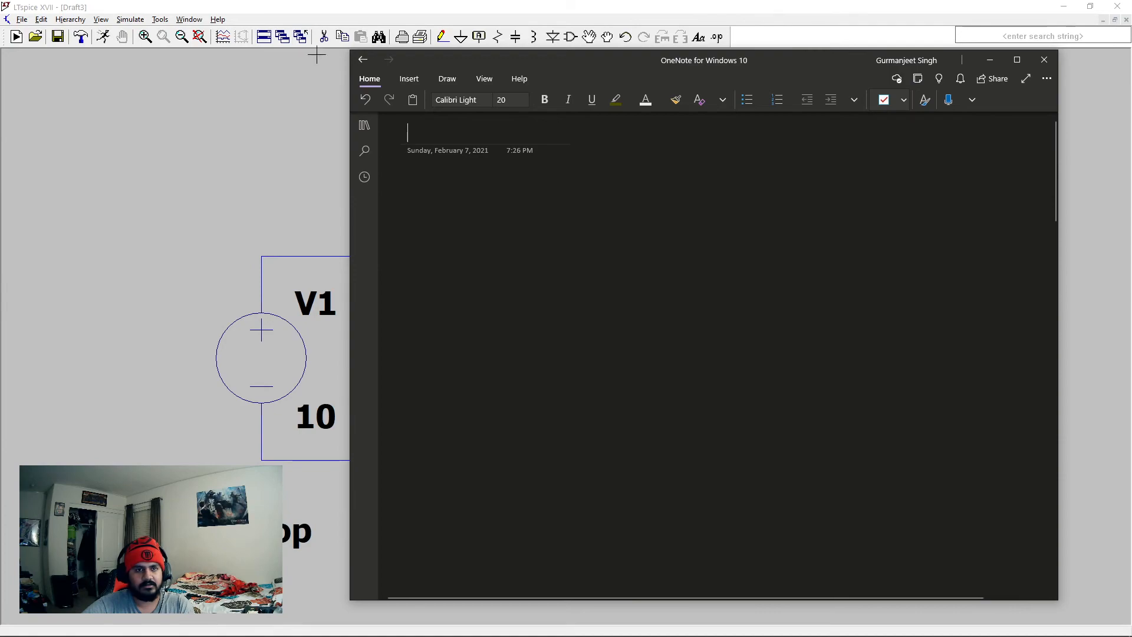
left_click_drag(350, 50, 435, 192)
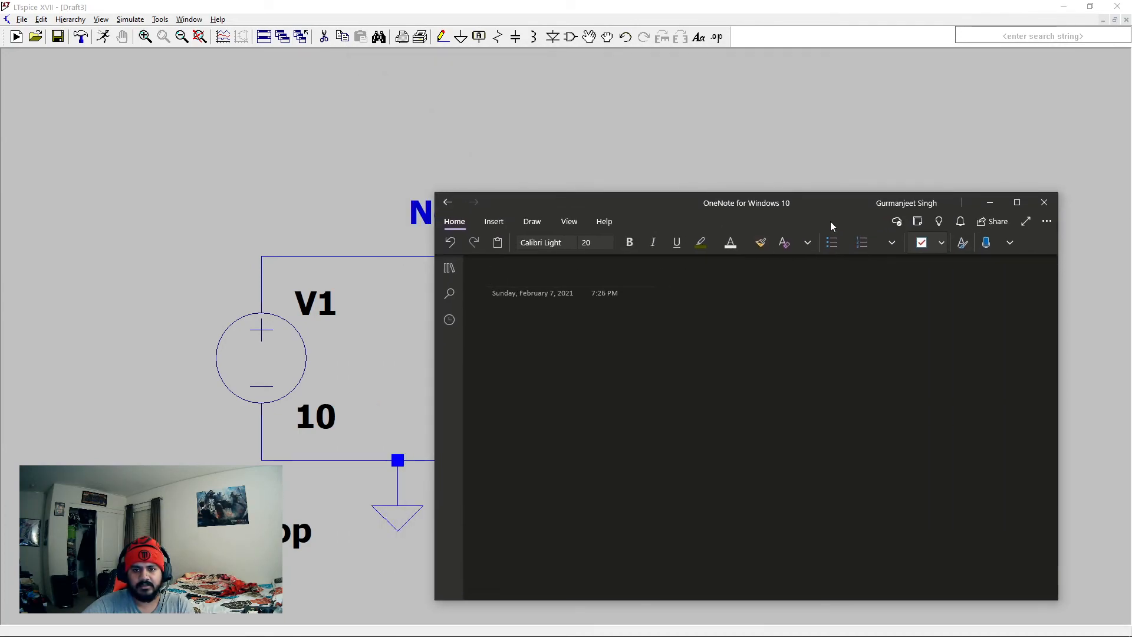
left_click_drag(845, 197, 4, 188)
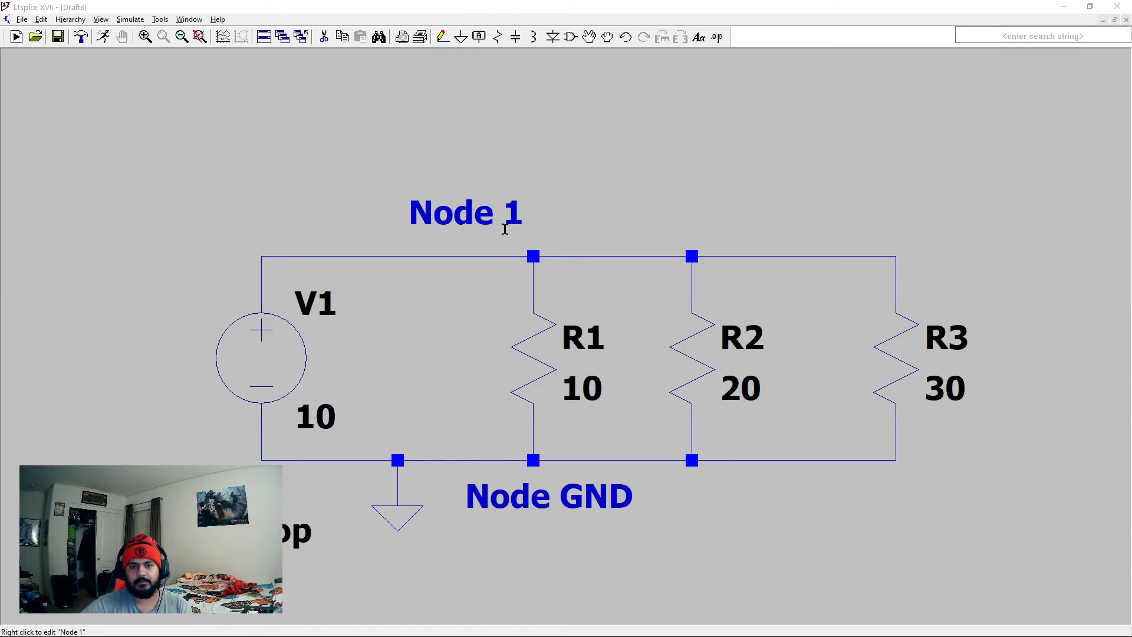
mouse_move(0, 129)
left_mouse_down()
mouse_move(675, 131)
mouse_move(422, 124)
mouse_move(794, 361)
mouse_move(800, 399)
mouse_move(741, 108)
mouse_move(749, 127)
mouse_move(674, 329)
mouse_move(591, 461)
mouse_move(639, 163)
left_mouse_up()
- Handwrite the start of the total parallel resistance formula, 1/Rtot = 1/R1, on the blank page with the pen
left_click(346, 177)
left_click(408, 201)
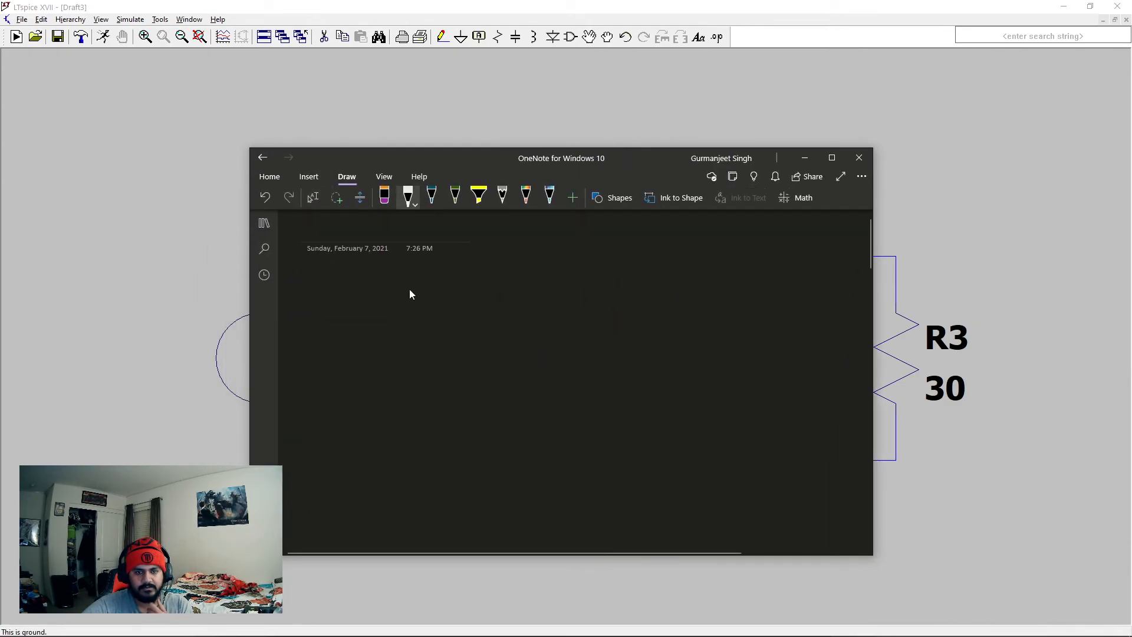
left_click_drag(645, 157, 671, 143)
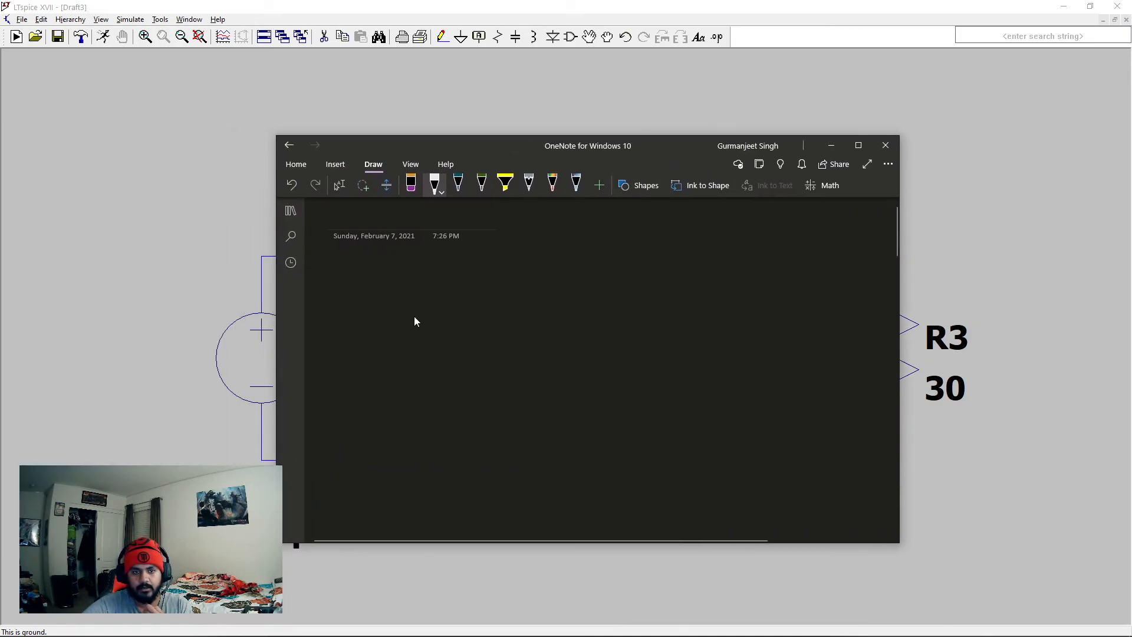
mouse_move(422, 276)
left_mouse_down()
mouse_move(417, 297)
mouse_move(382, 303)
mouse_move(412, 359)
left_mouse_up()
left_click_drag(404, 352, 438, 361)
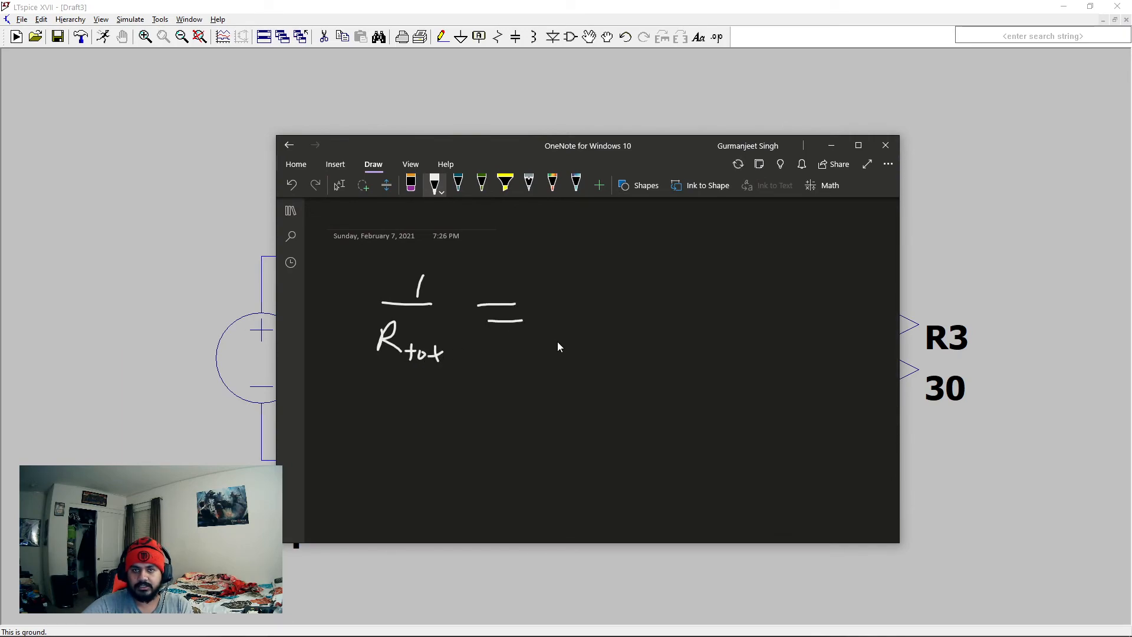
mouse_move(582, 260)
left_mouse_down()
mouse_move(581, 292)
mouse_move(621, 298)
mouse_move(565, 358)
left_mouse_up()
left_click_drag(564, 320, 590, 340)
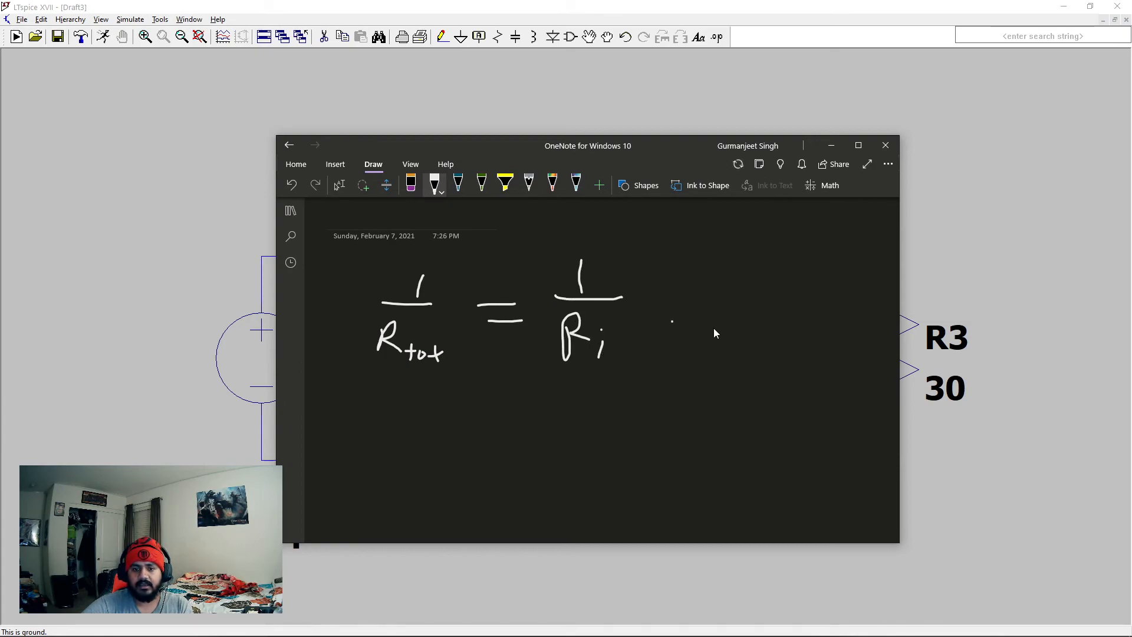
- Undo the stray pen marks around and after the 1/R1 term
left_click(845, 329)
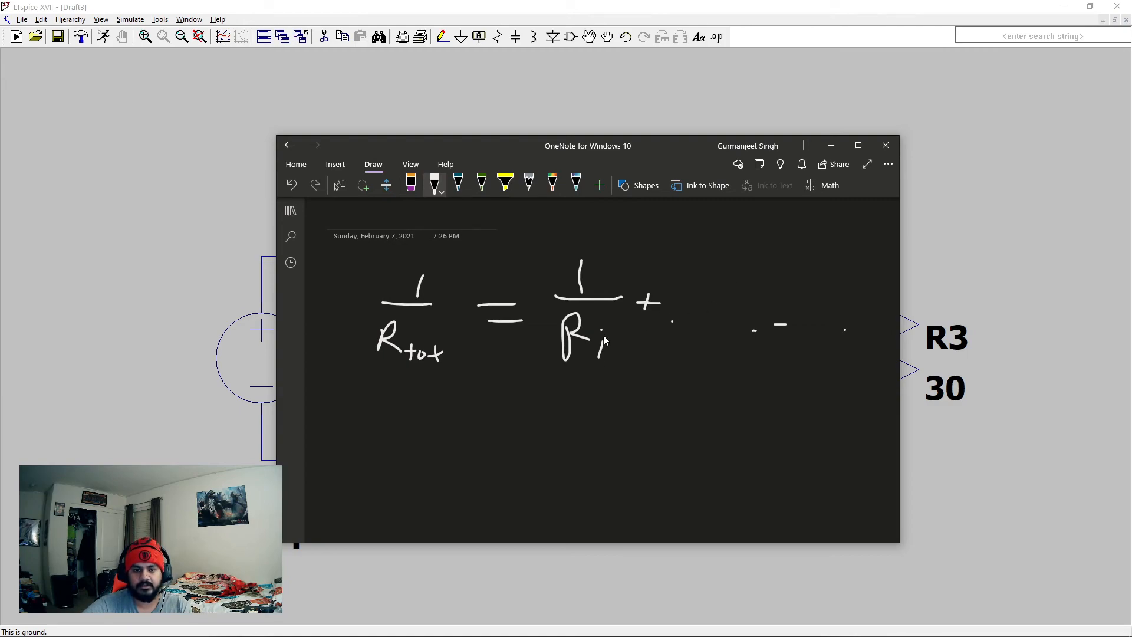
key("ctrl+z")
key("ctrl+z")
key("ctrl+z")
key("ctrl+z")
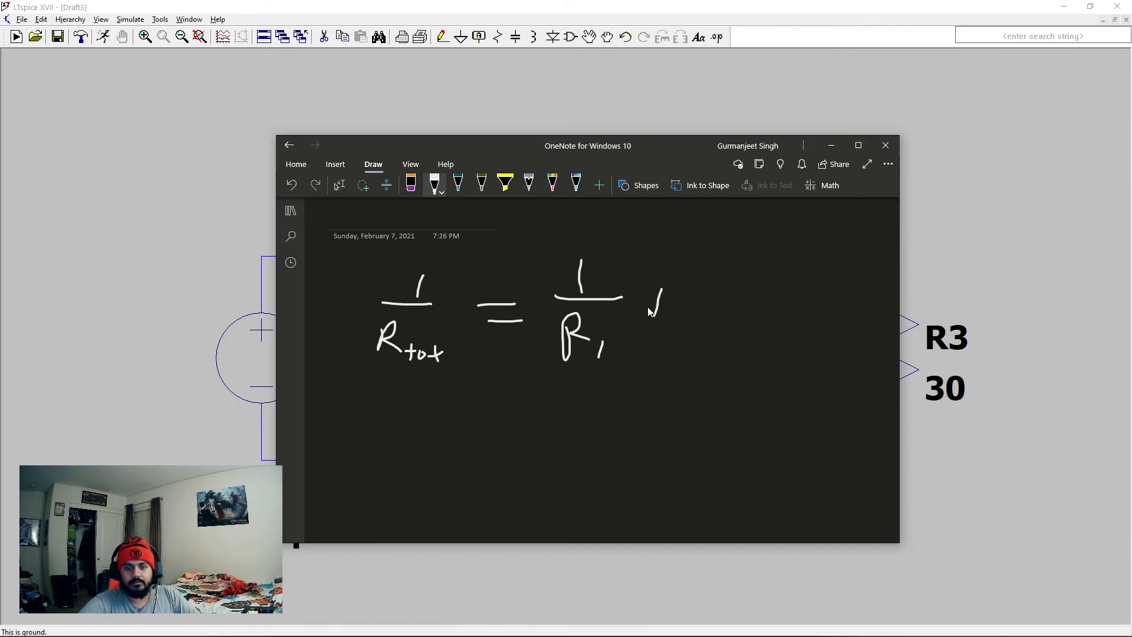
- Extend the handwritten total resistance formula with + 1/Ri and trailing dots for the remaining terms
left_click_drag(724, 255, 712, 292)
left_click_drag(699, 300, 734, 301)
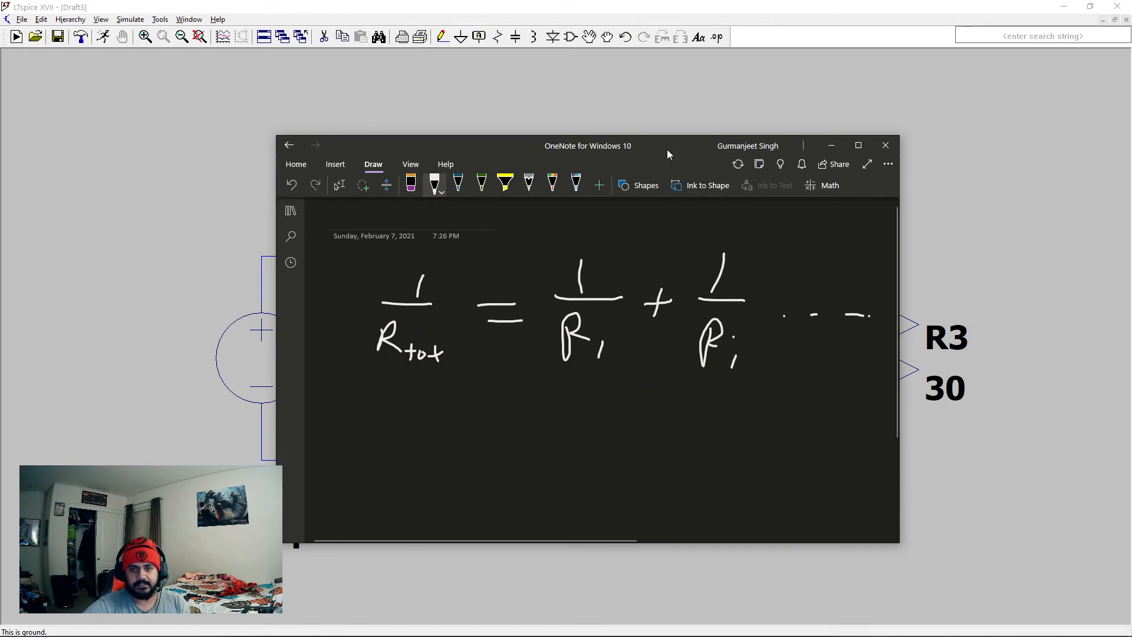
- Move the OneNote window off the LTspice schematic so the circuit can be compared with the handwritten formula
left_click_drag(673, 148, 0, 115)
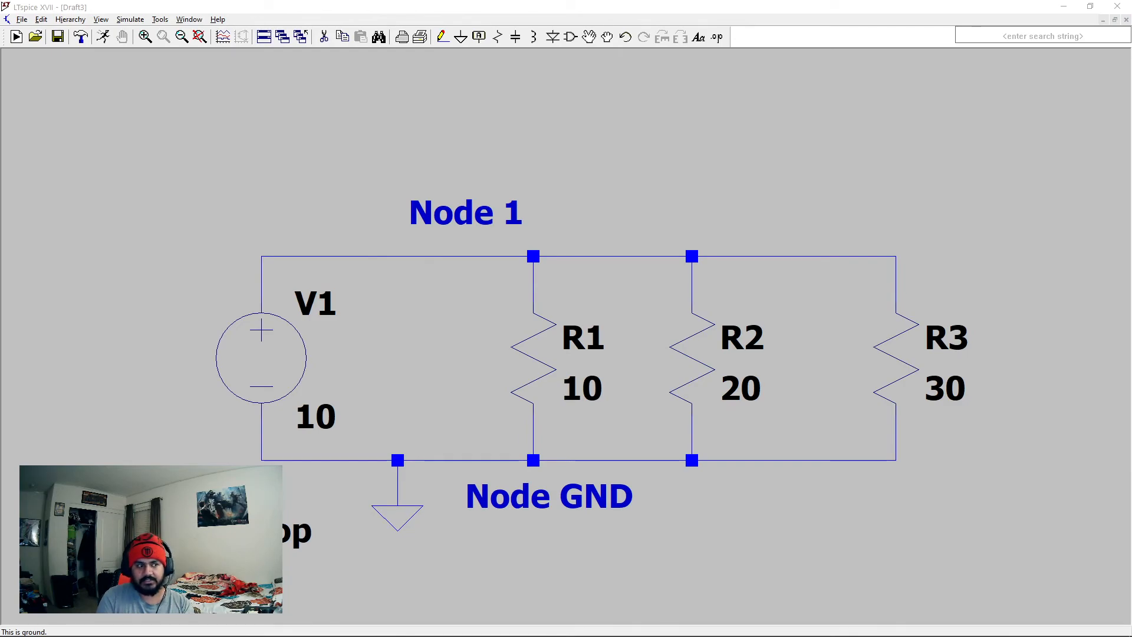
left_click_drag(1, 128, 575, 153)
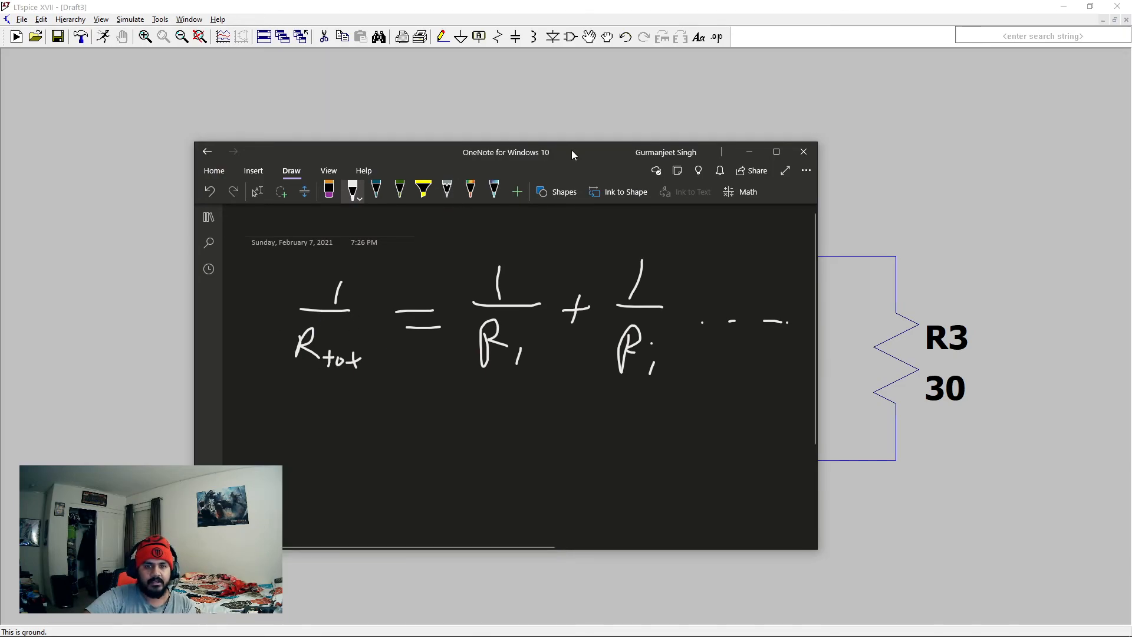
left_click_drag(577, 156, 0, 150)
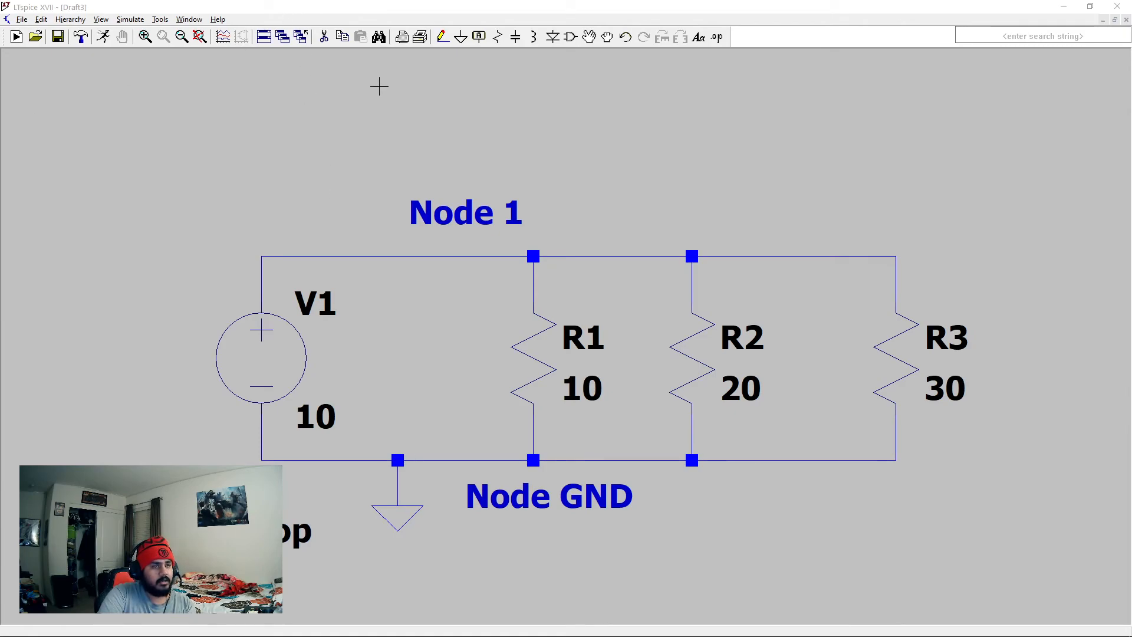
- Run the operating point simulation, examine the source current I(V1), and close the results
left_click(104, 37)
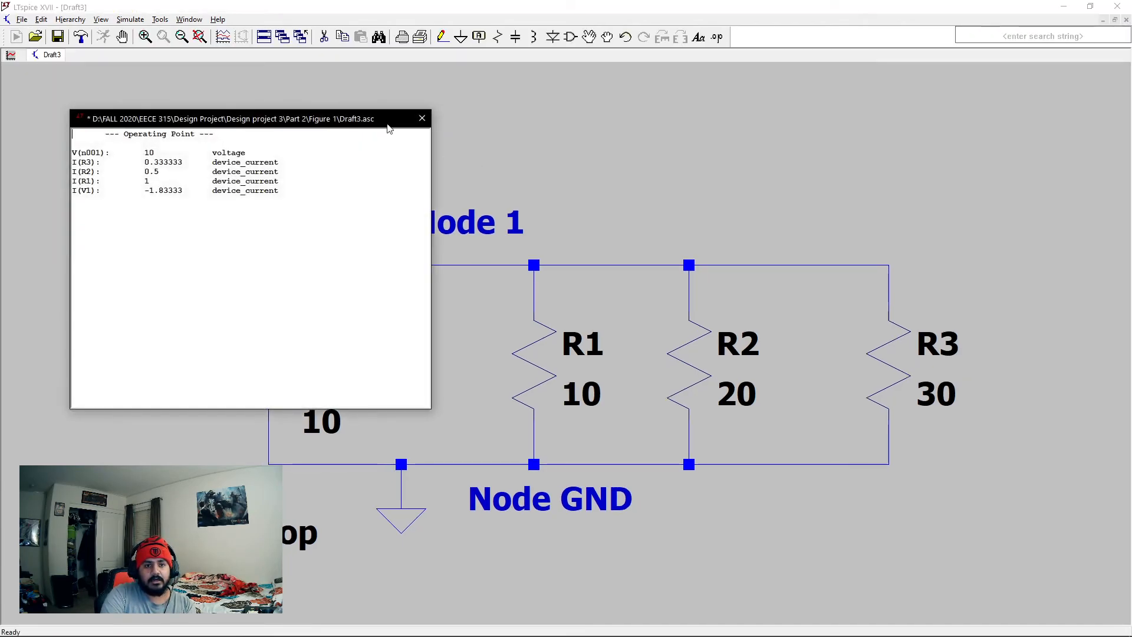
left_click_drag(296, 122, 315, 65)
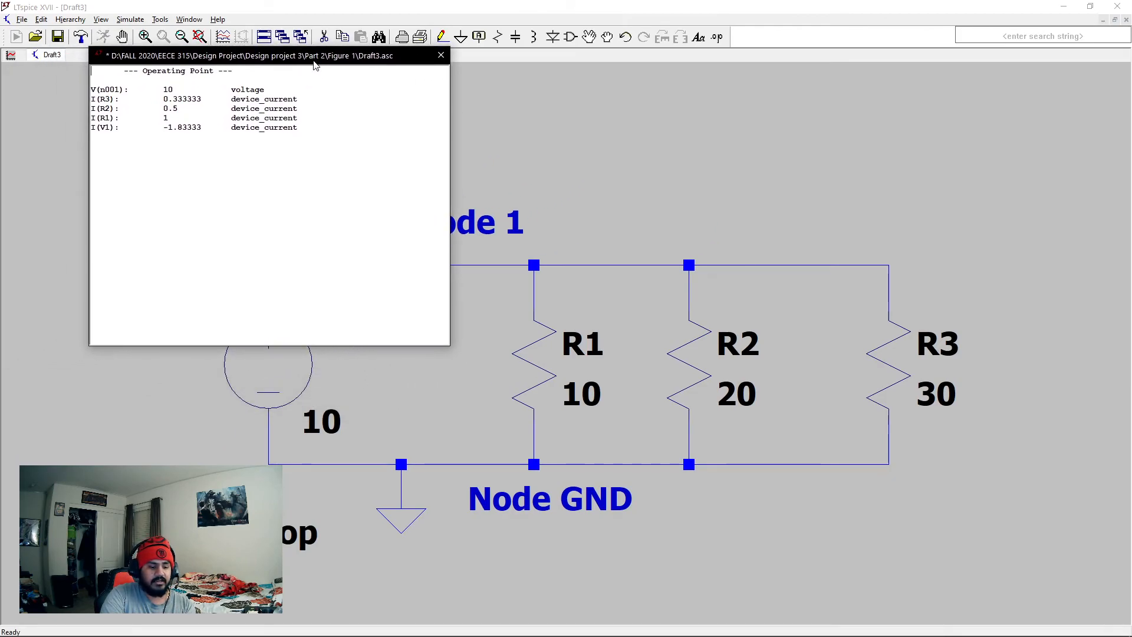
left_click_drag(168, 127, 192, 127)
left_click(217, 166)
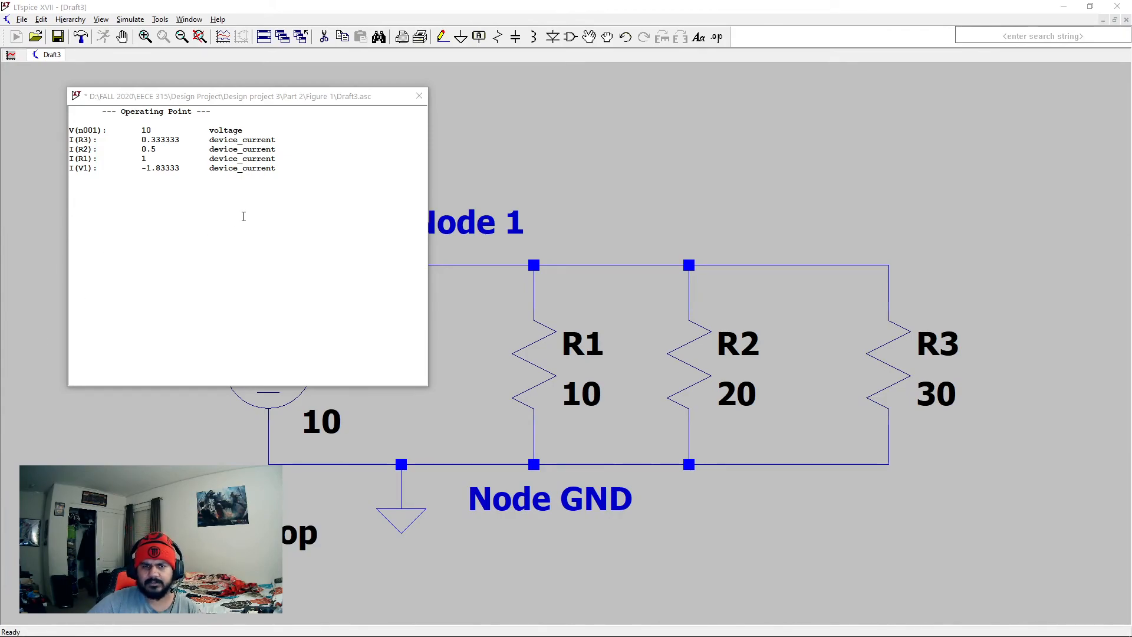
left_click(418, 99)
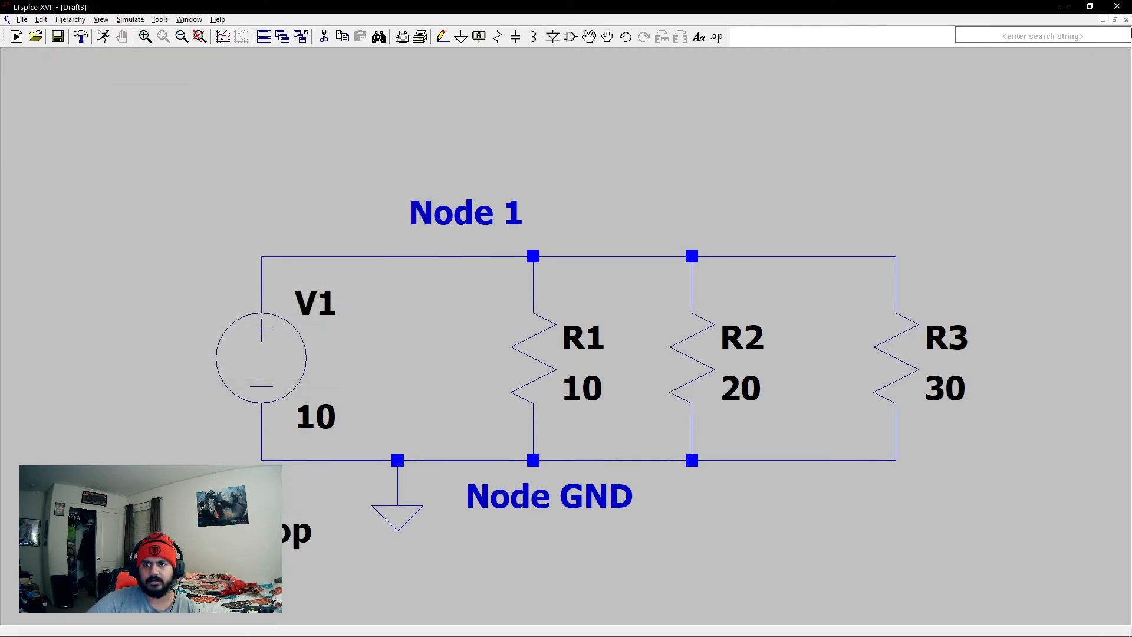
- Minimize LTspice, bring the OneNote page back onto the screen, and maximize it
left_click(1061, 6)
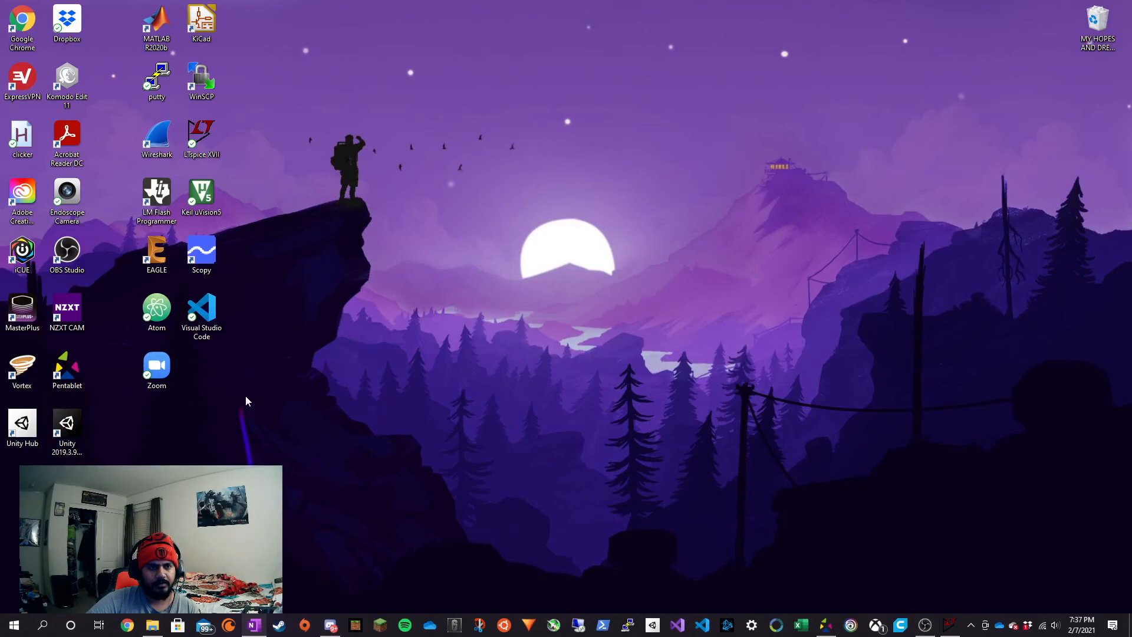
left_click_drag(0, 113, 657, 86)
left_click(844, 76)
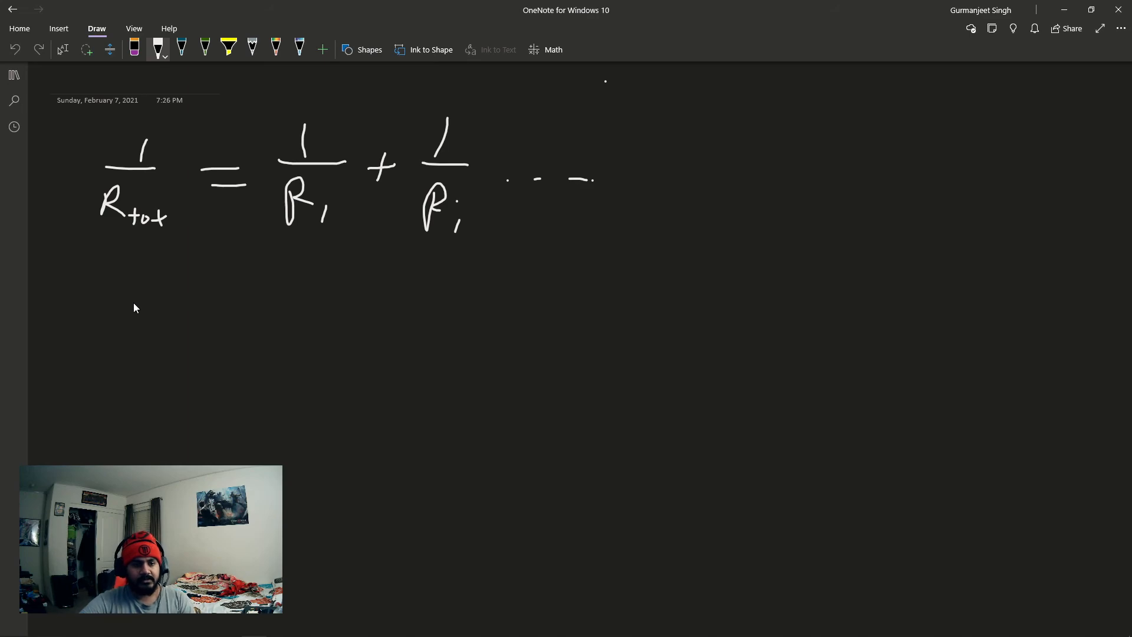
- Sketch a circuit below the formula with a voltage source and three parallel resistor branches
mouse_move(212, 342)
left_mouse_down()
mouse_move(201, 350)
mouse_move(199, 341)
mouse_move(208, 363)
mouse_move(223, 285)
mouse_move(338, 292)
left_mouse_up()
left_click(204, 365)
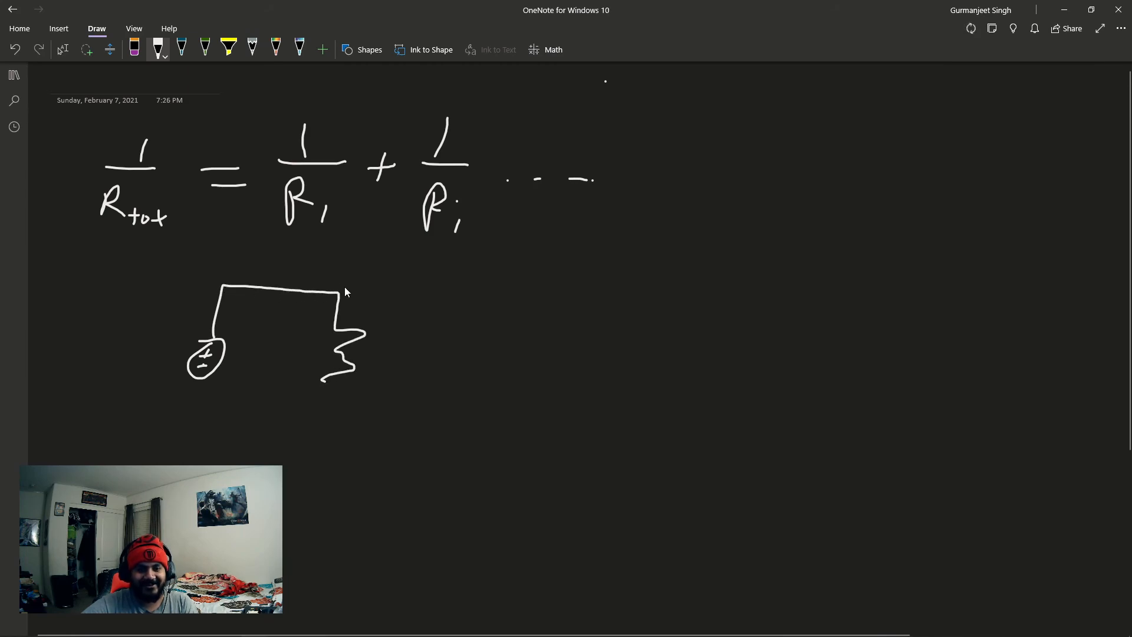
mouse_move(325, 383)
left_mouse_down()
mouse_move(306, 433)
mouse_move(199, 379)
left_mouse_up()
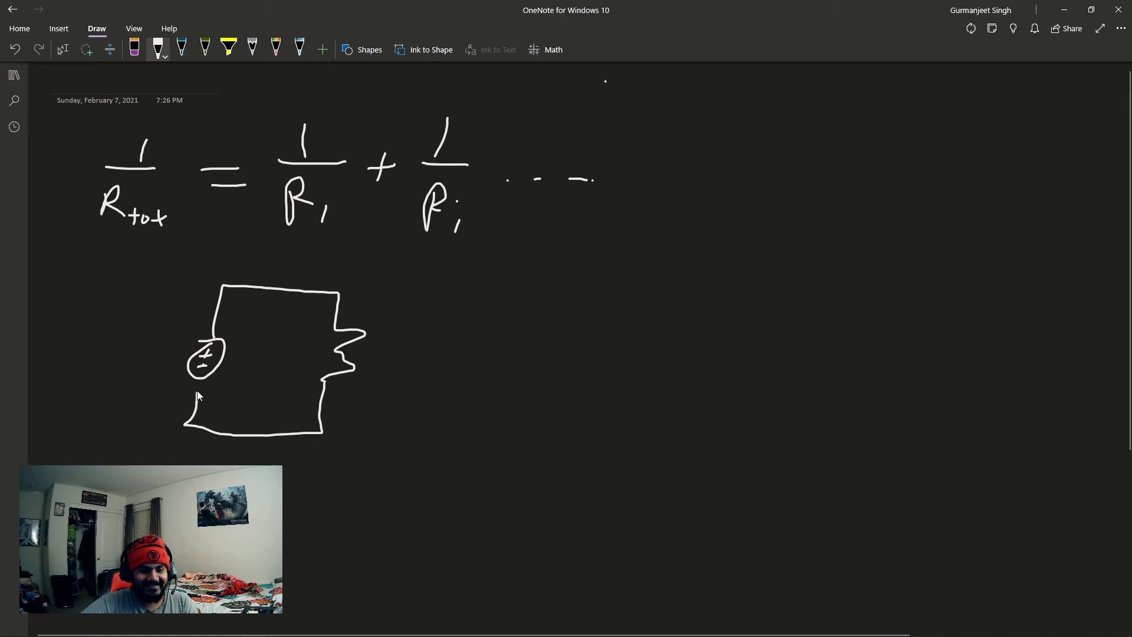
left_click_drag(460, 438, 319, 432)
left_click_drag(466, 300, 619, 306)
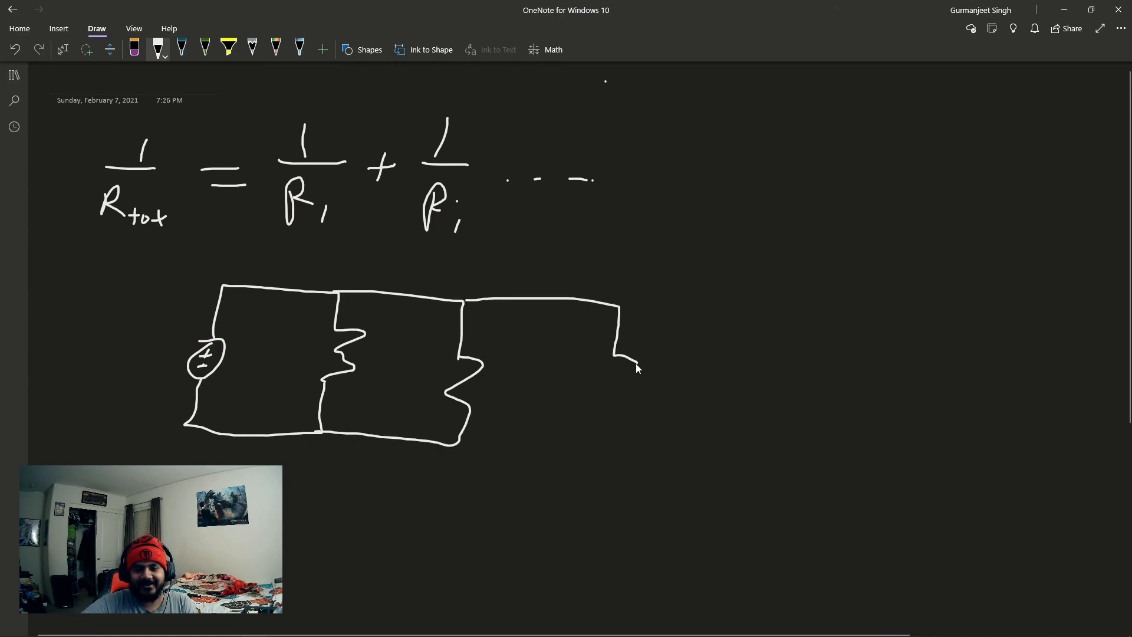
left_click_drag(625, 431, 459, 452)
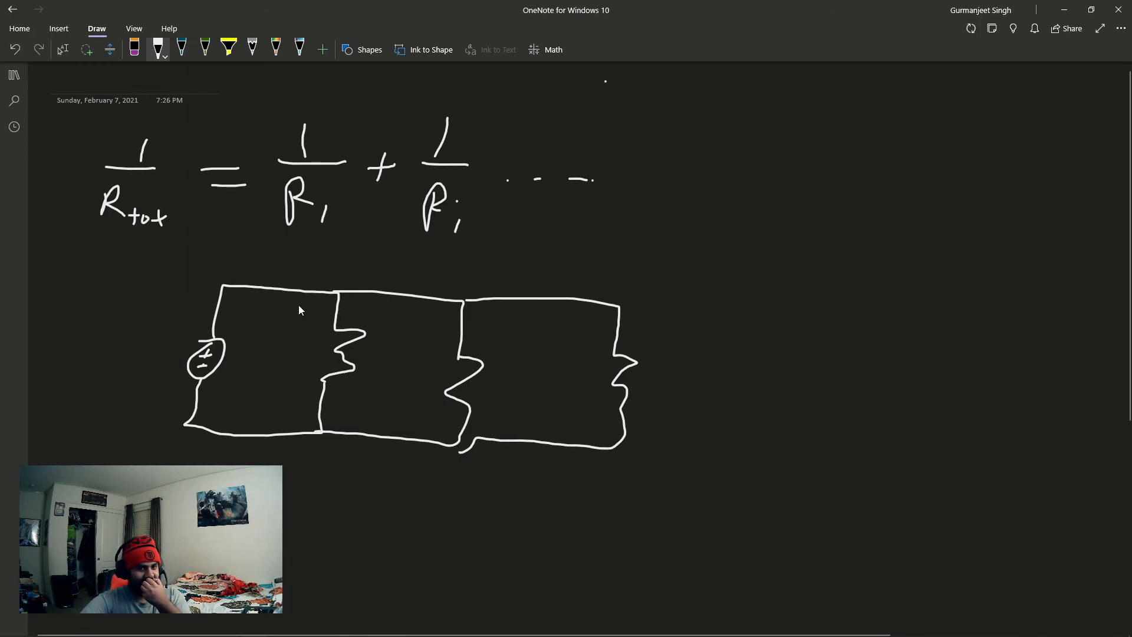
- Label the branch currents I1, I2 and I3 and the resistors 10, 20 and 30 on the sketched circuit
left_click_drag(430, 312, 445, 312)
left_click_drag(438, 312, 435, 325)
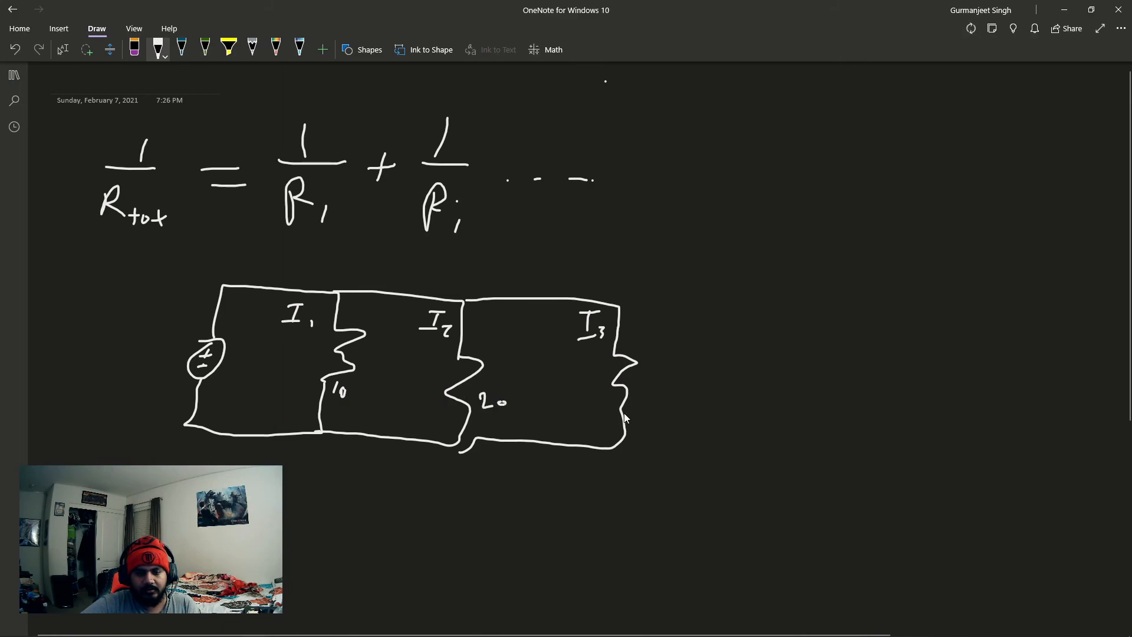
mouse_move(660, 393)
left_mouse_down()
mouse_move(648, 411)
mouse_move(665, 403)
left_mouse_up()
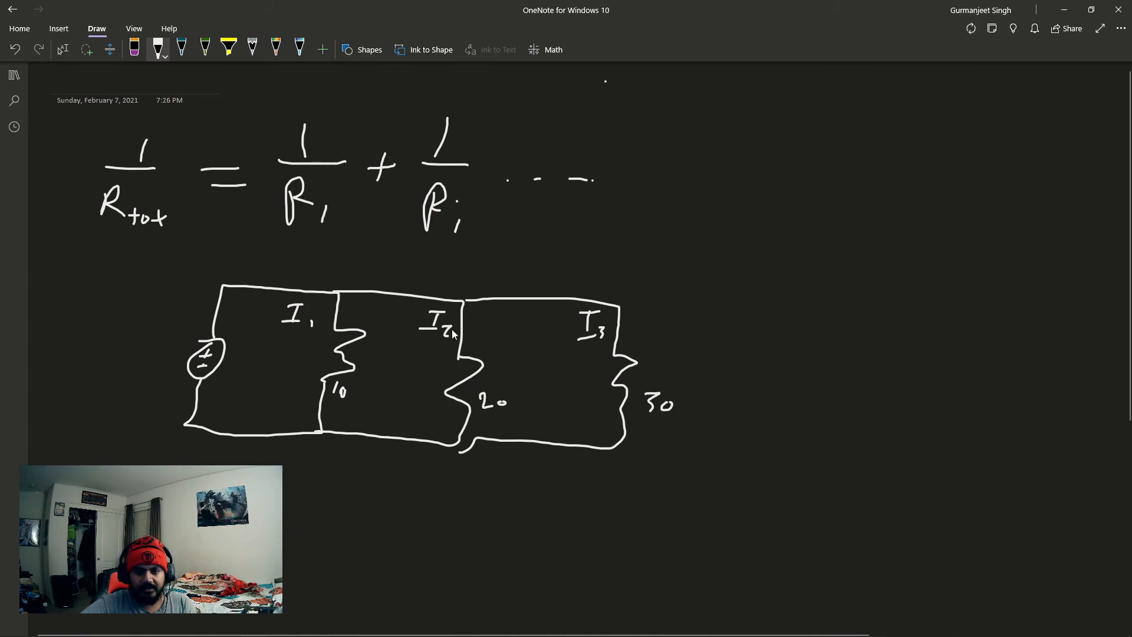
- Handwrite the current divider fraction I2 = (1/R2) / (1/R1 + 1/R2 + 1/R3) below the circuit sketch
left_click_drag(301, 534, 294, 570)
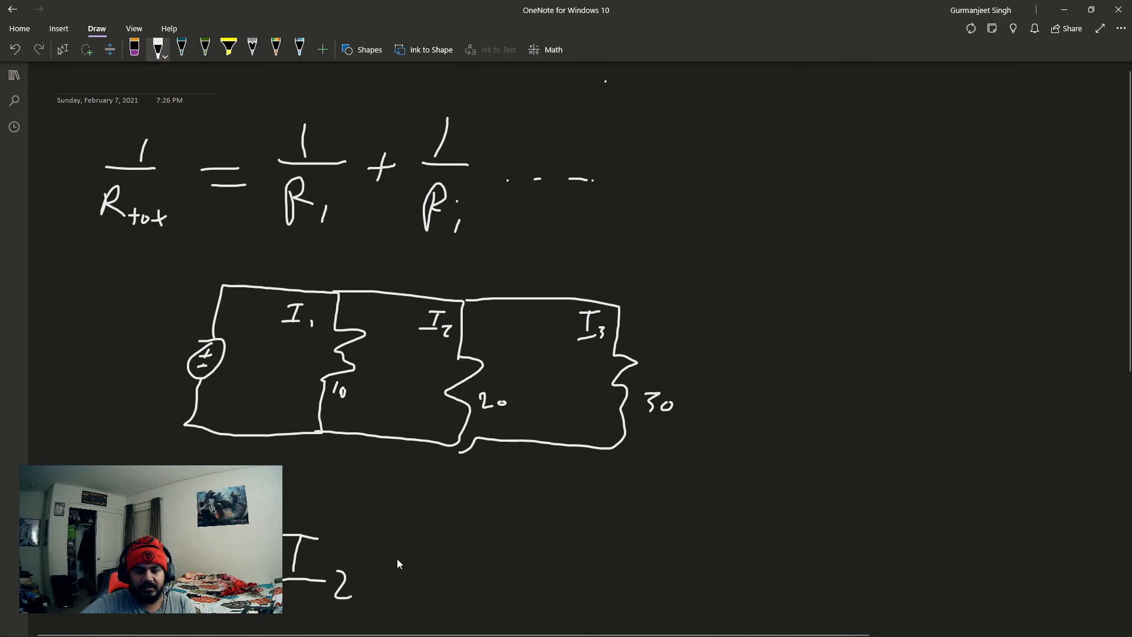
left_click_drag(516, 480, 501, 530)
left_click_drag(550, 478, 548, 491)
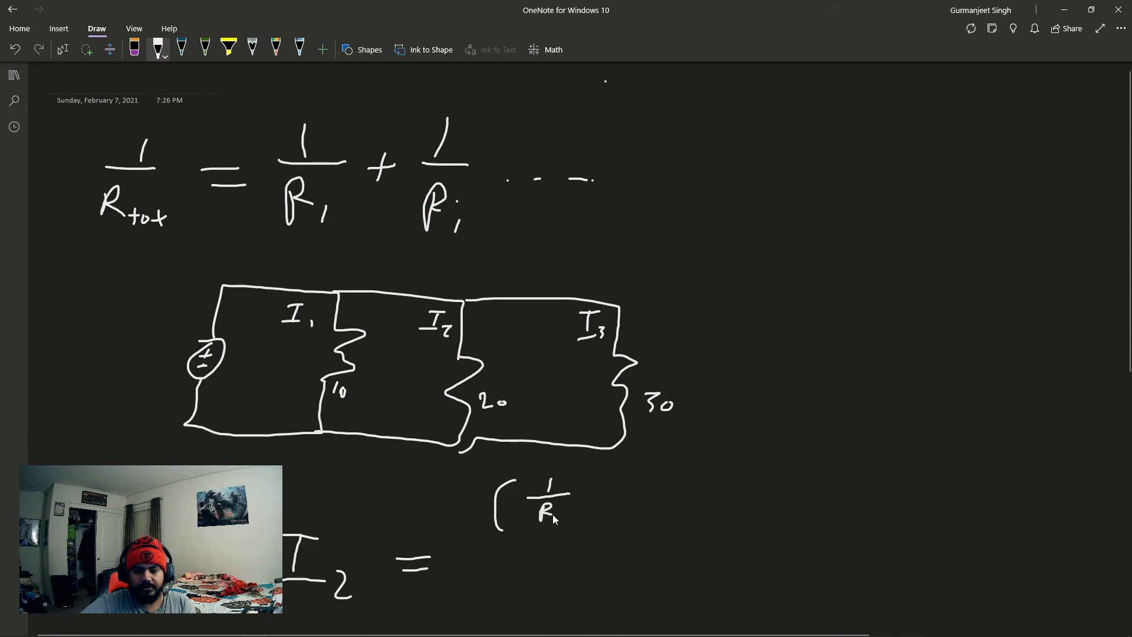
mouse_move(581, 477)
left_mouse_down()
mouse_move(600, 503)
mouse_move(592, 531)
left_mouse_up()
left_click_drag(475, 547, 633, 544)
mouse_move(495, 563)
left_mouse_down()
mouse_move(482, 616)
mouse_move(508, 615)
left_mouse_up()
mouse_move(518, 607)
left_mouse_down()
mouse_move(515, 617)
mouse_move(550, 597)
left_mouse_up()
mouse_move(542, 592)
left_mouse_down()
mouse_move(558, 590)
mouse_move(581, 625)
mouse_move(596, 624)
left_mouse_up()
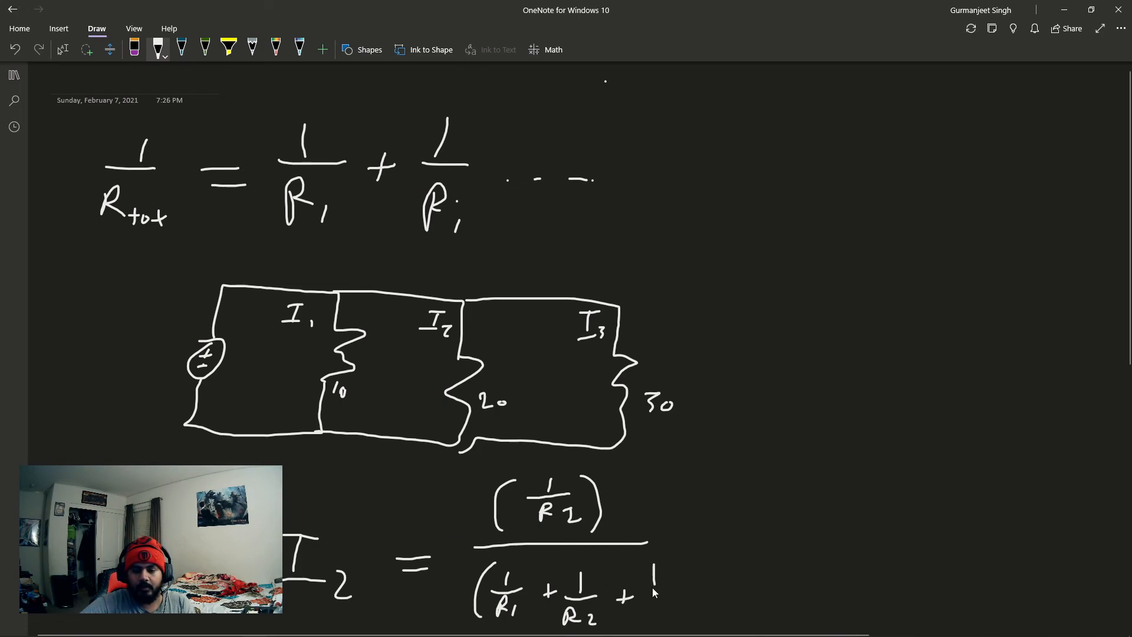
mouse_move(644, 607)
left_mouse_down()
mouse_move(644, 624)
mouse_move(663, 629)
left_mouse_up()
left_click_drag(671, 576, 689, 626)
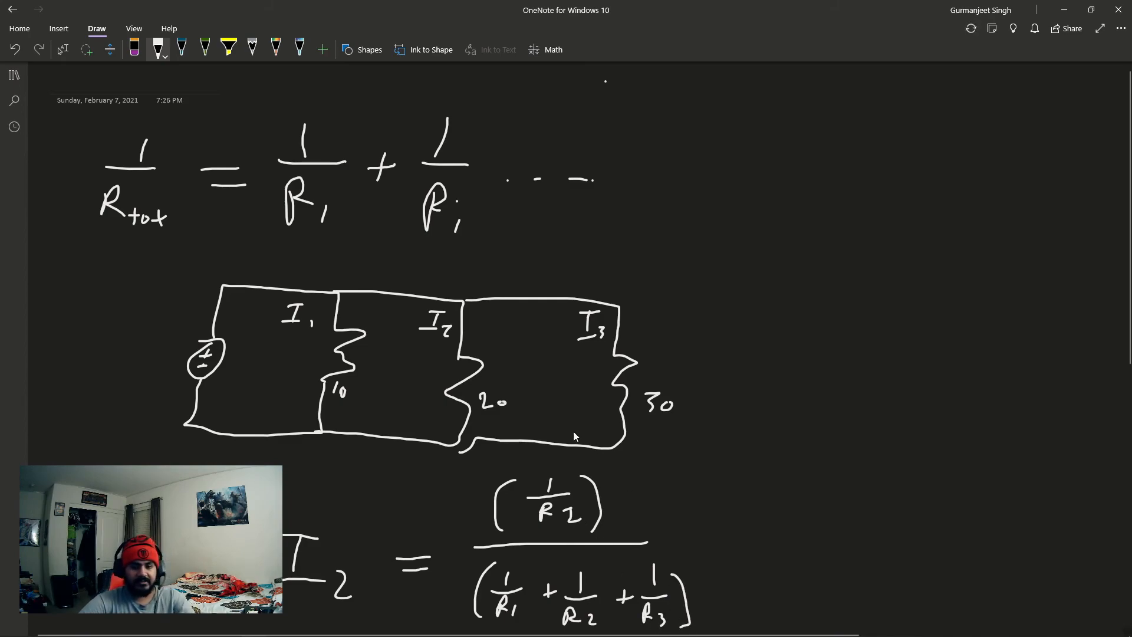
- Complete the I2 current divider equation by multiplying the fraction by Iin
scroll(658, 477, "down", 2)
scroll(635, 437, "up", 1)
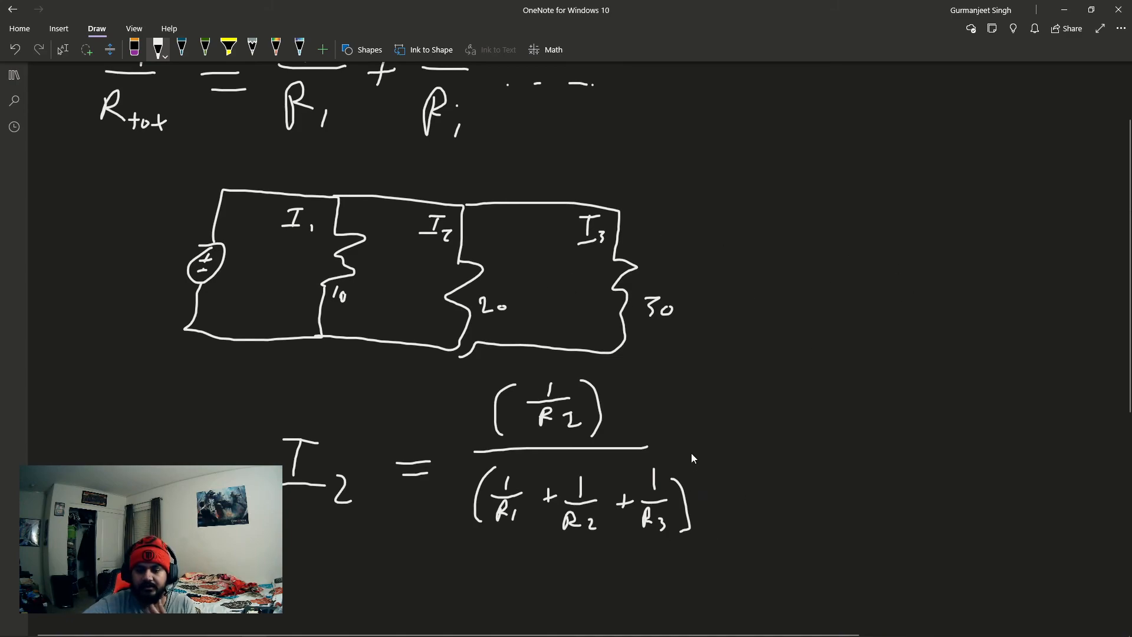
left_click_drag(709, 450, 714, 444)
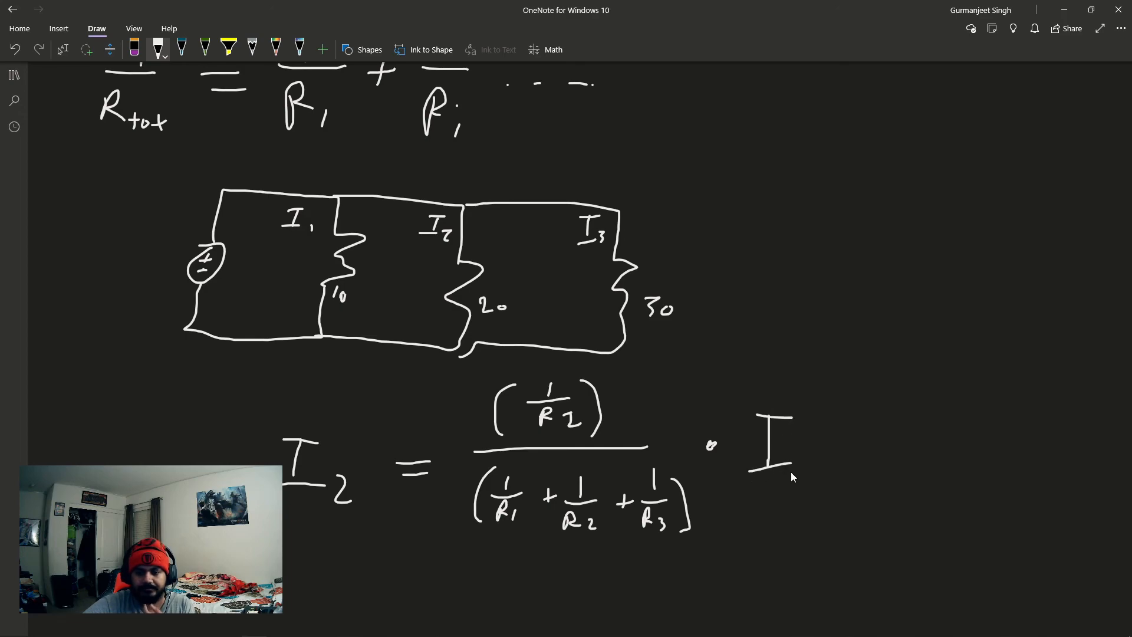
left_click_drag(805, 459, 806, 466)
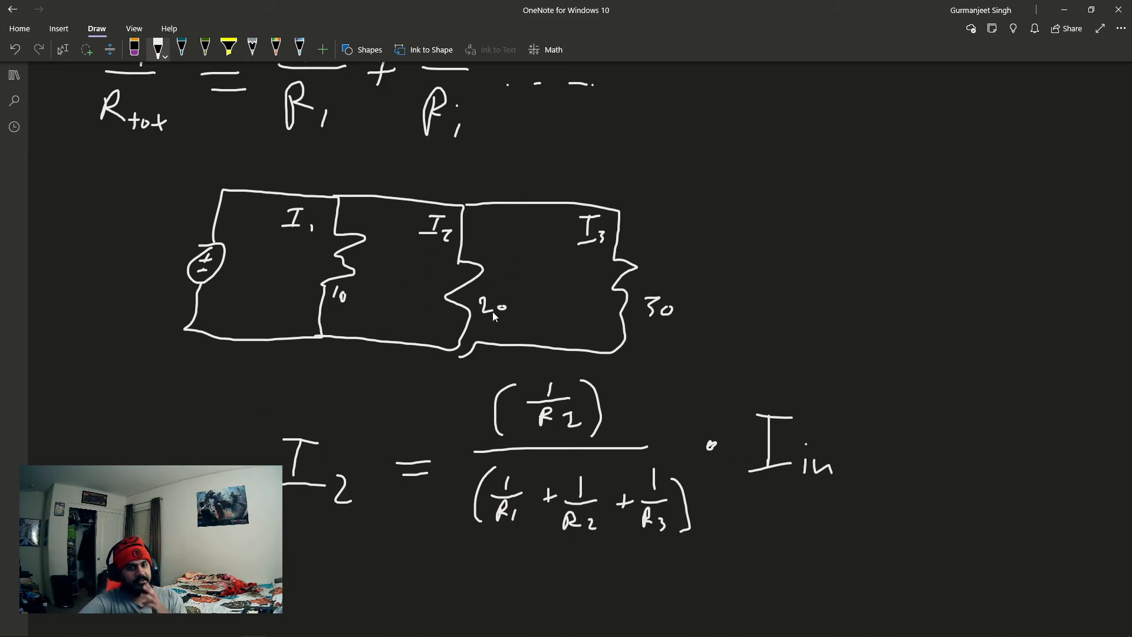
- Minimize OneNote and switch back to the parallel resistor schematic in LTspice
scroll(665, 359, "down", 3)
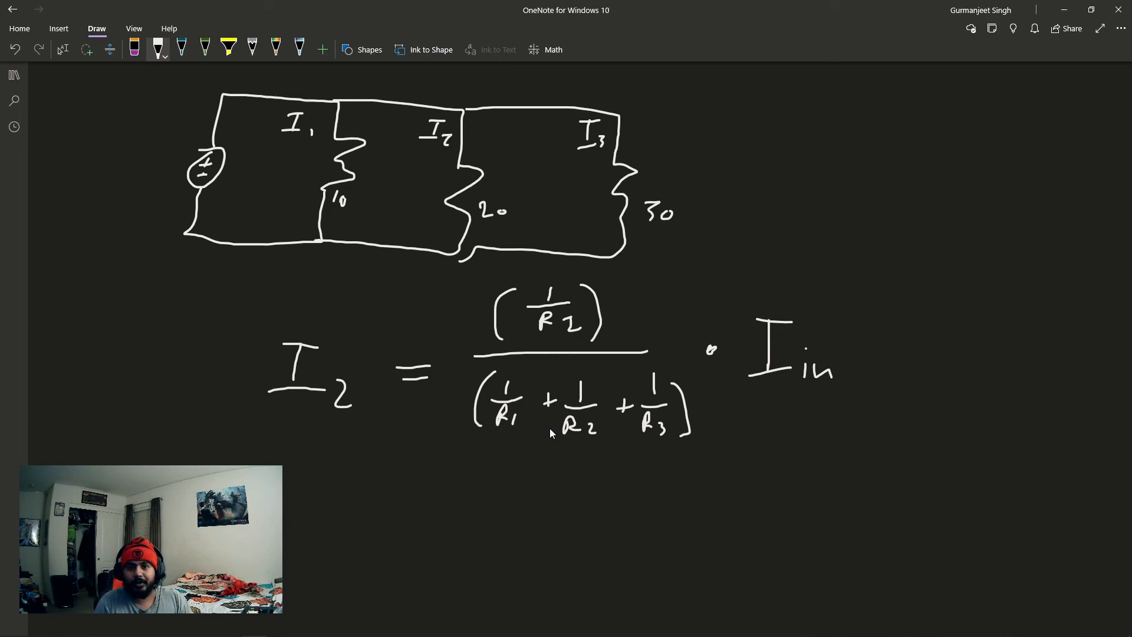
left_click(1065, 10)
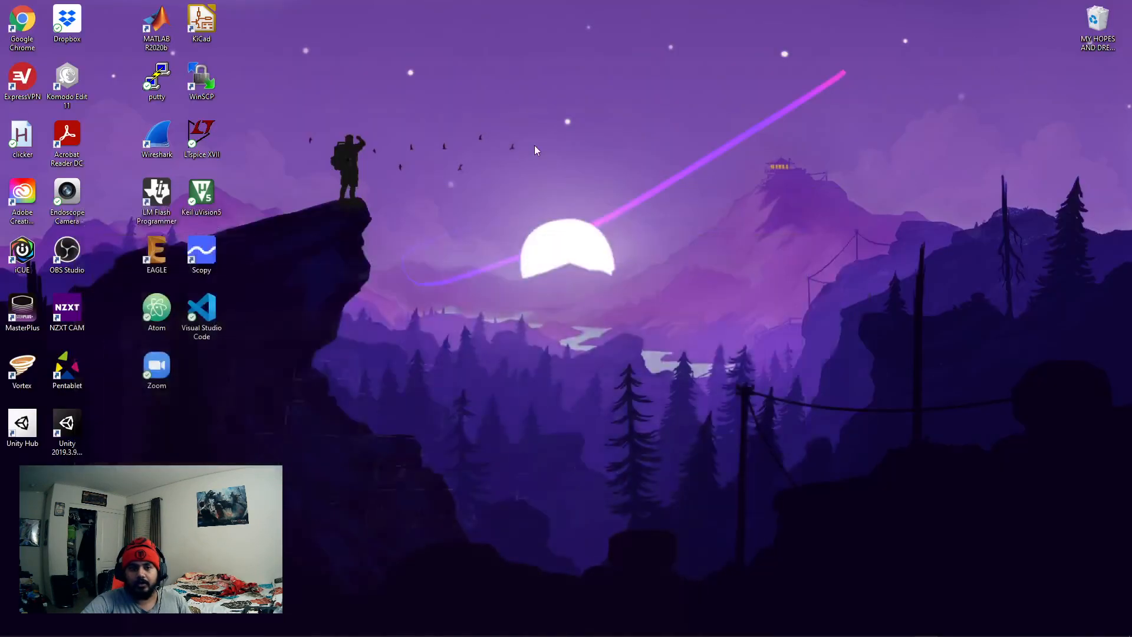
left_click(950, 626)
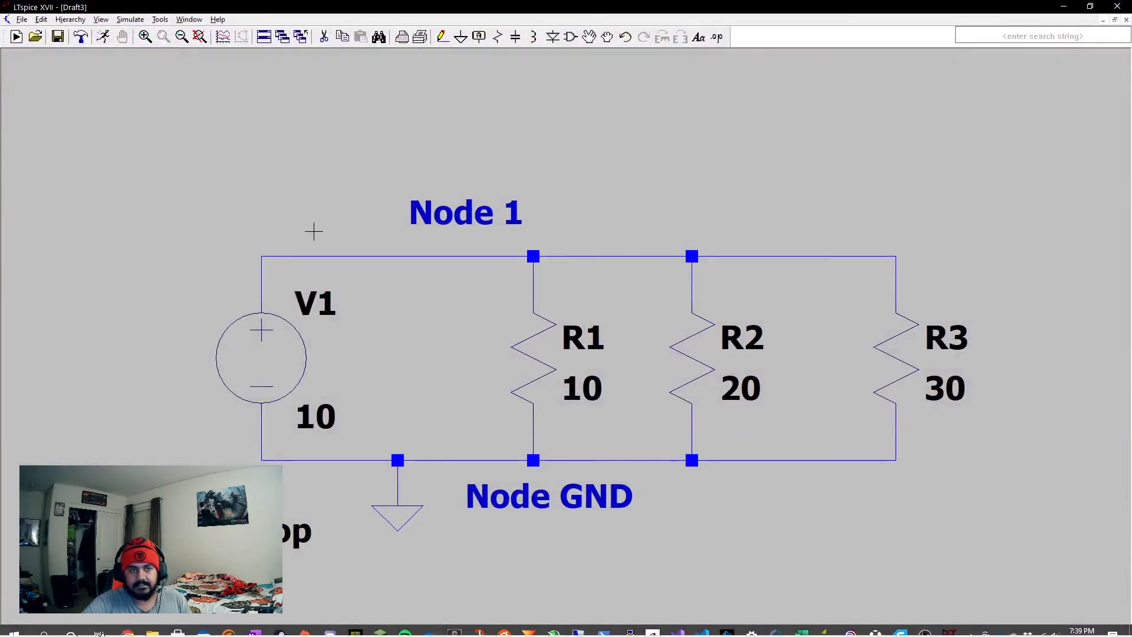
- Rerun the operating point simulation, compare the branch currents with the schematic's resistors, and close the results
left_click(103, 37)
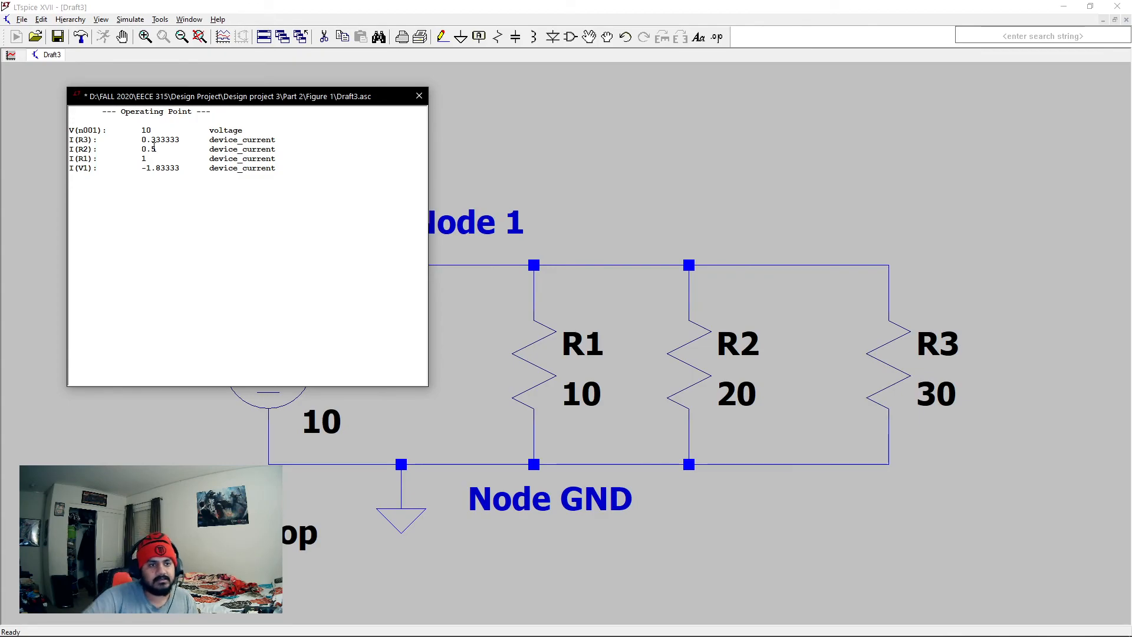
left_click_drag(265, 100, 852, 150)
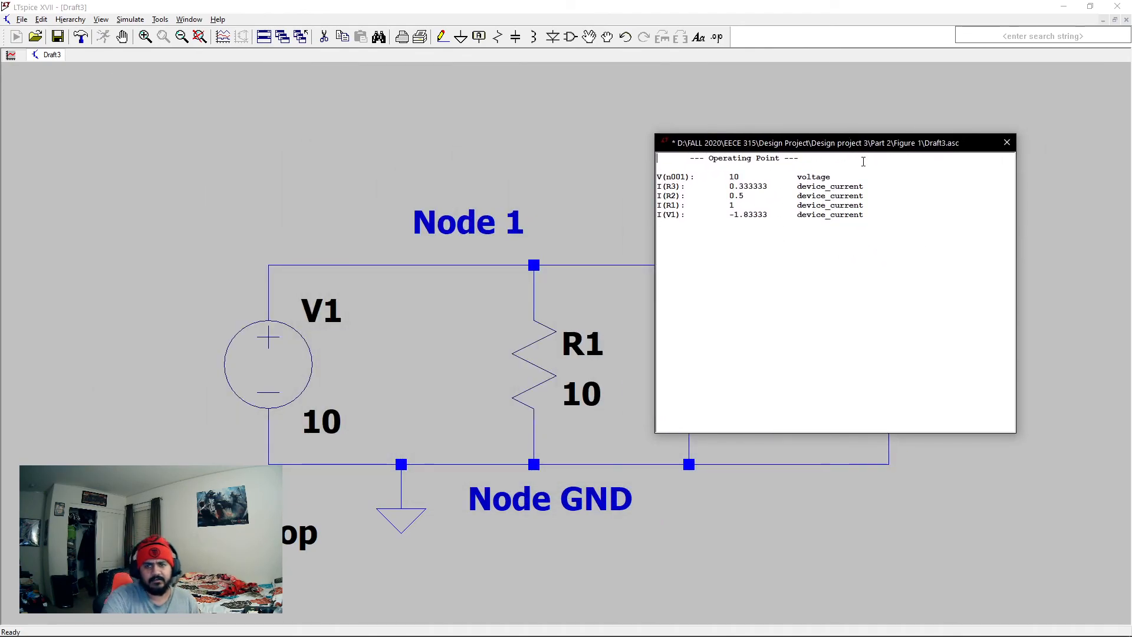
left_click_drag(860, 149, 395, 138)
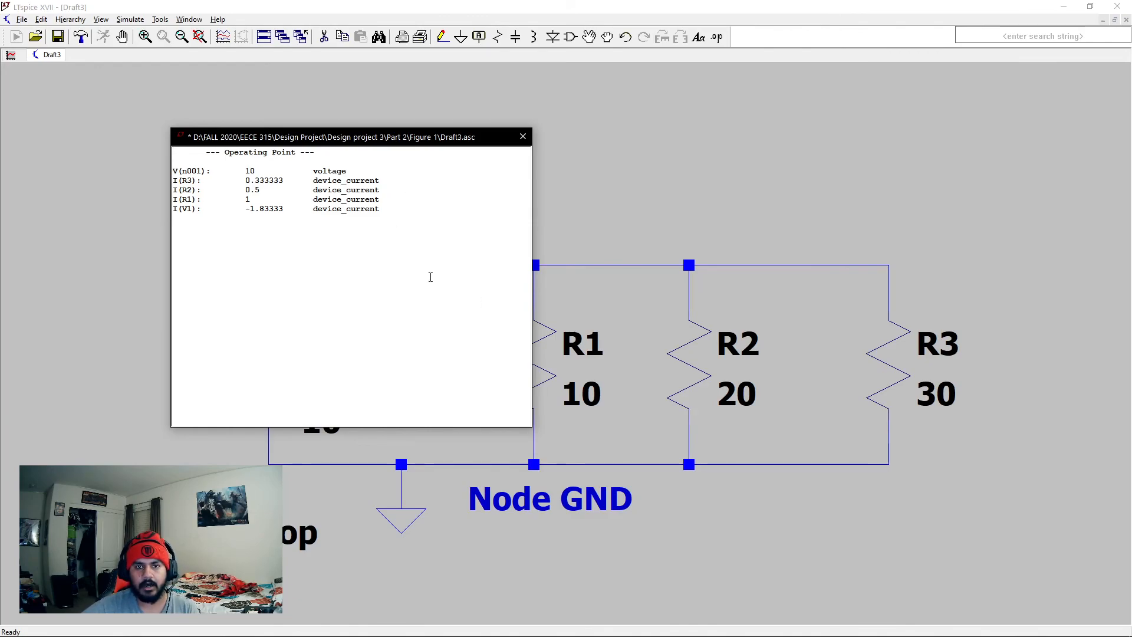
left_click(522, 137)
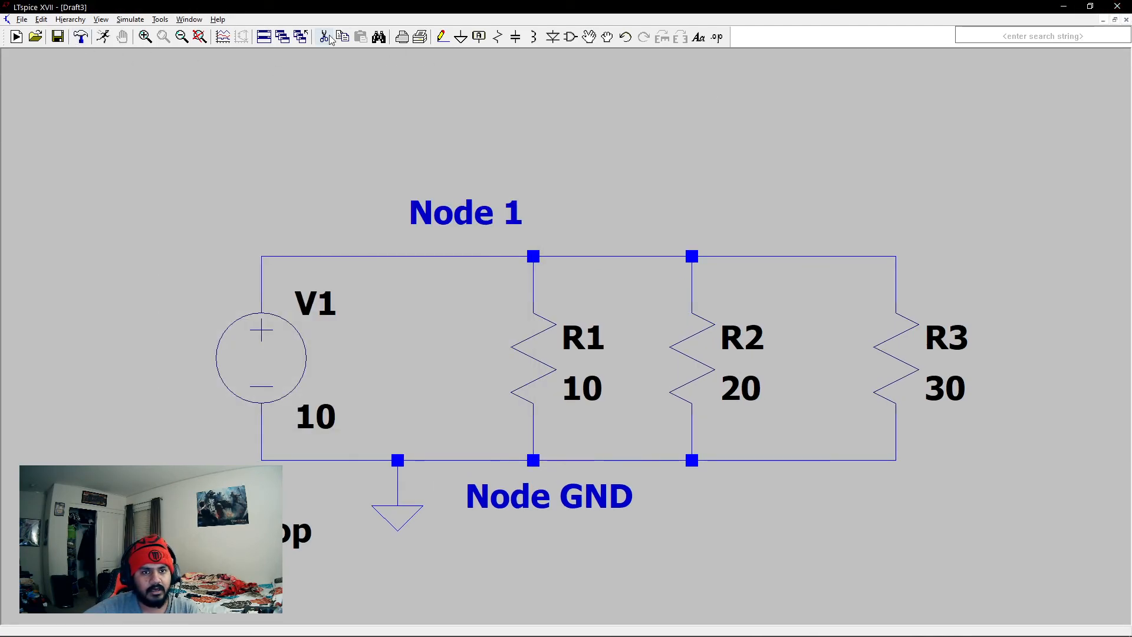
- Close the parallel resistor schematic without saving and create a new blank schematic
left_click(1115, 19)
left_click(1115, 60)
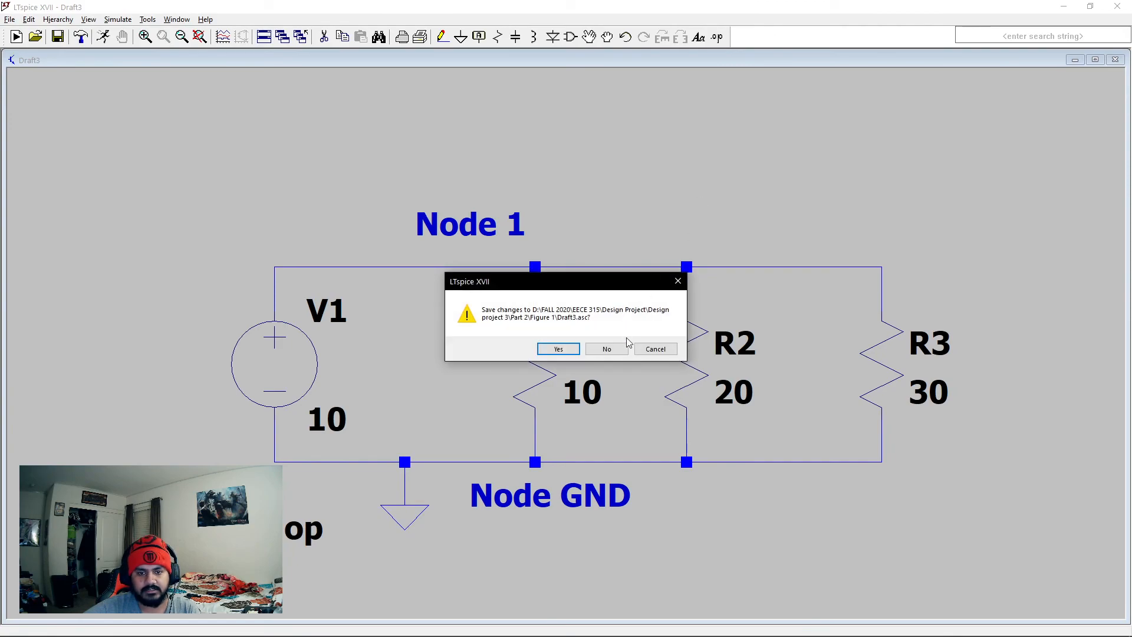
left_click(612, 349)
left_click(16, 36)
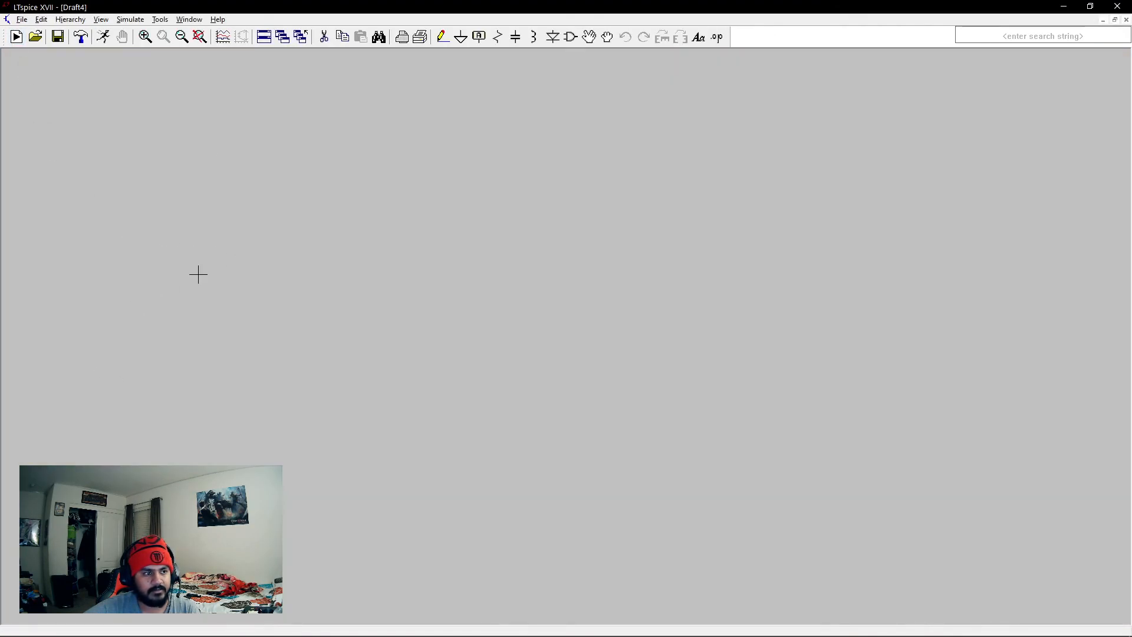
- Place a voltage source component in the blank schematic
mouse_move(125, 631)
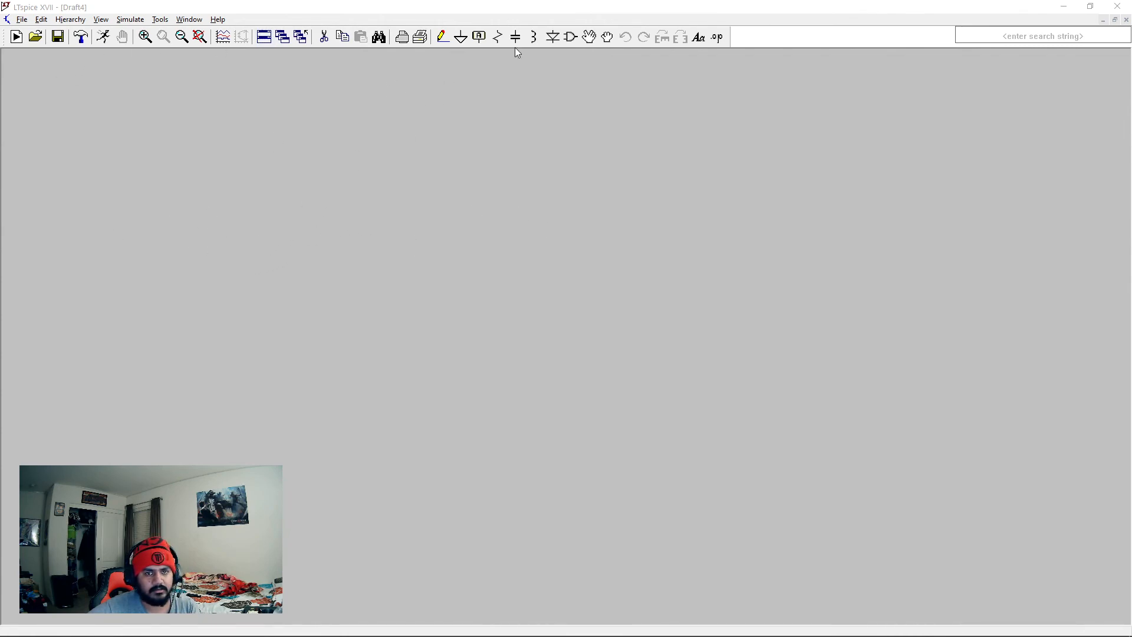
right_click(207, 287)
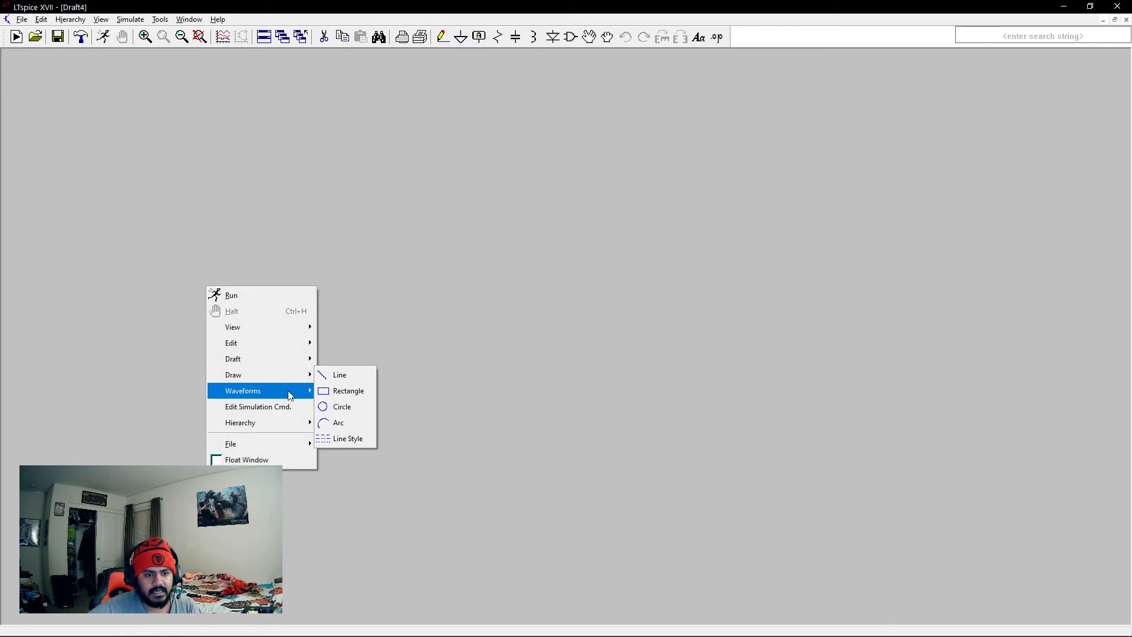
mouse_move(283, 359)
left_click(352, 375)
left_click(660, 393)
left_click(163, 304)
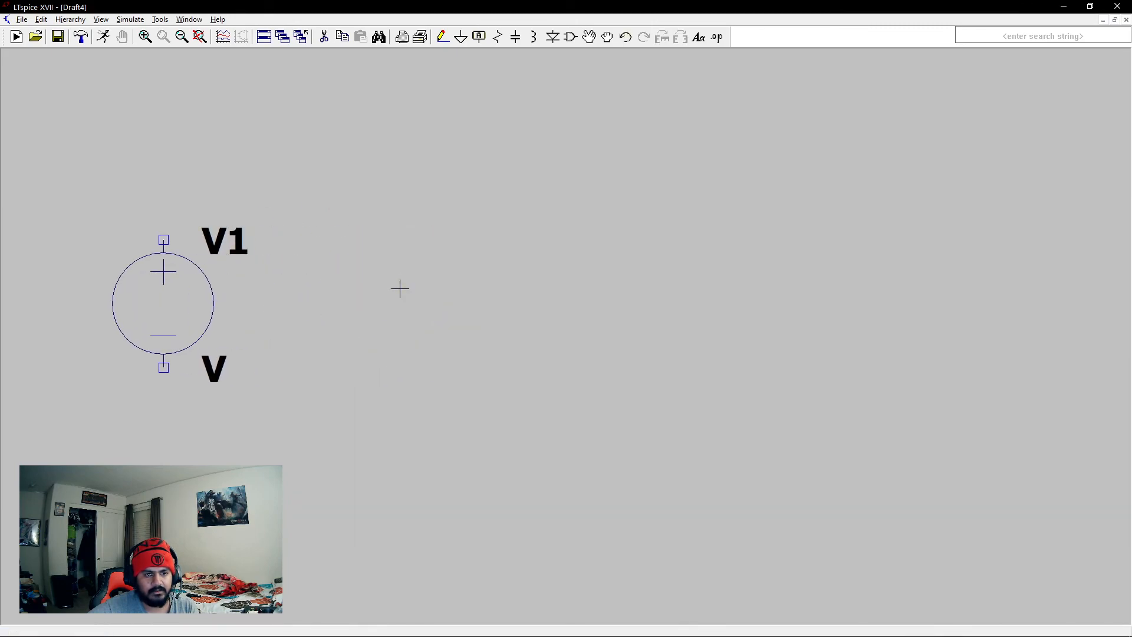
- Place three horizontal resistors R1, R2 and R3 in a row above and to the right of the voltage source
left_click(498, 37)
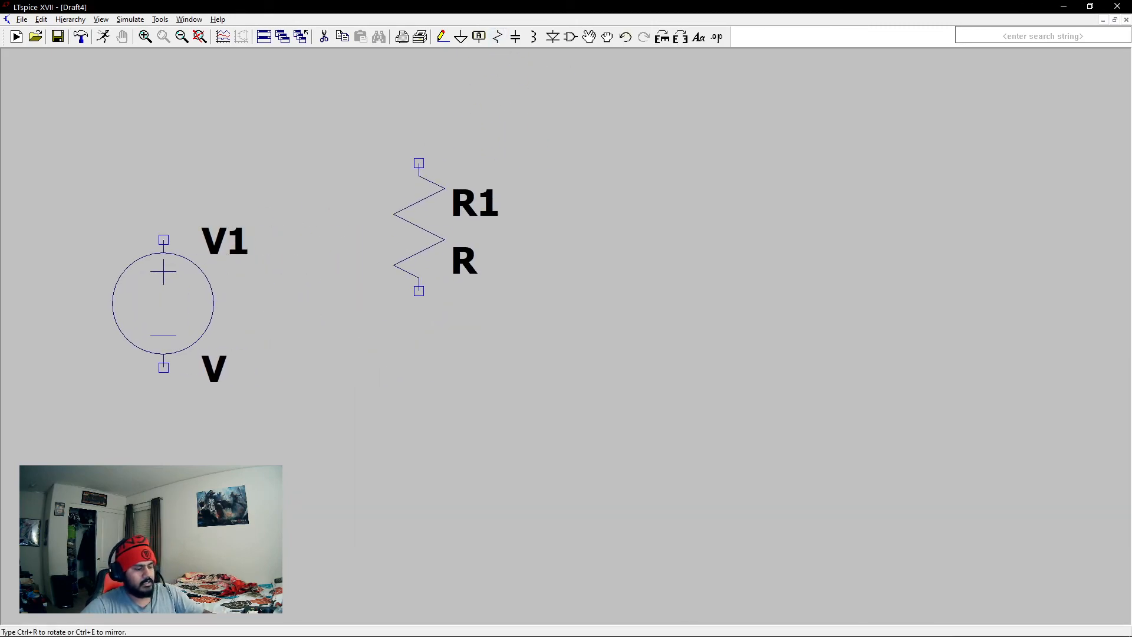
key("ctrl+r")
left_click(432, 188)
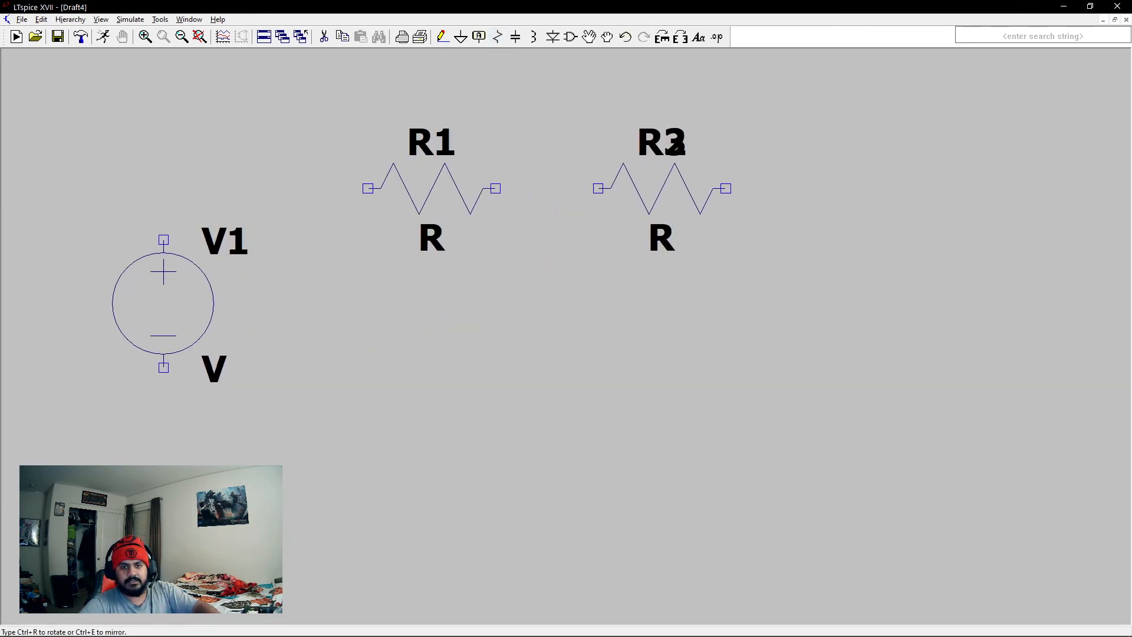
left_click(661, 188)
left_click(866, 189)
key("Escape")
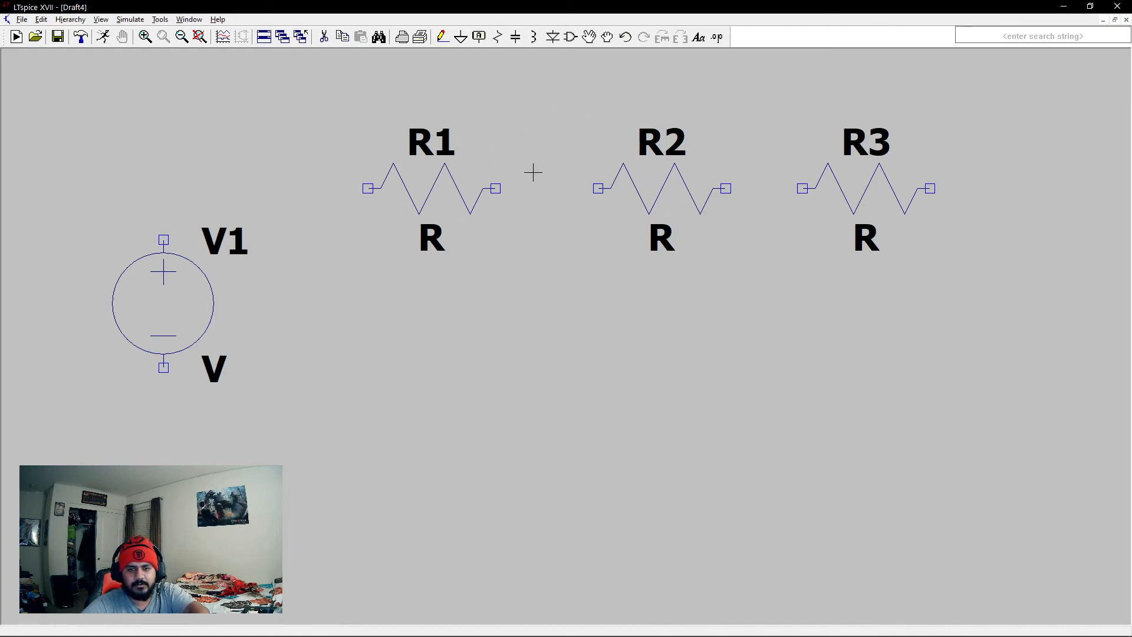
- Move resistors R2 and R3 farther right so the three resistors are evenly spaced in their row
left_click(589, 36)
left_click_drag(855, 185, 962, 197)
left_click_drag(684, 199, 753, 195)
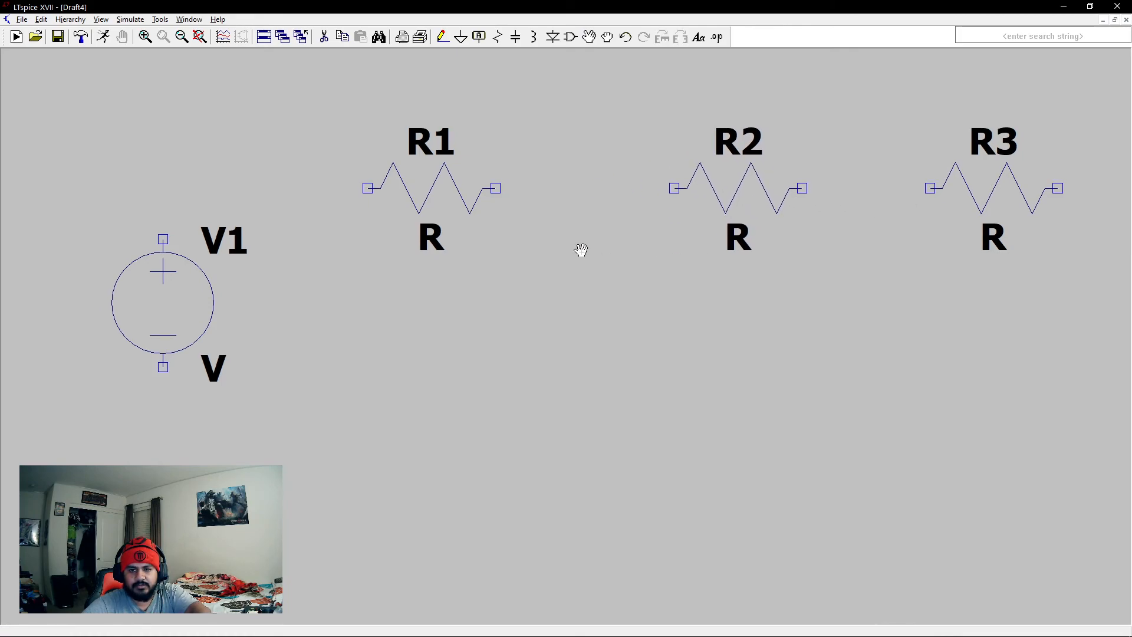
scroll(596, 254, "down", 3)
scroll(607, 253, "up", 3)
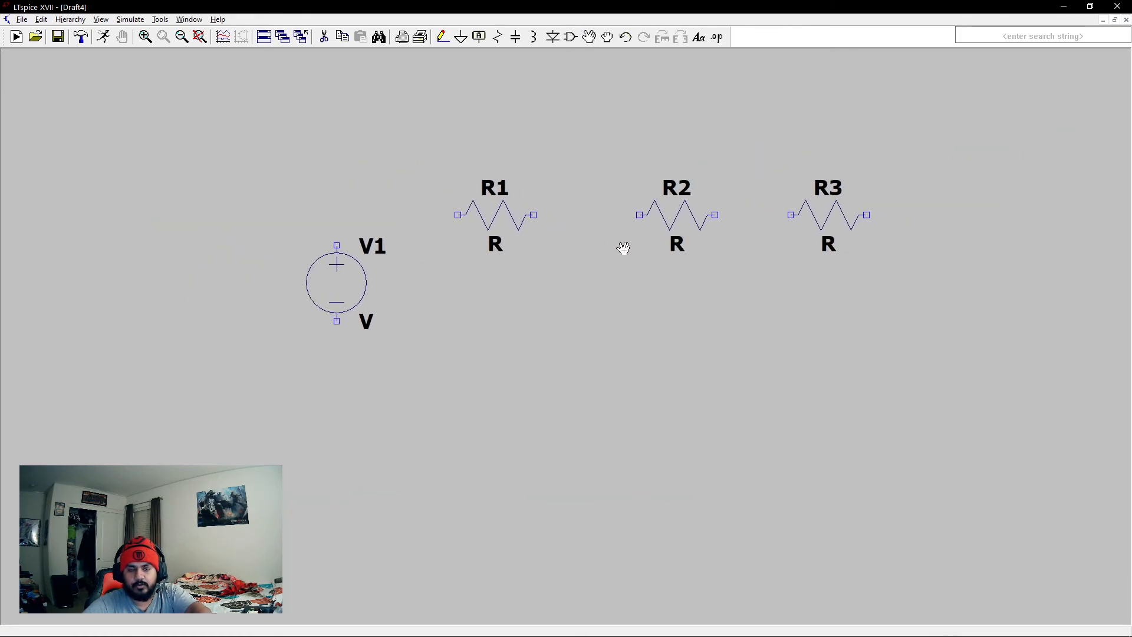
scroll(611, 248, "up", 1)
left_click_drag(684, 207, 667, 207)
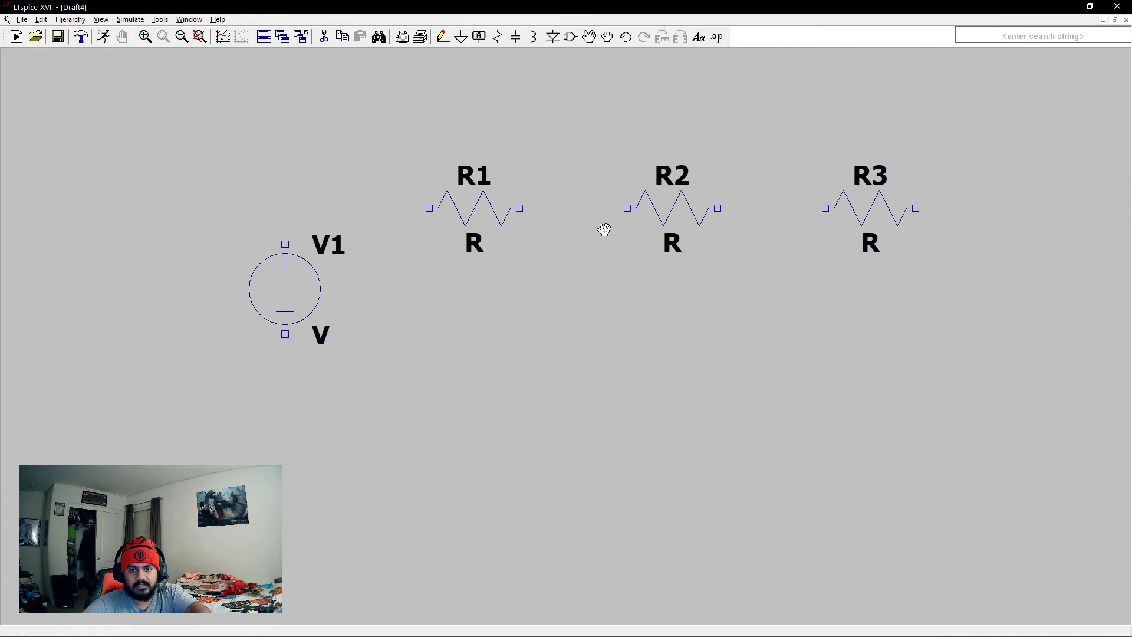
- Wire V1, R1, R2 and R3 into one closed series loop, with the return wire running below the components
key("F3")
left_click(285, 243)
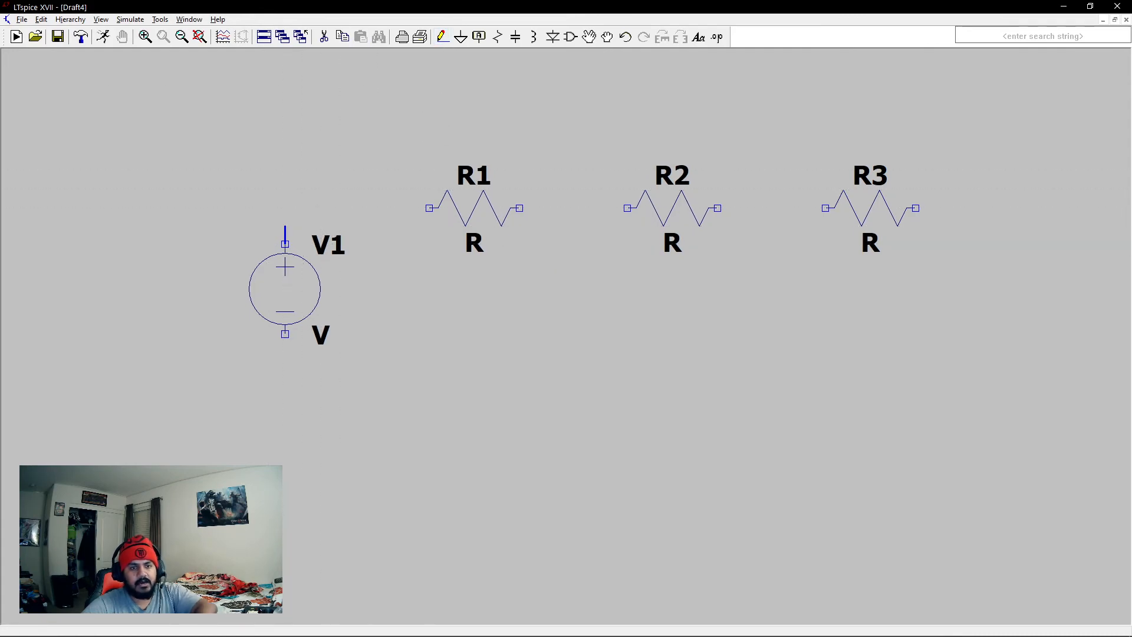
left_click(430, 208)
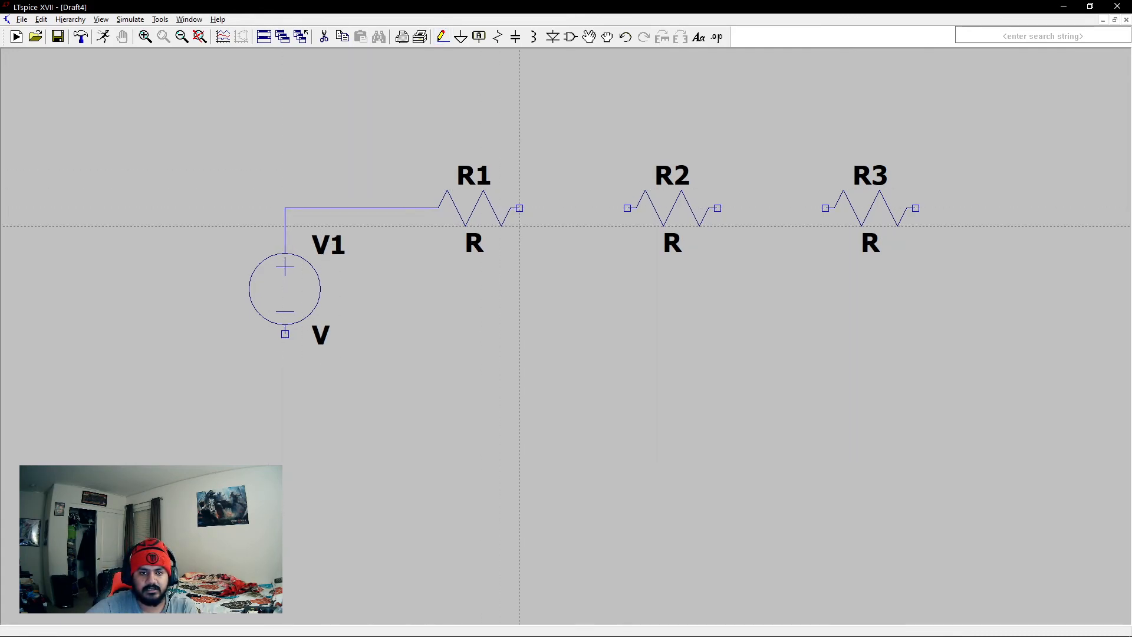
left_click(519, 208)
left_click(627, 209)
left_click(718, 208)
left_click(825, 208)
left_click(916, 208)
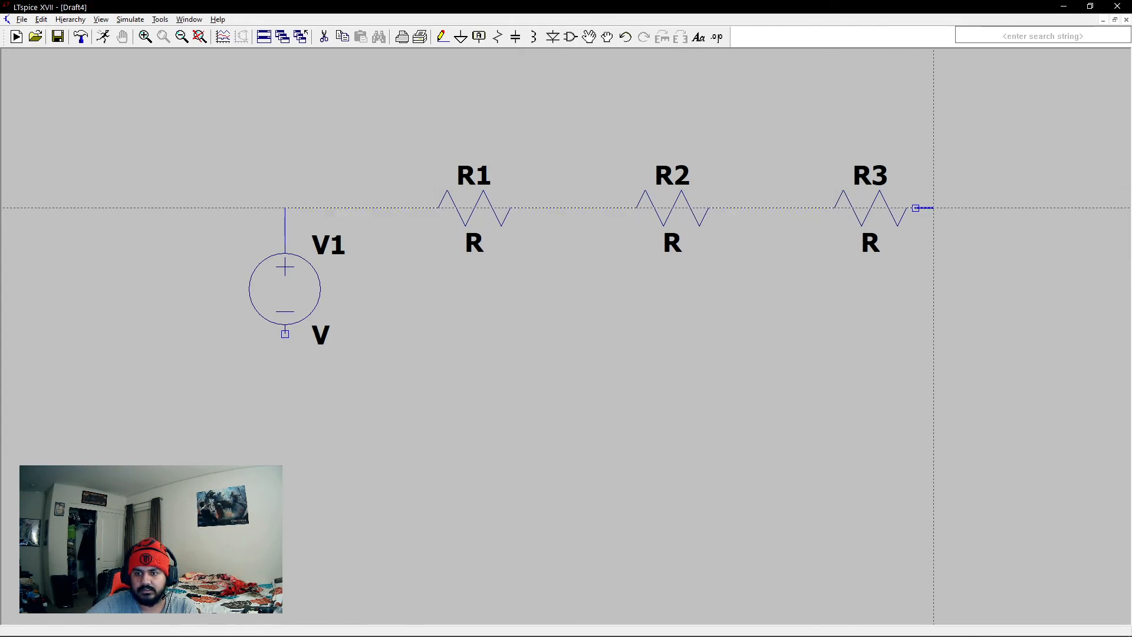
left_click(952, 352)
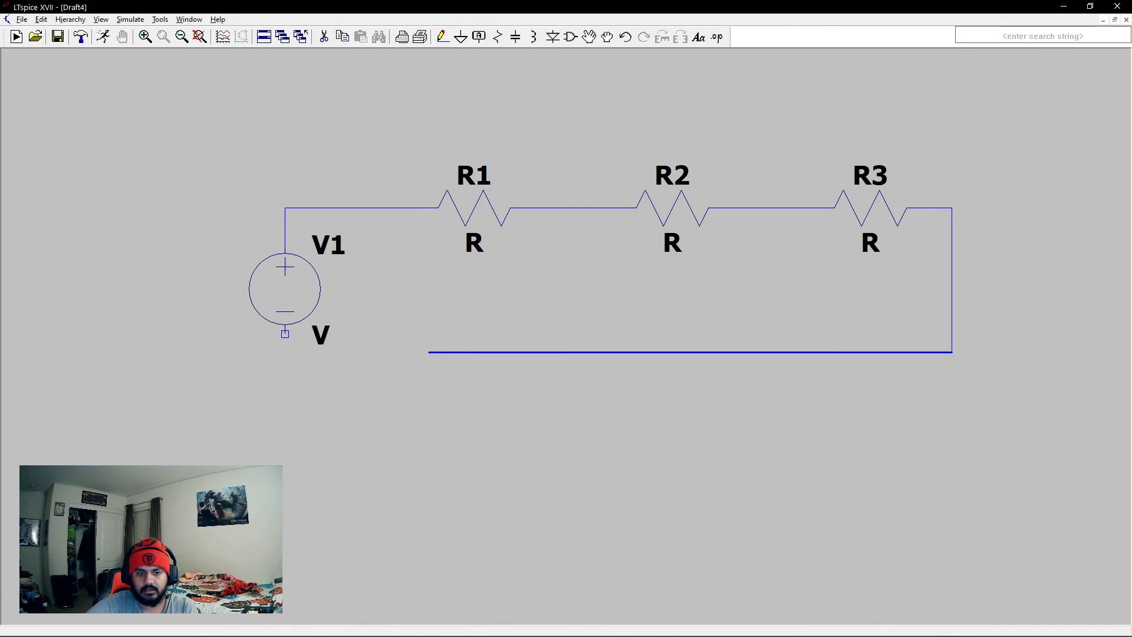
left_click(285, 334)
key("Escape")
- Place a ground symbol below the return wire and wire it to the loop
left_click(460, 37)
left_click(447, 370)
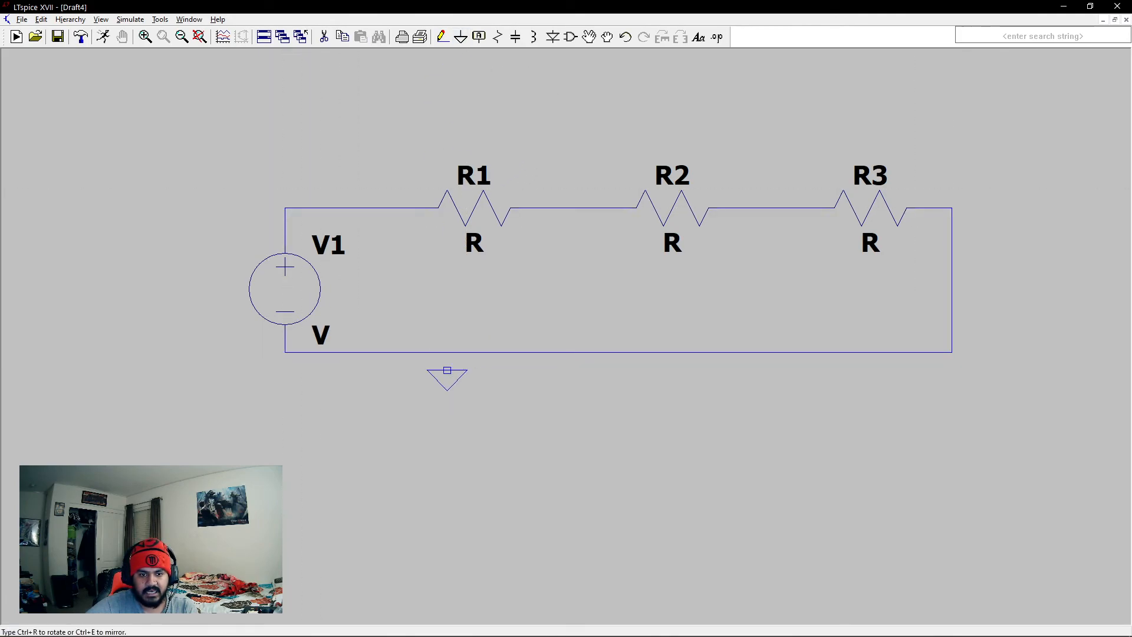
key("Escape")
left_click(443, 37)
left_click(447, 352)
left_click(447, 370)
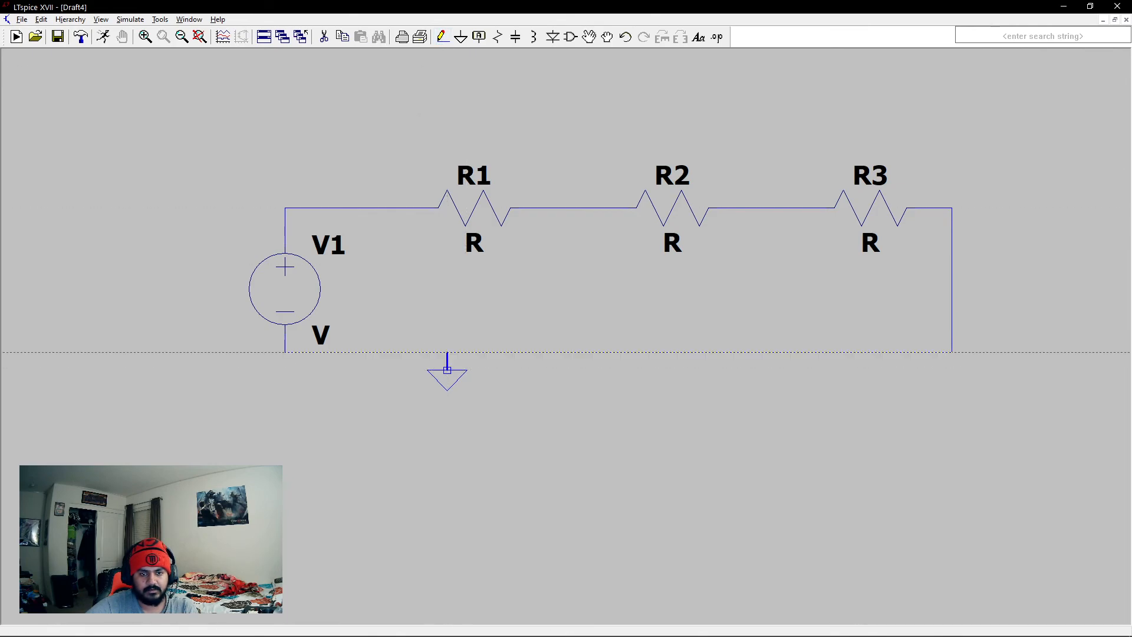
key("Escape")
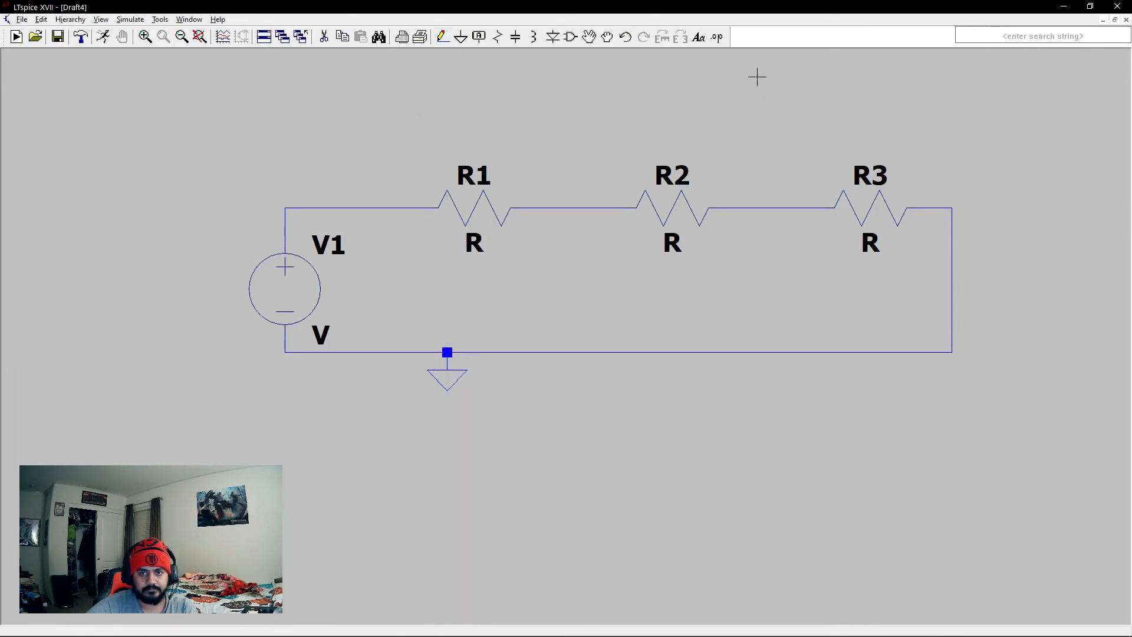
left_click(717, 38)
left_click_drag(553, 269, 631, 276)
left_click(772, 272)
- Set resistors R1, R2 and R3 to 10 ohms each and the DC value of voltage source V1 to 10 V
right_click(466, 218)
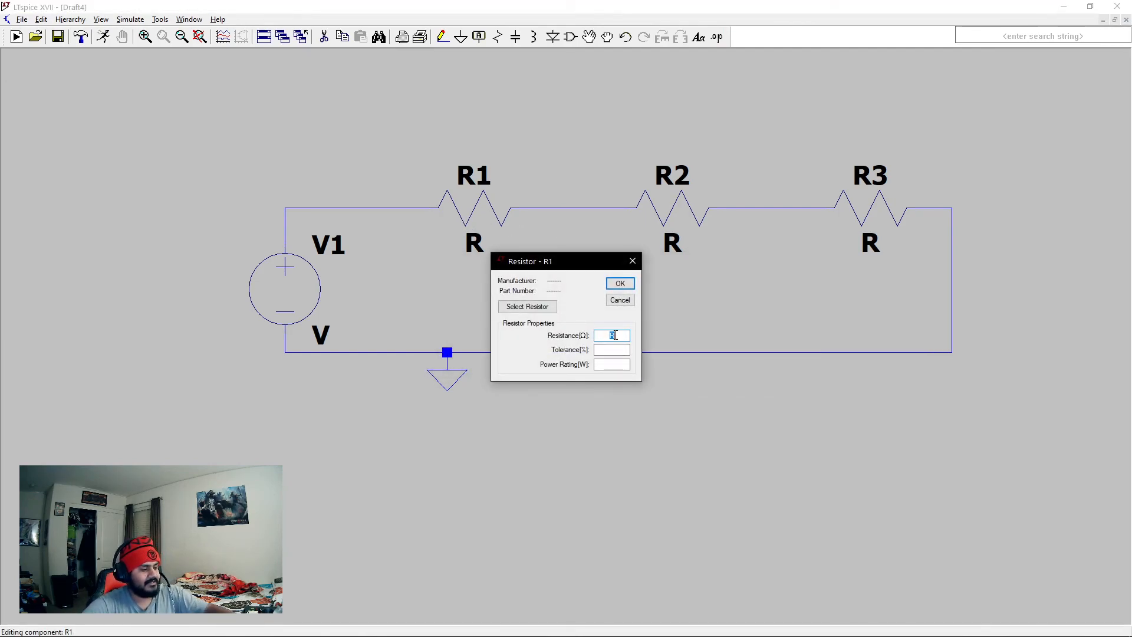
left_click(619, 283)
right_click(663, 219)
type("1")
left_click(620, 284)
right_click(869, 208)
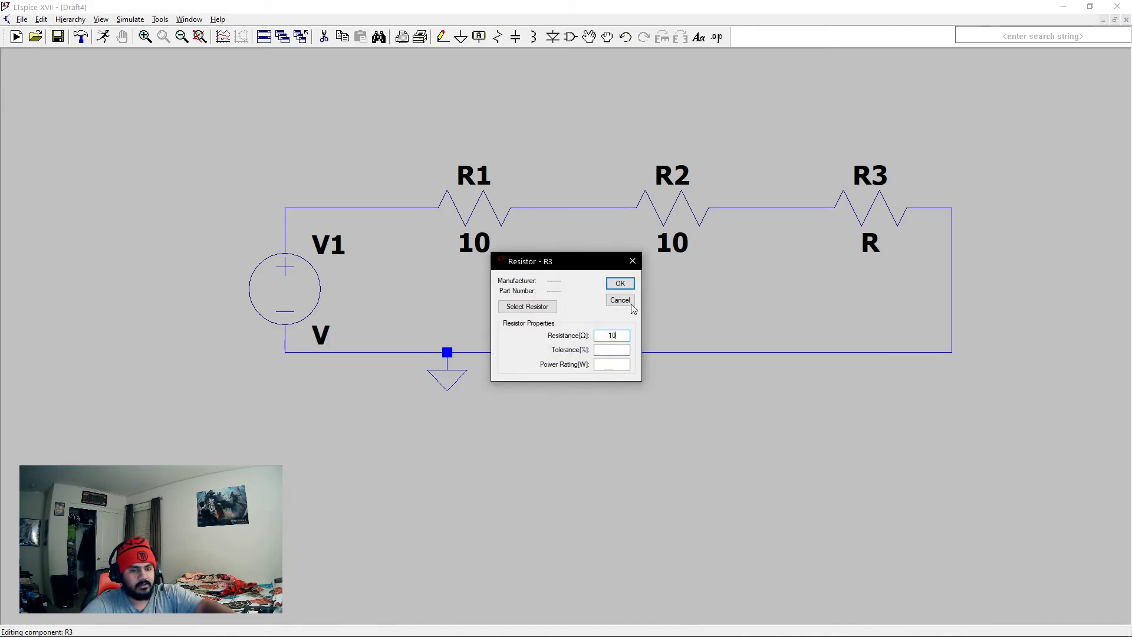
left_click(620, 284)
right_click(285, 292)
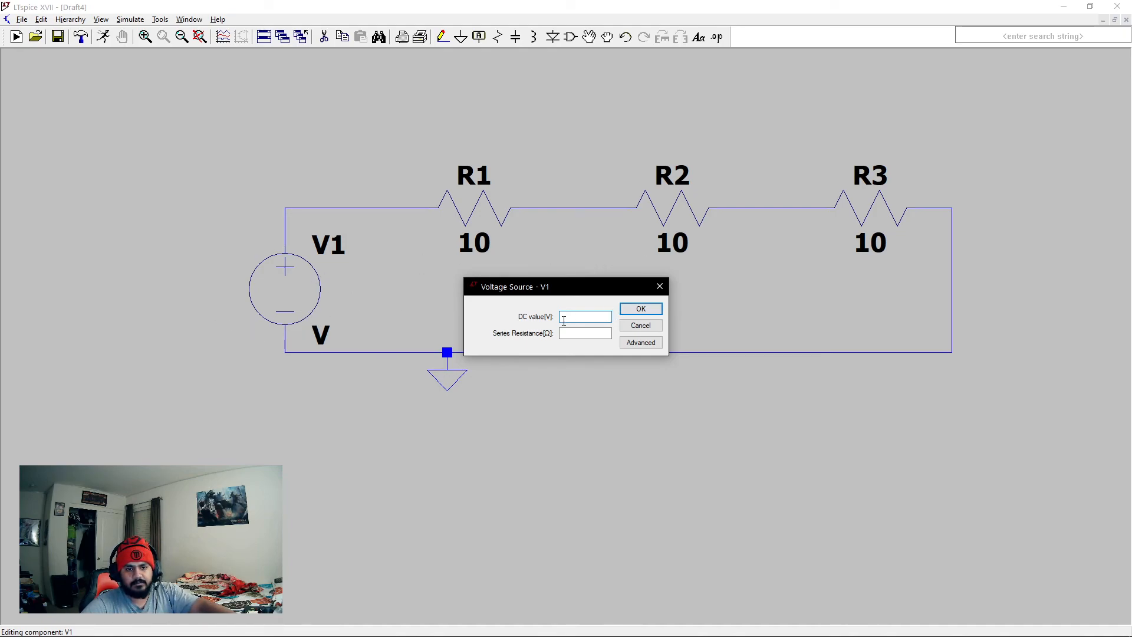
left_click(640, 309)
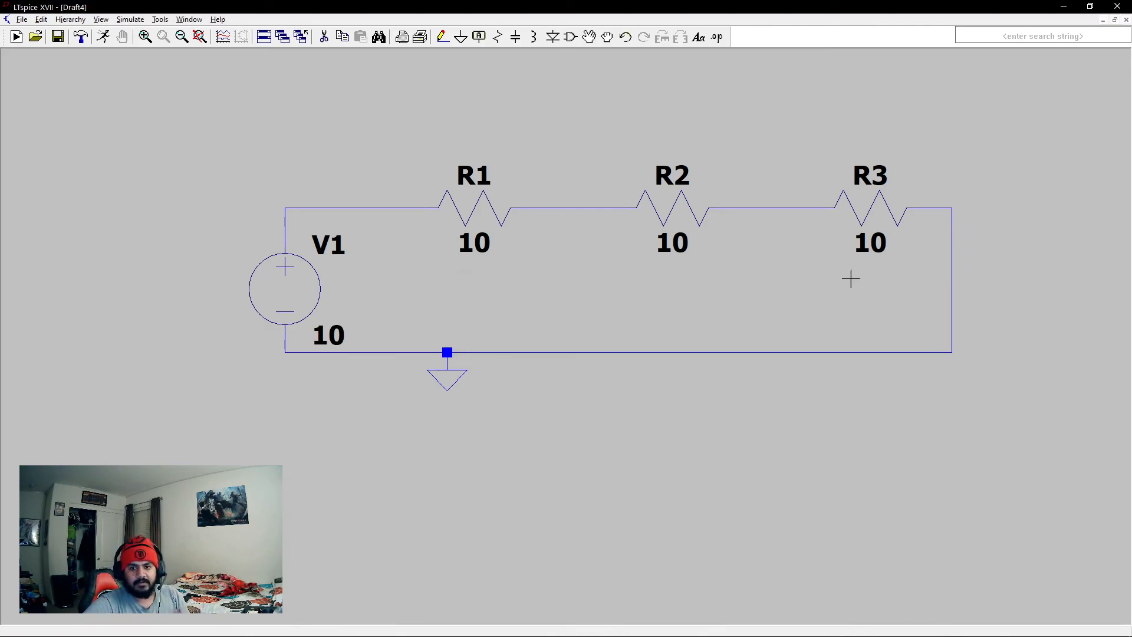
left_click(717, 36)
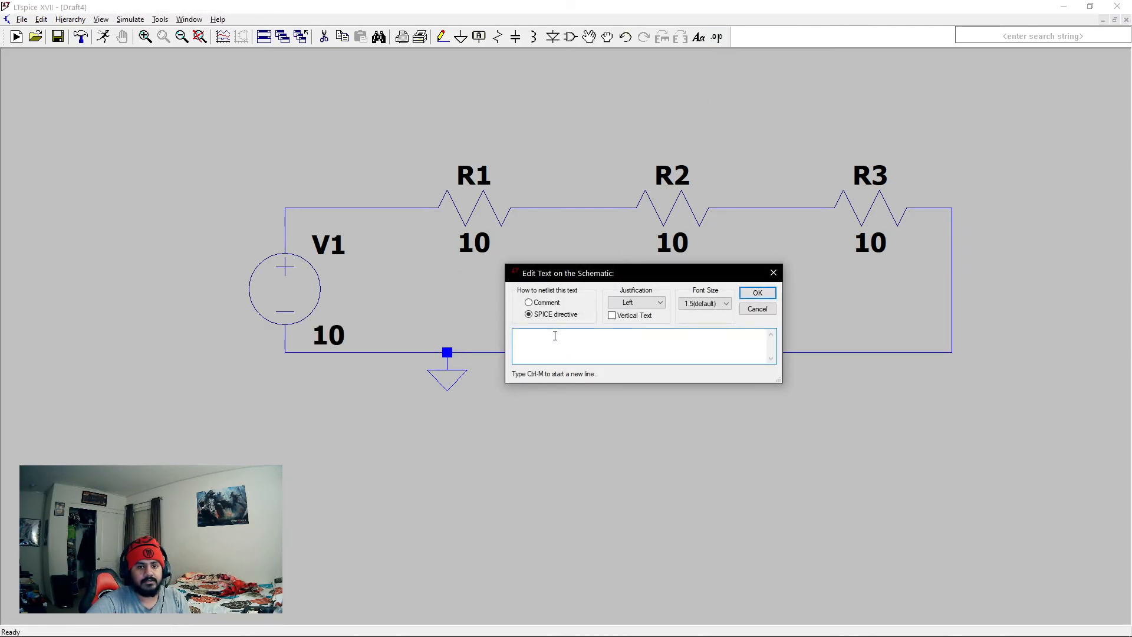
type(".dc")
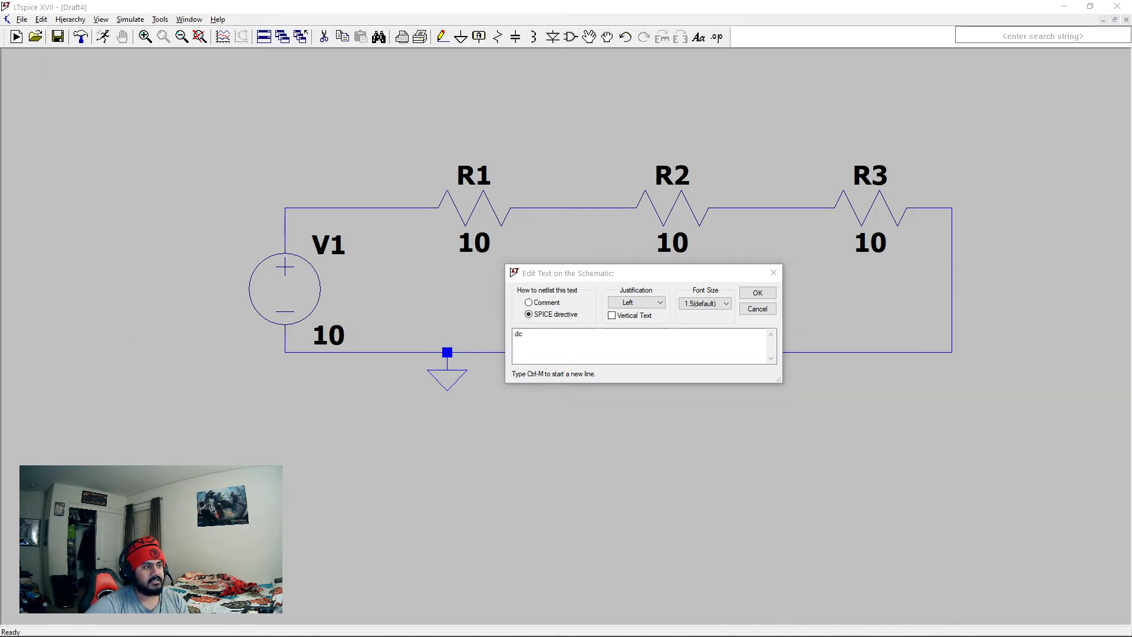
left_click(561, 336)
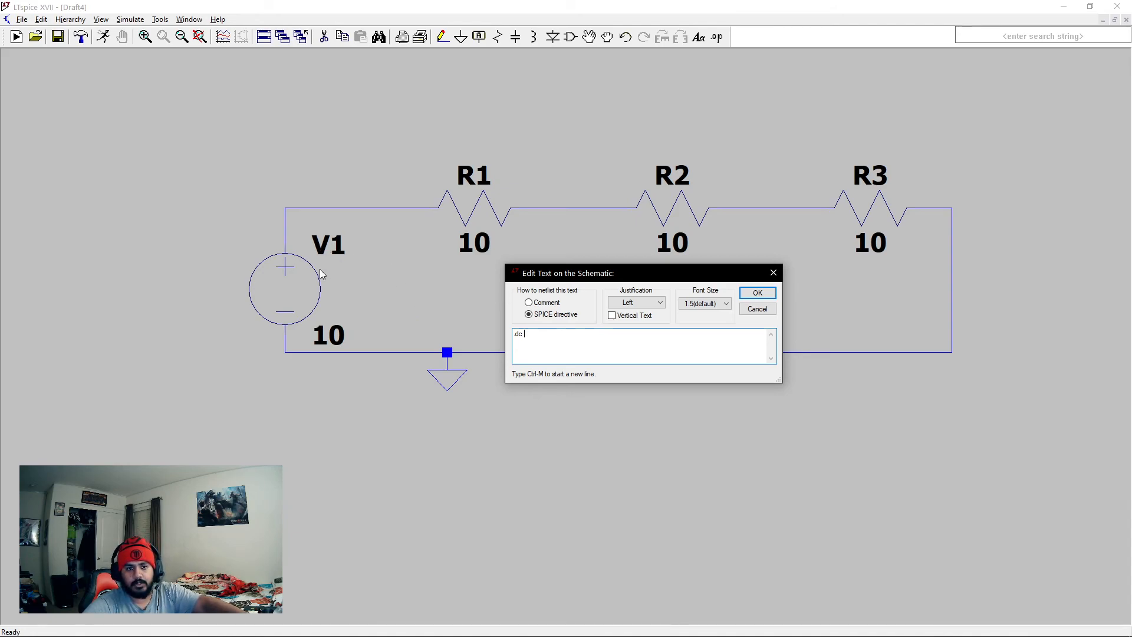
left_click(758, 309)
- Inspect the basic and advanced settings of voltage source V1 and close them without changes
right_click(294, 287)
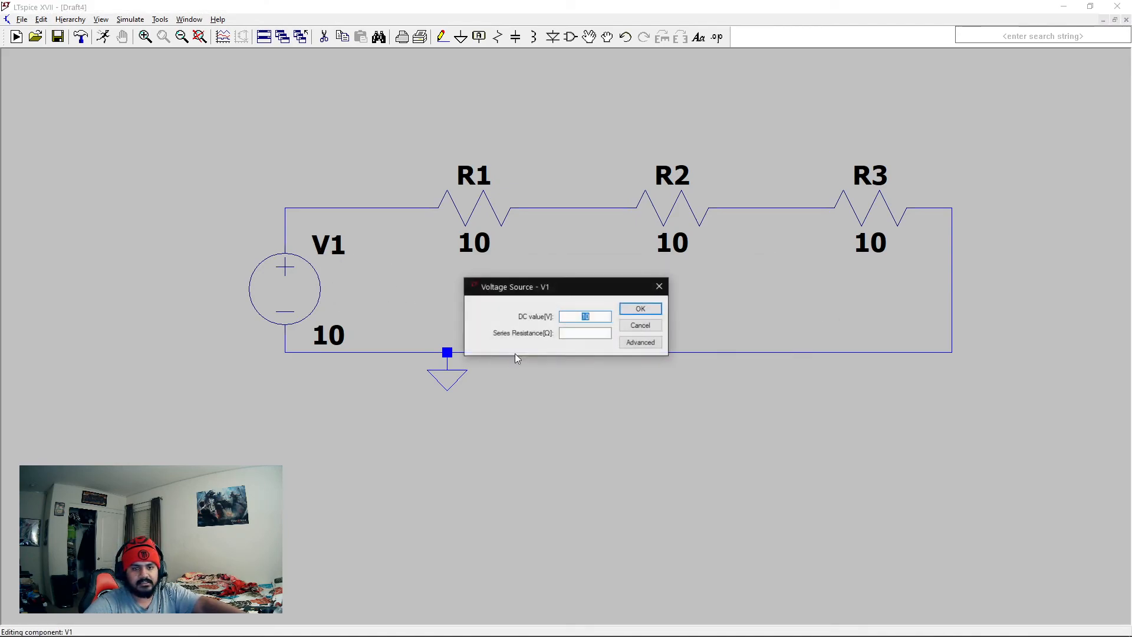
left_click(647, 343)
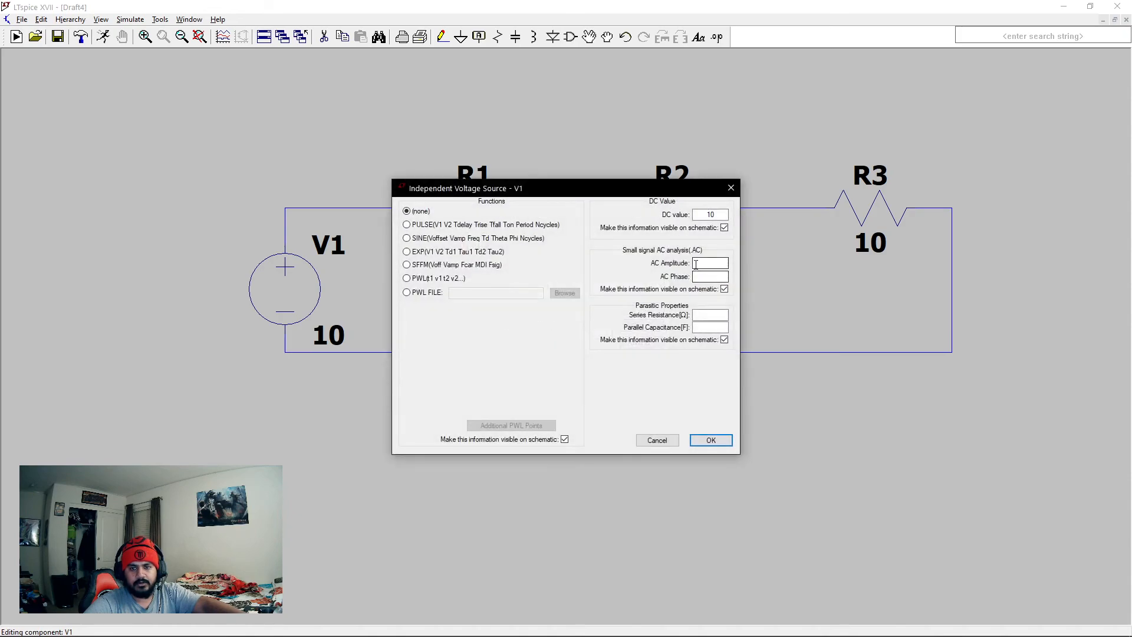
left_click(730, 189)
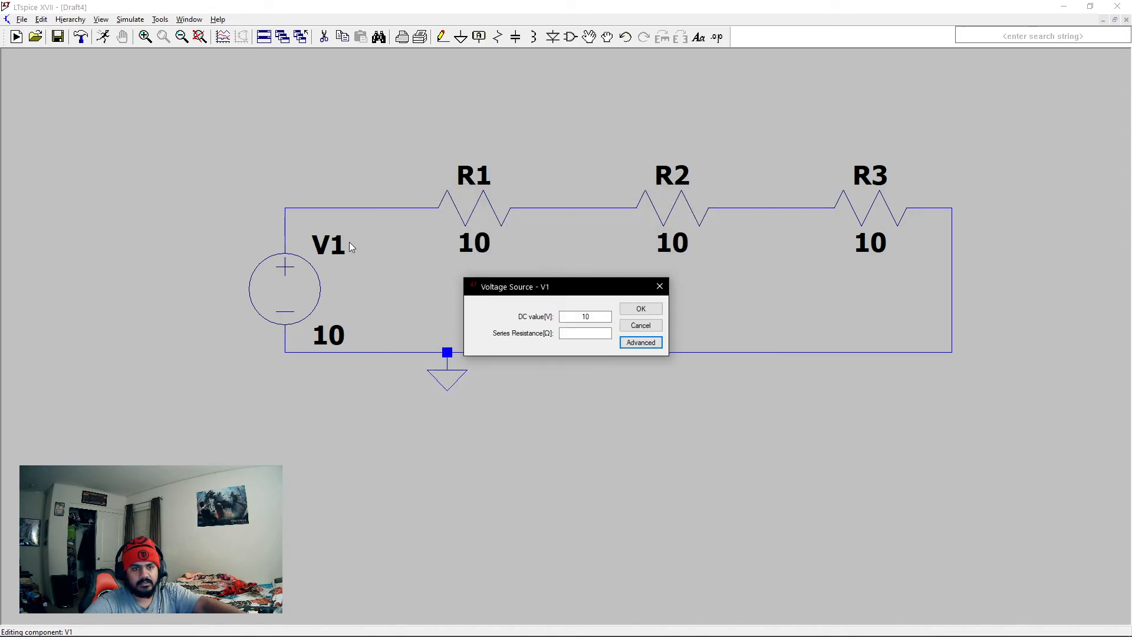
left_click(645, 327)
right_click(305, 278)
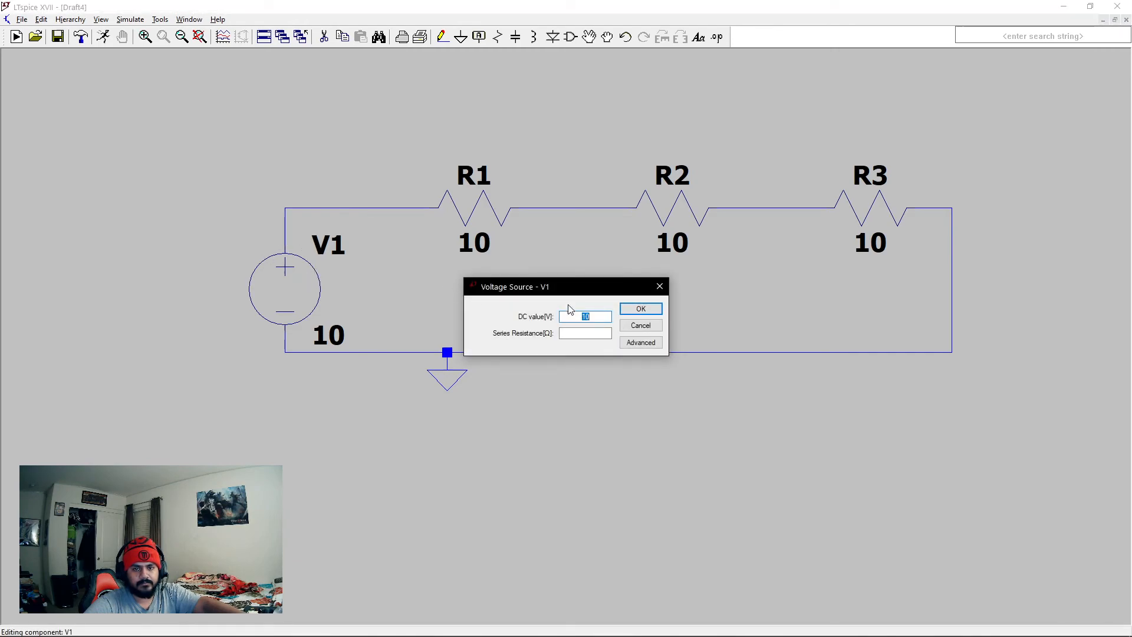
key("Escape")
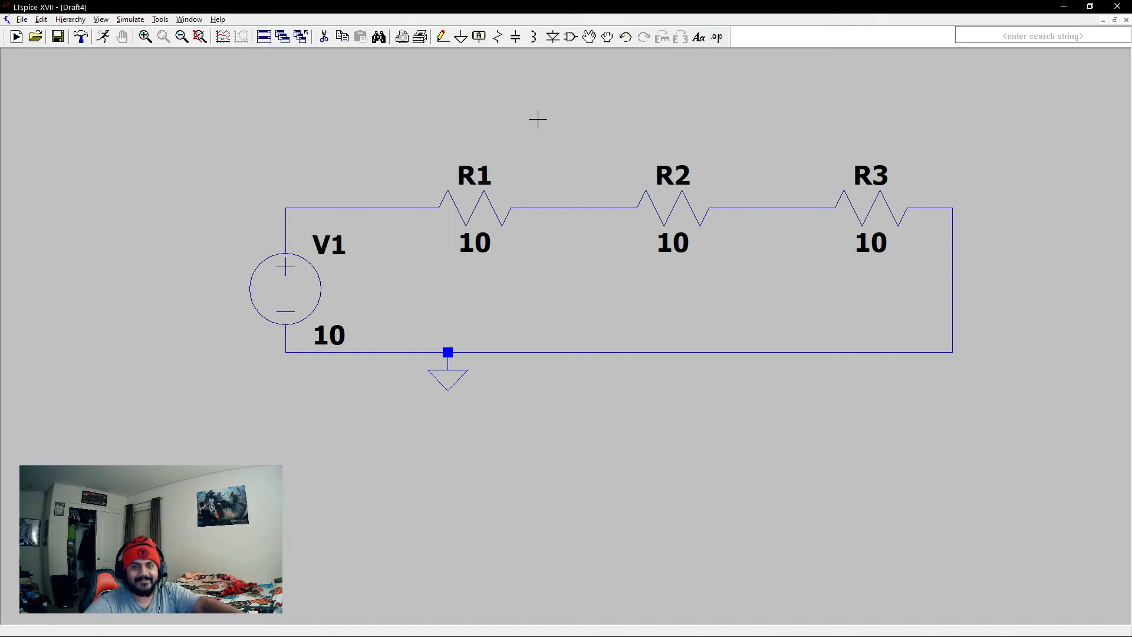
- Add the SPICE directive ".dc V1 0 10 1" below the circuit and check its DC sweep settings
left_click(719, 40)
type(".dc V1 0 10 1")
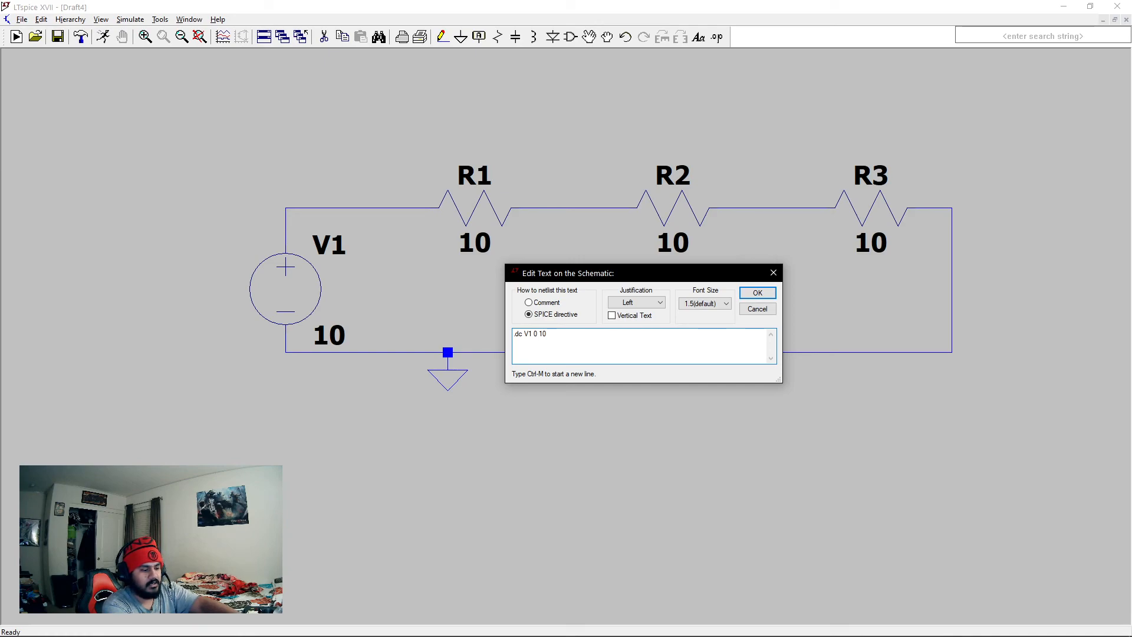
left_click(741, 296)
left_click(453, 437)
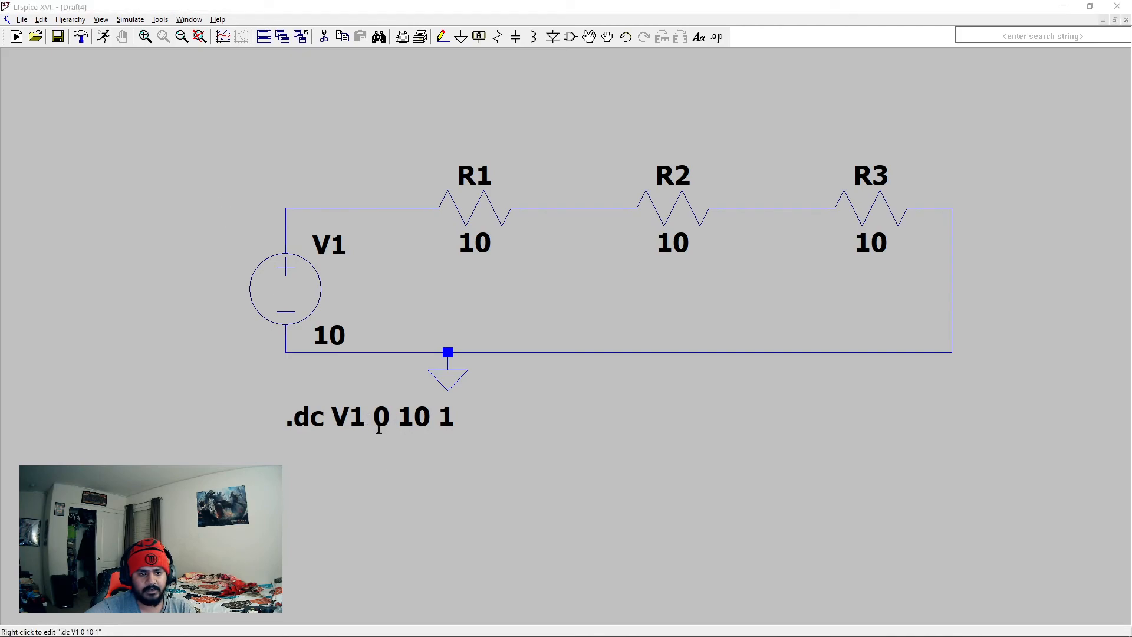
right_click(314, 423)
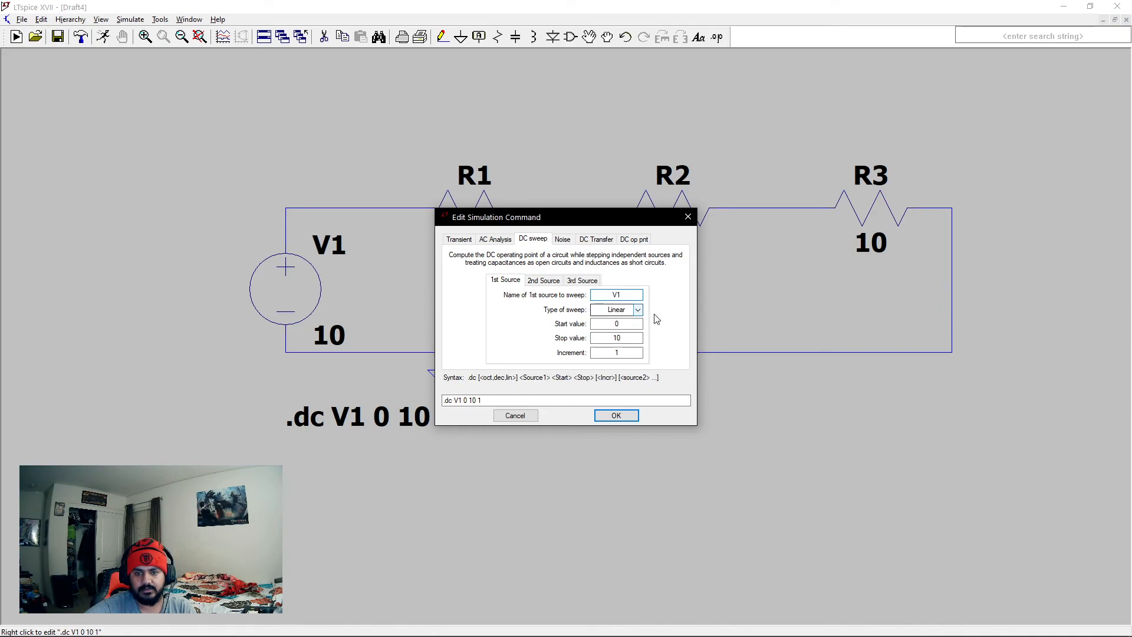
left_click(628, 420)
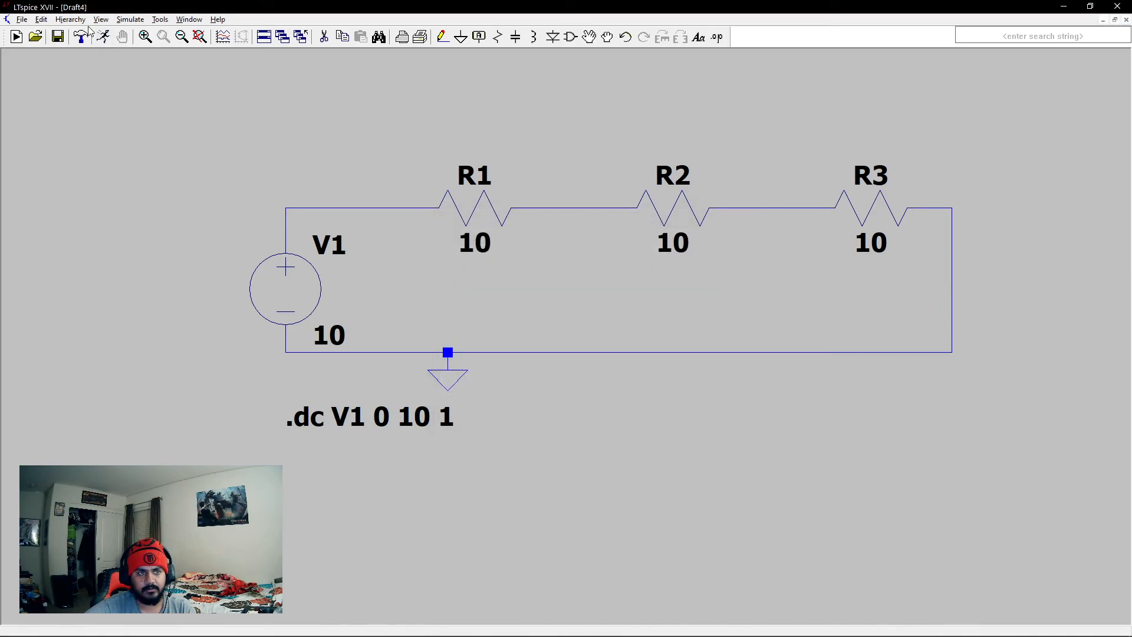
- Run the DC sweep and plot the node voltages before R1, between R1 and R2, and between R2 and R3
left_click(103, 36)
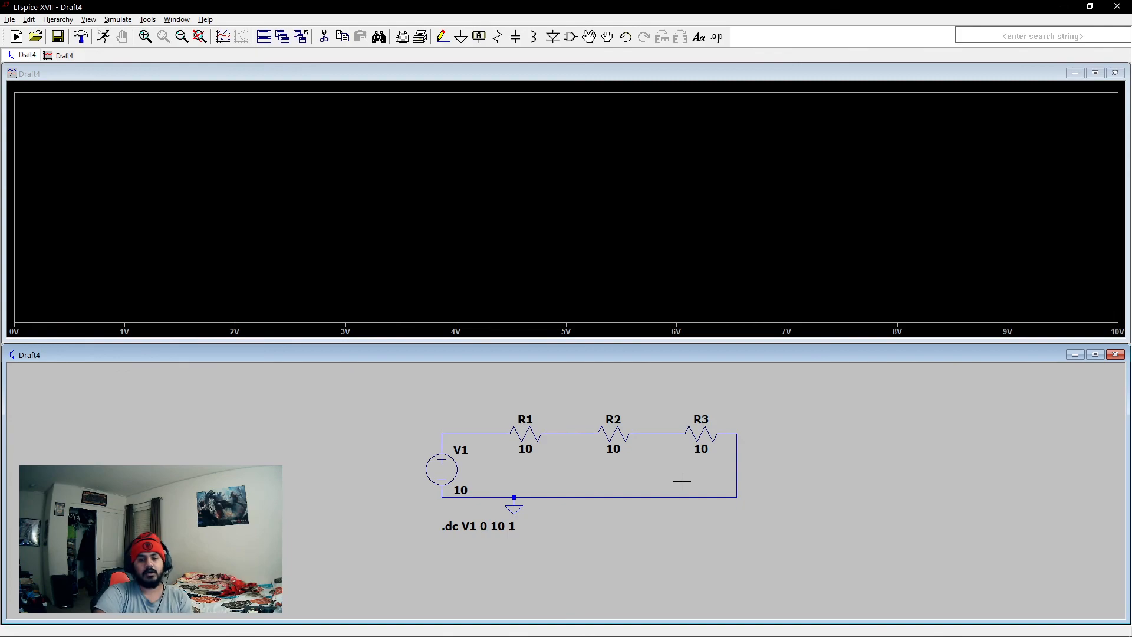
right_click(354, 173)
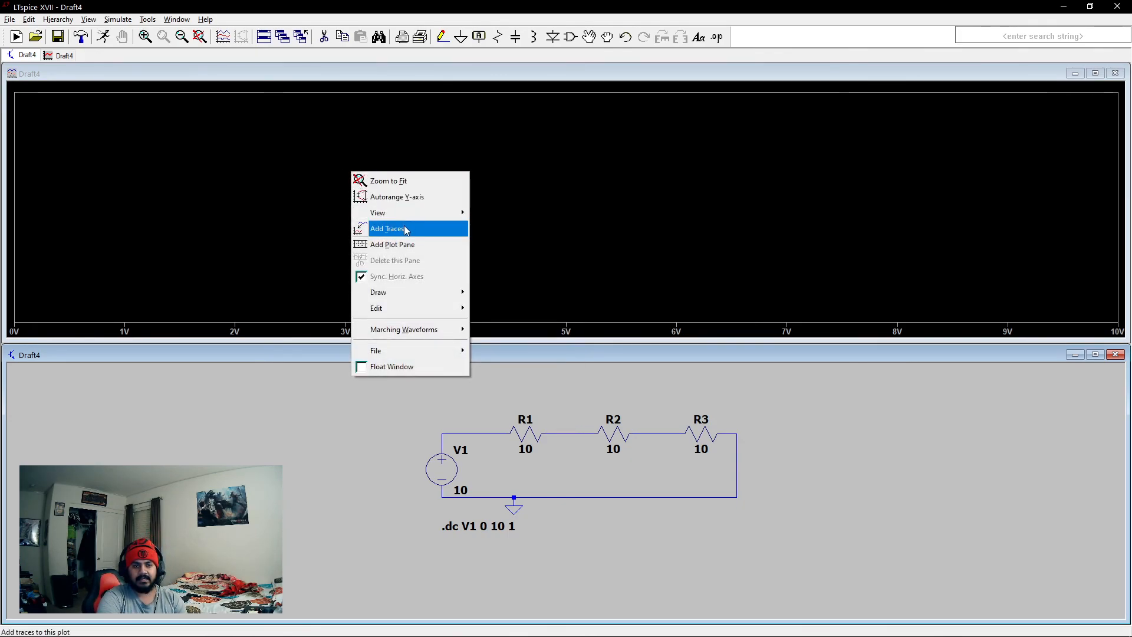
left_click(417, 228)
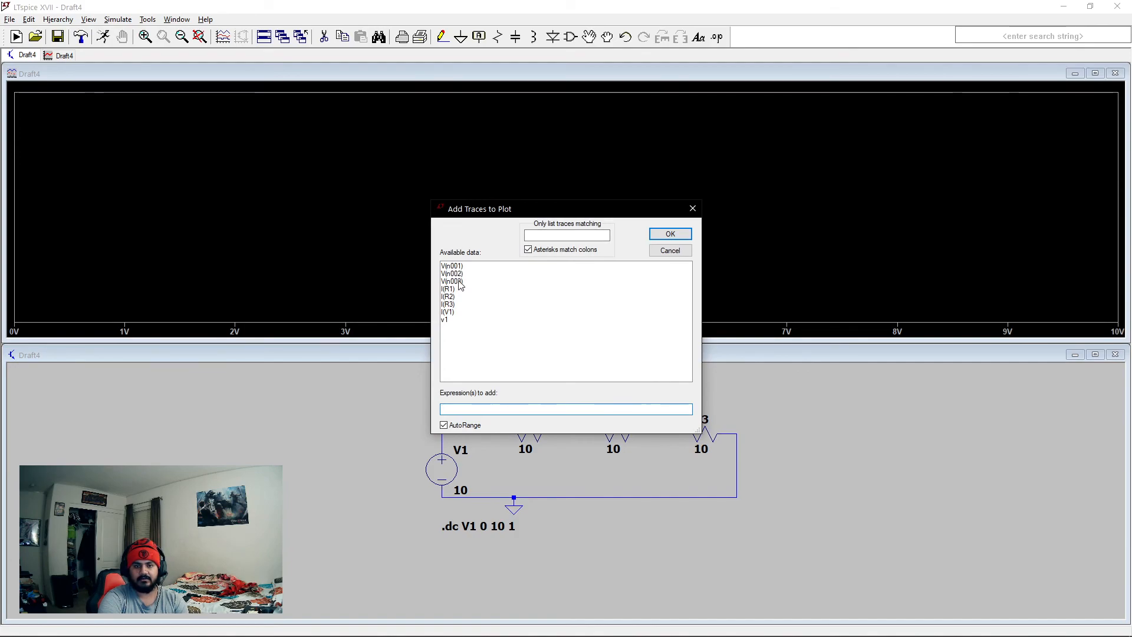
left_click(692, 208)
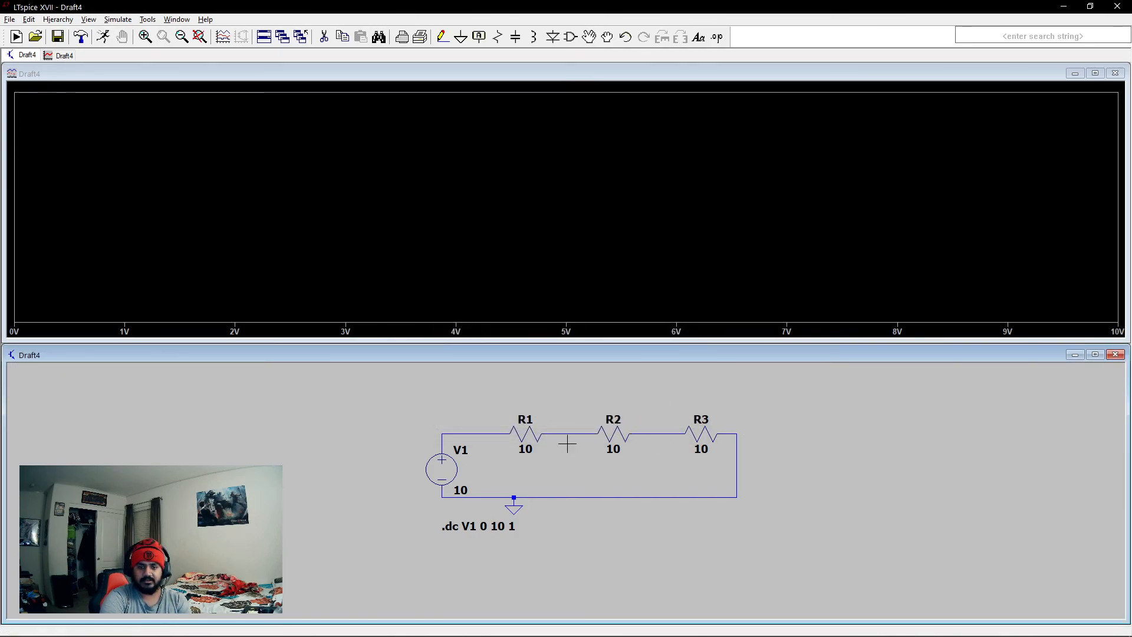
left_click(496, 433)
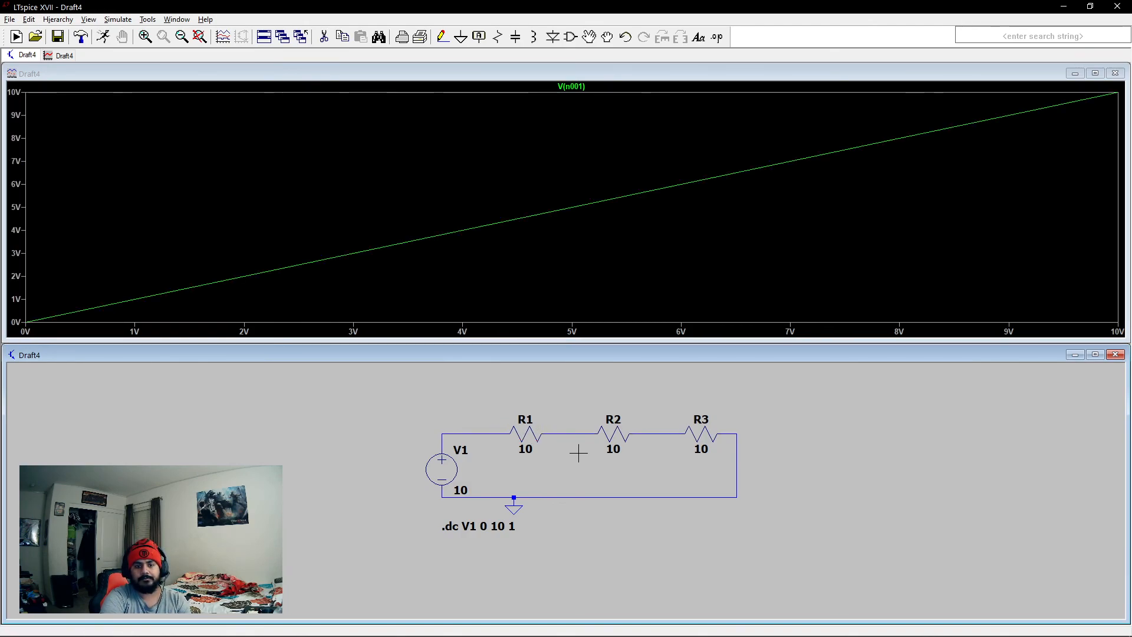
left_click(584, 433)
left_click(672, 432)
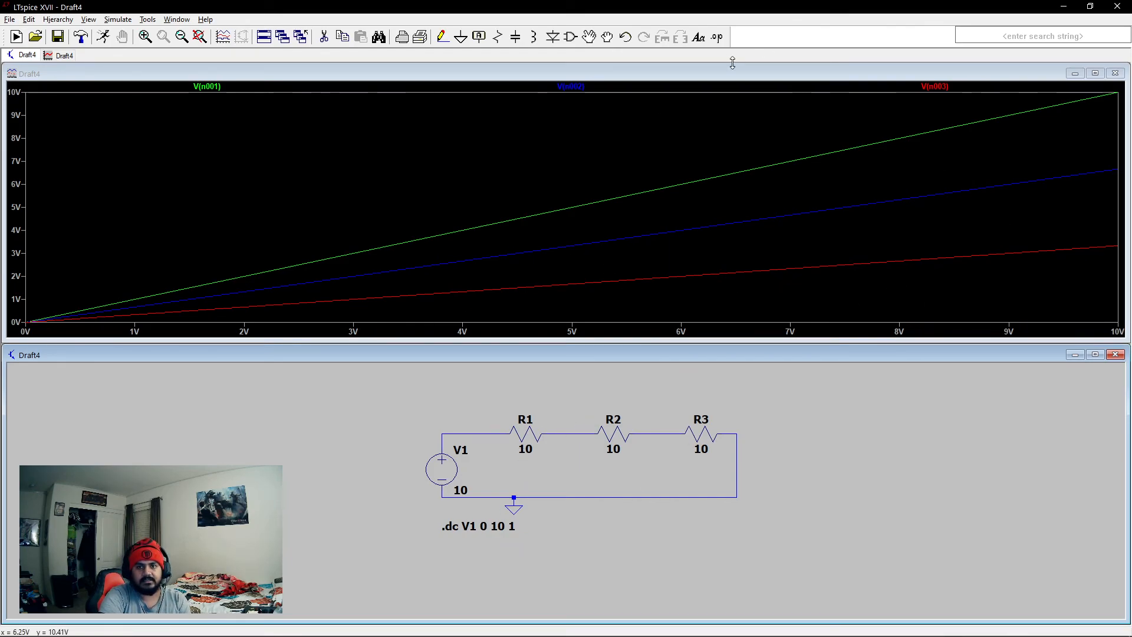
- Add the comment "Node 1" above the wire between V1 and R1, and "Node 2" above the wire between R1 and R2
left_click(698, 37)
type("Node 1")
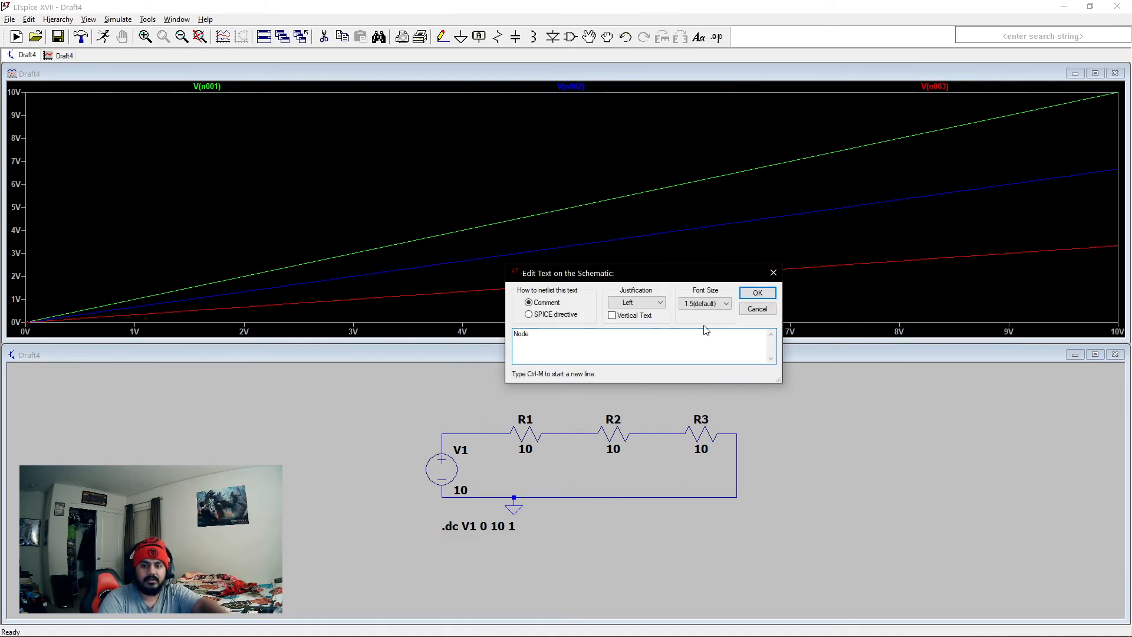
left_click(758, 293)
left_click(446, 418)
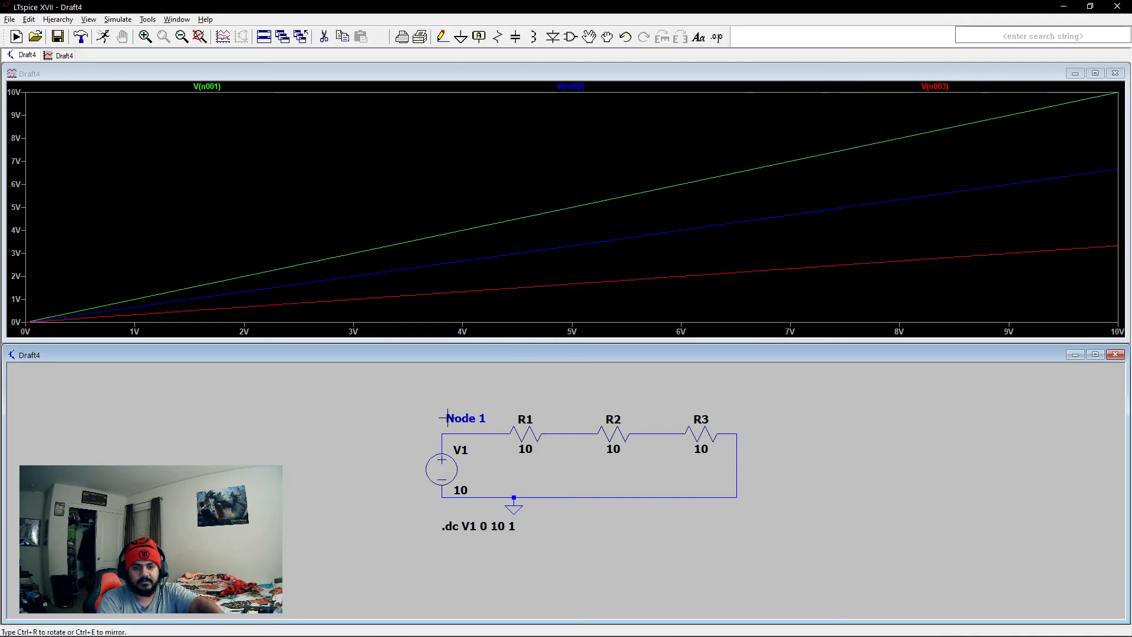
left_click(698, 37)
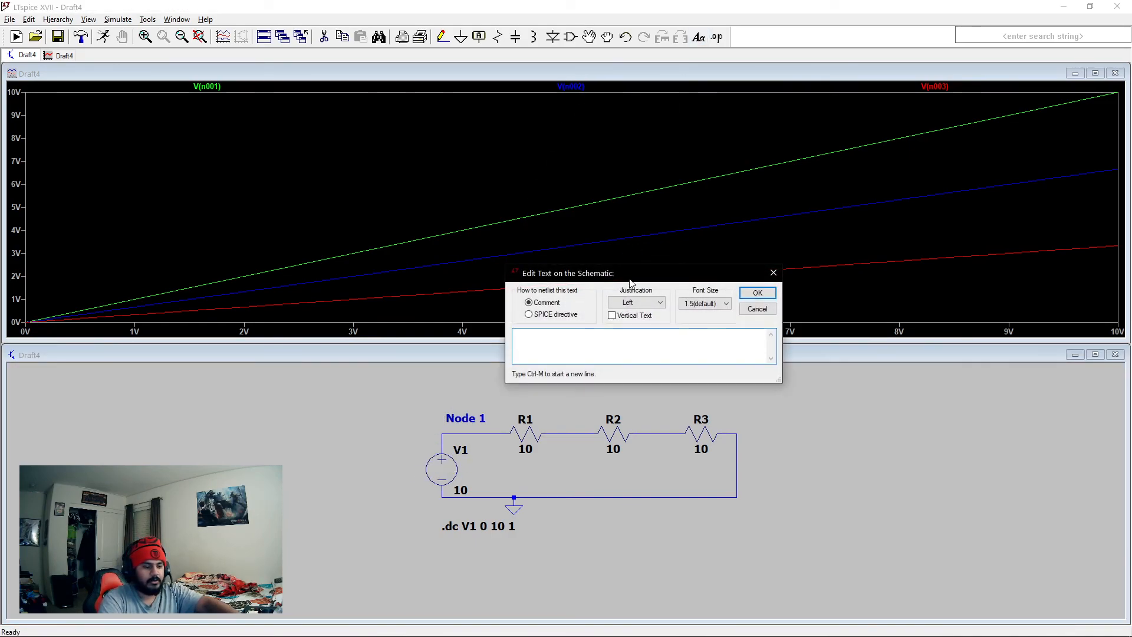
type("Node 2")
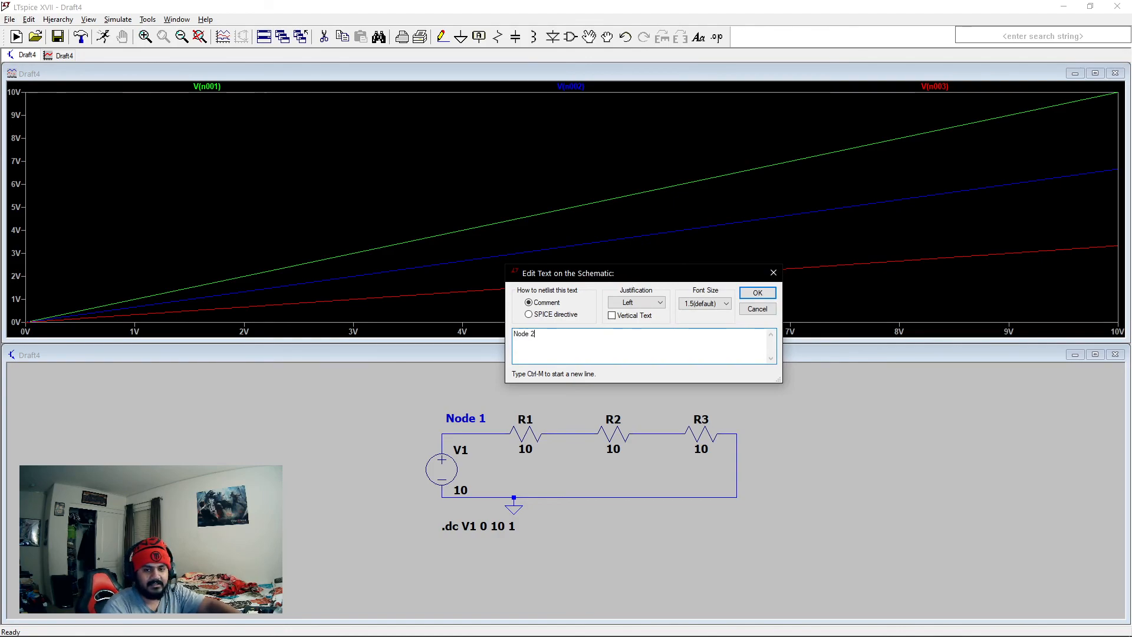
left_click(758, 293)
left_click(551, 418)
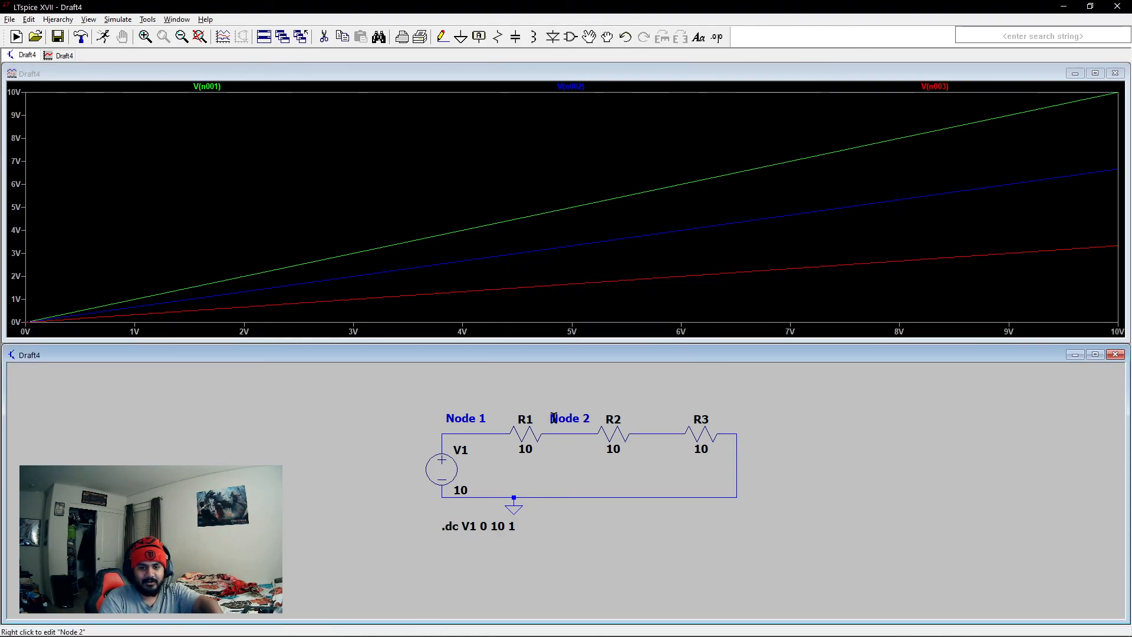
- Add the comment "'Node 3" above the wire between R2 and R3, and "Node GND" beside the ground symbol
left_click(698, 37)
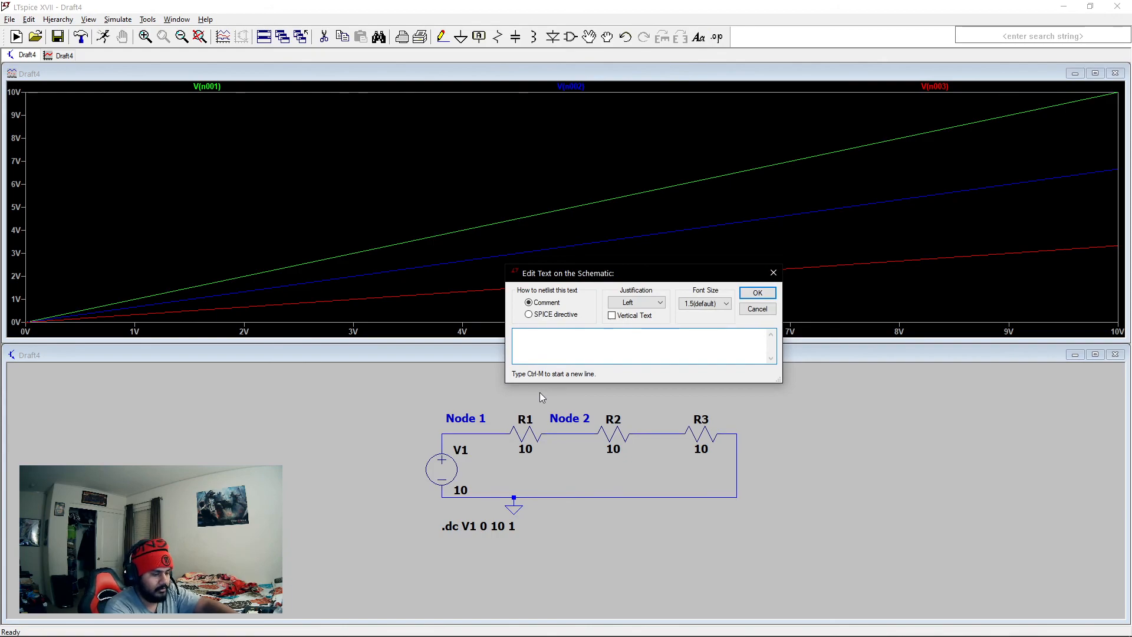
type("Node 3")
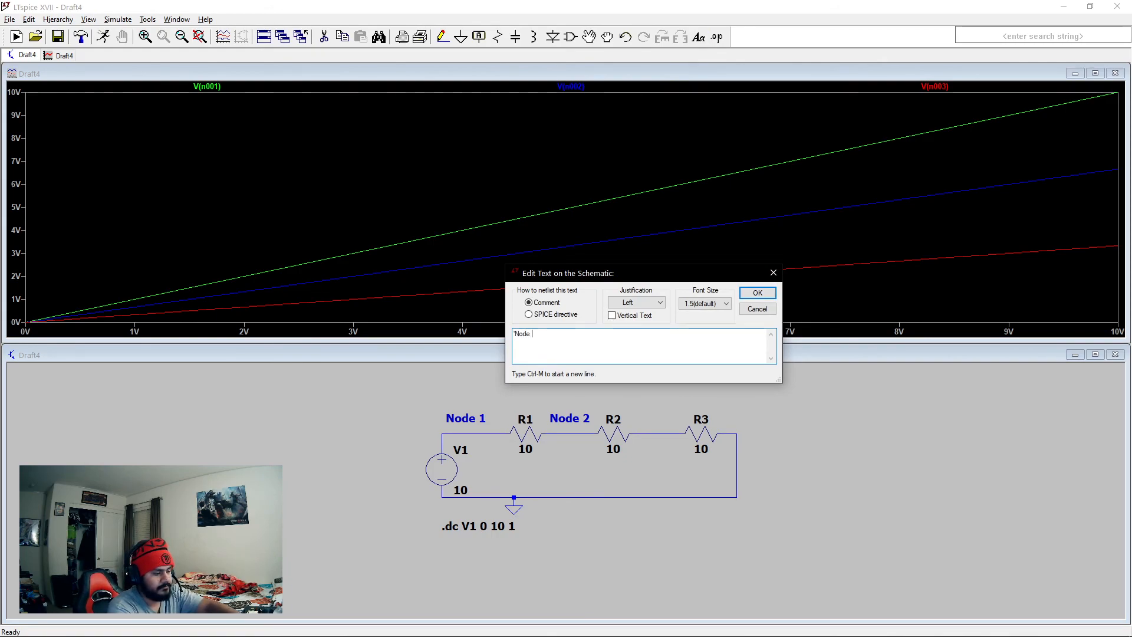
left_click(758, 292)
left_click(637, 418)
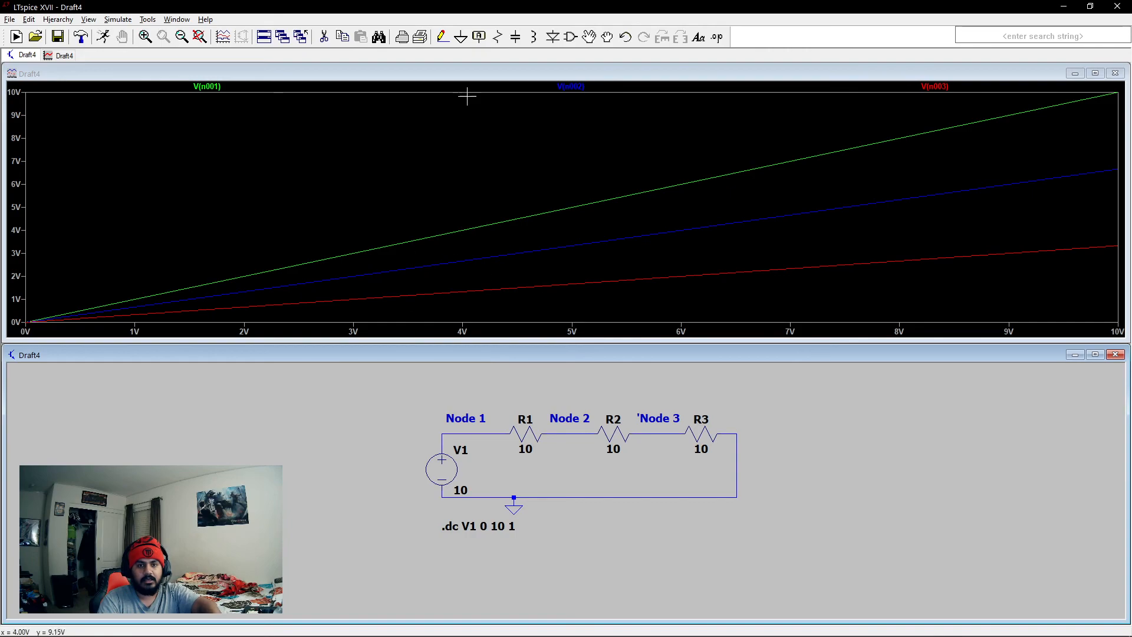
left_click(698, 36)
type("Node GND")
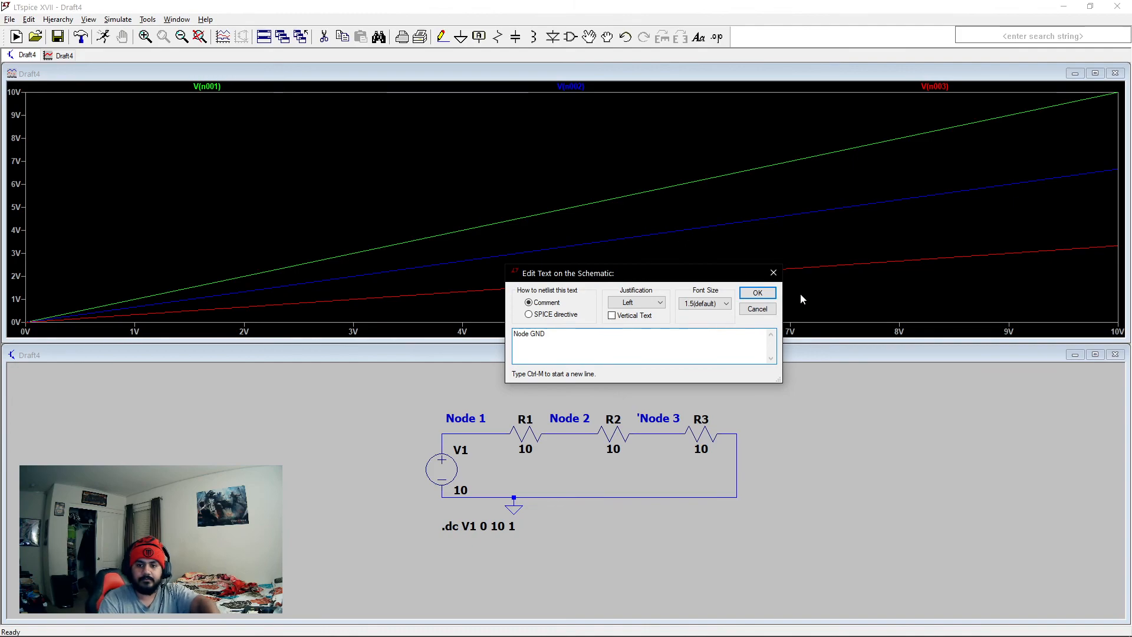
left_click(758, 293)
left_click(541, 514)
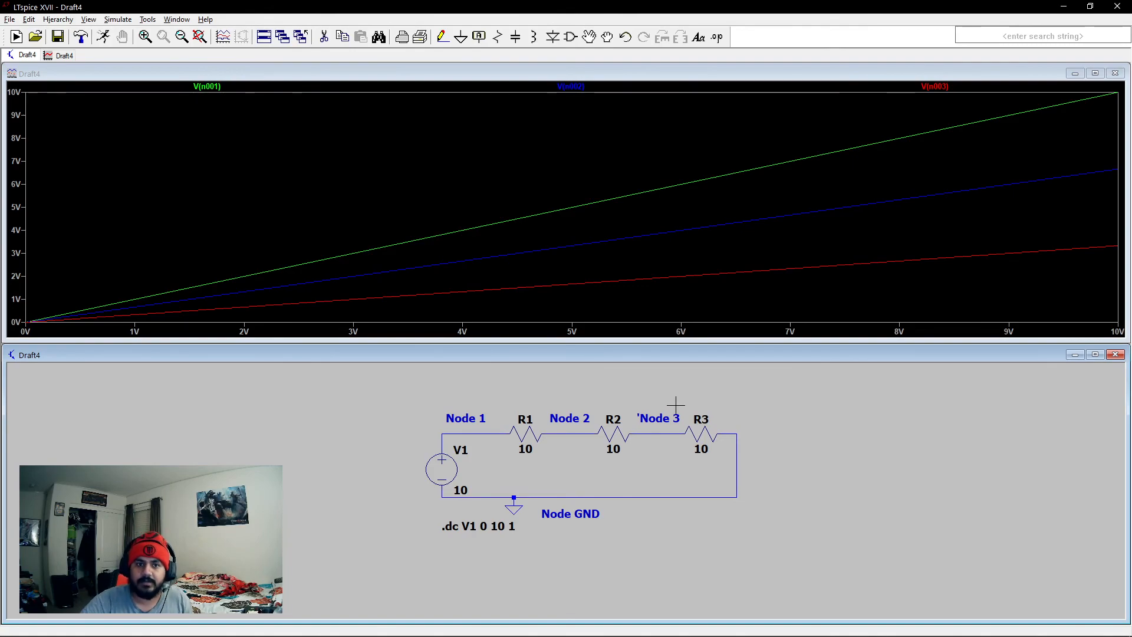
- Close the waveform plot and the Draft4 schematic
left_click(1115, 74)
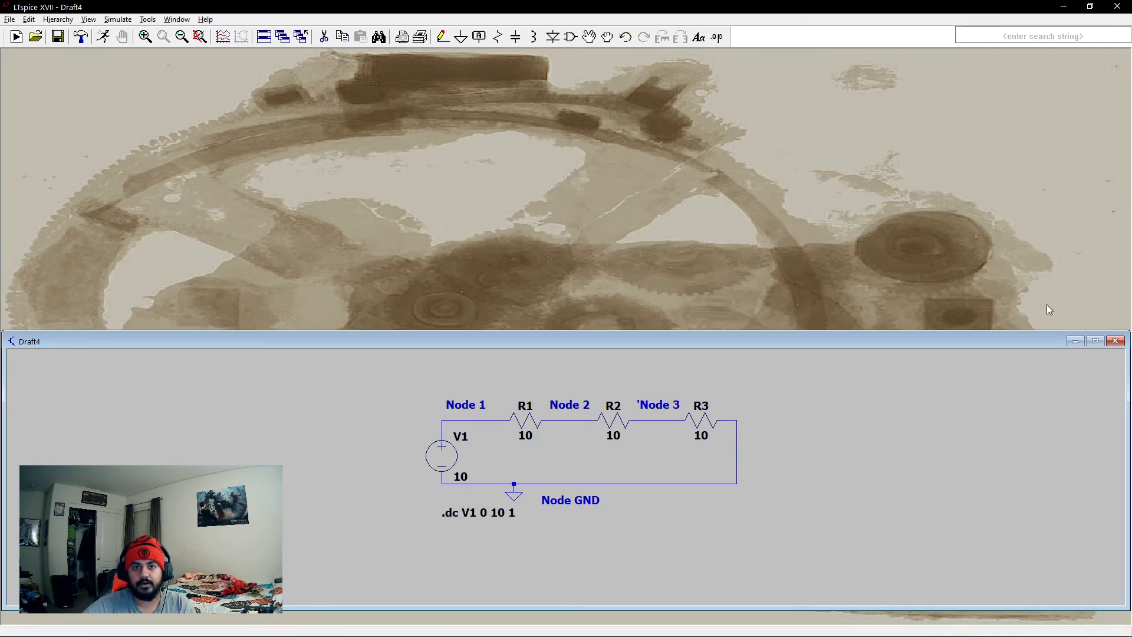
left_click(1114, 342)
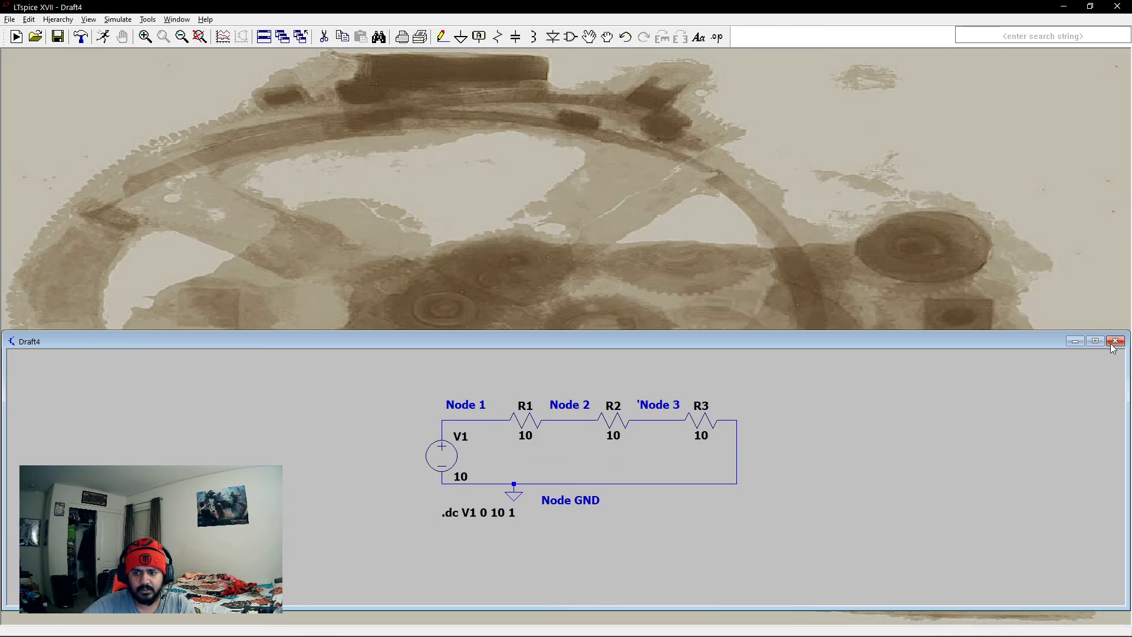
left_click(608, 349)
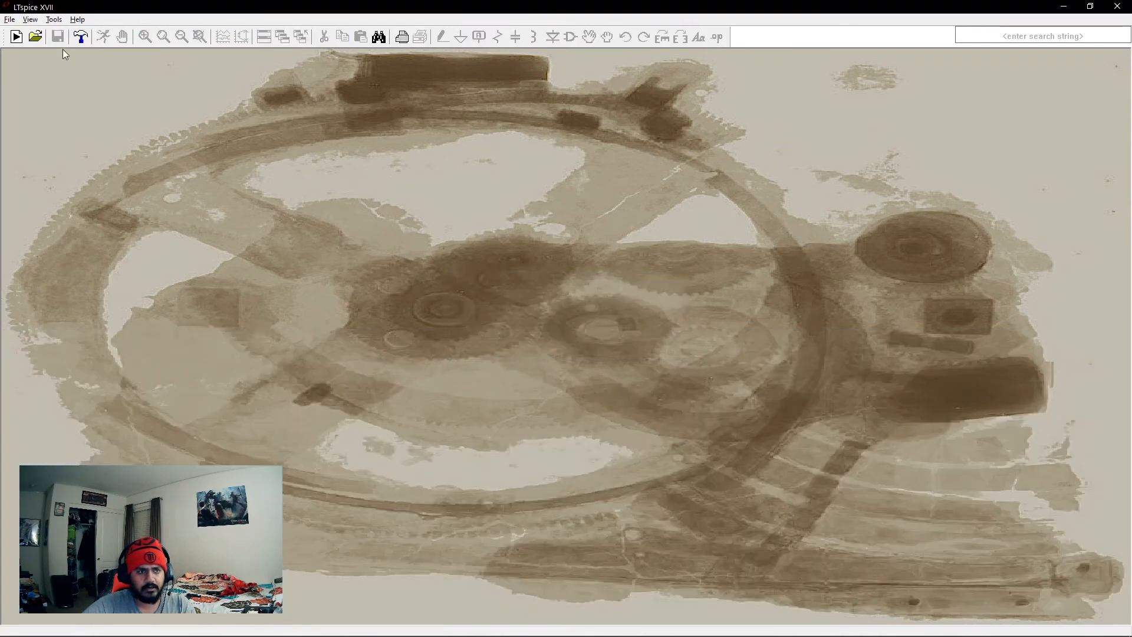
- Create a new schematic and place a voltage source component on it
left_click(16, 36)
right_click(413, 192)
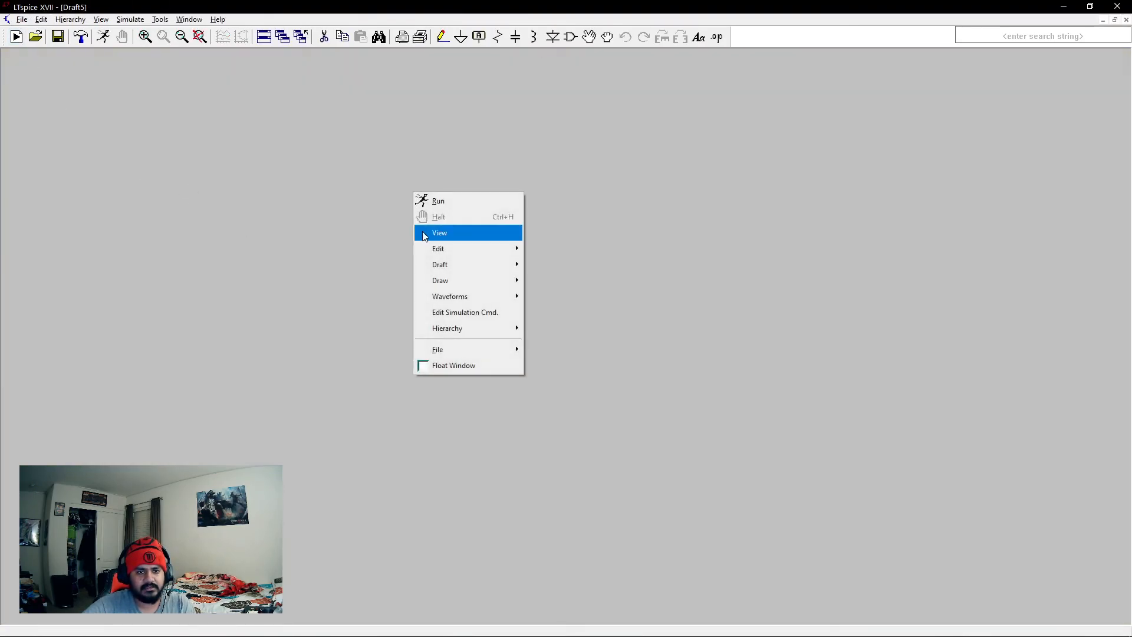
mouse_move(493, 270)
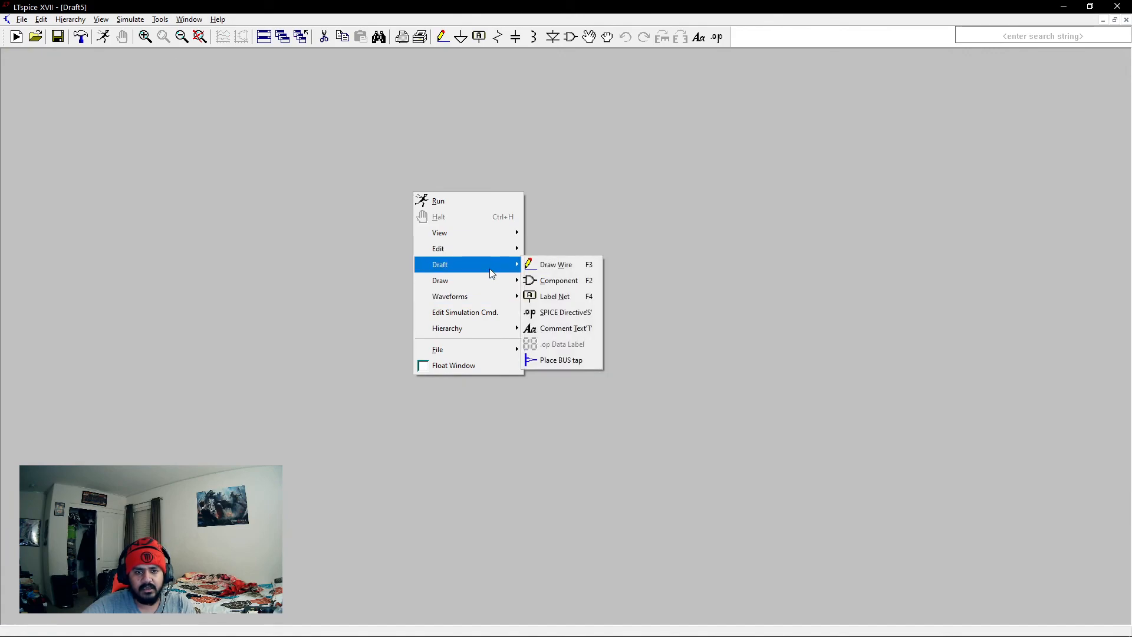
left_click(564, 285)
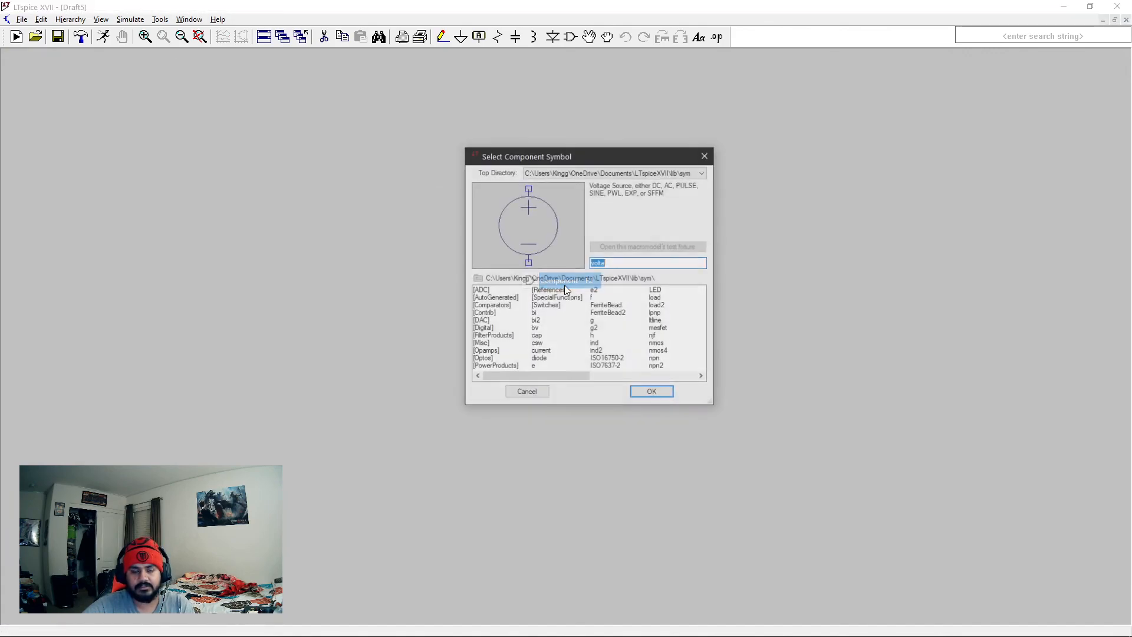
left_click(658, 395)
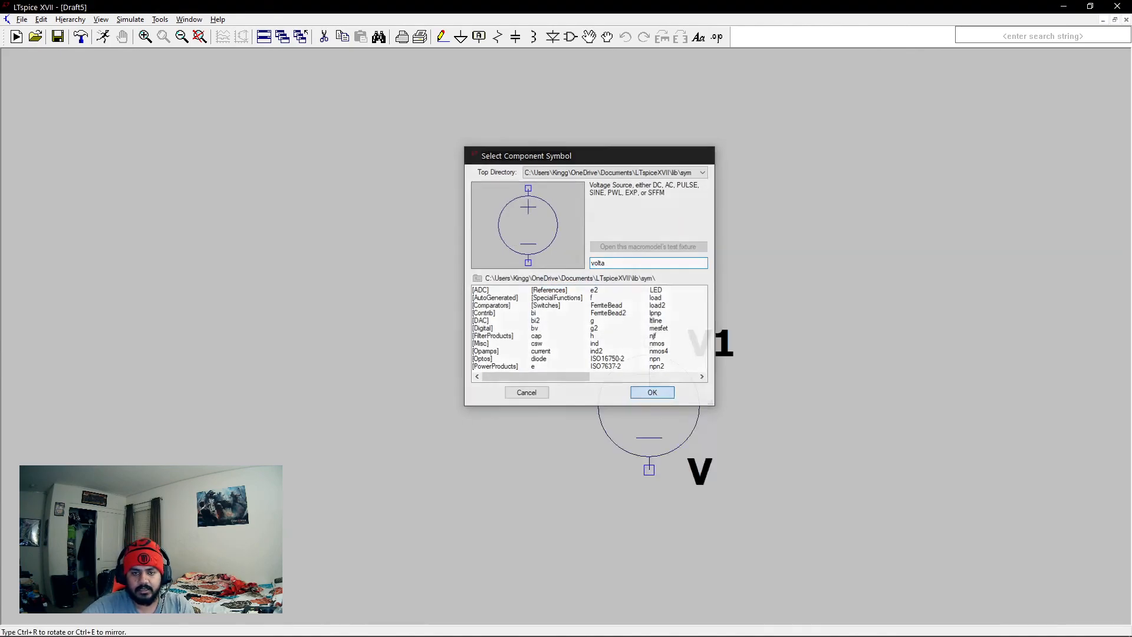
left_click(240, 218)
key("Escape")
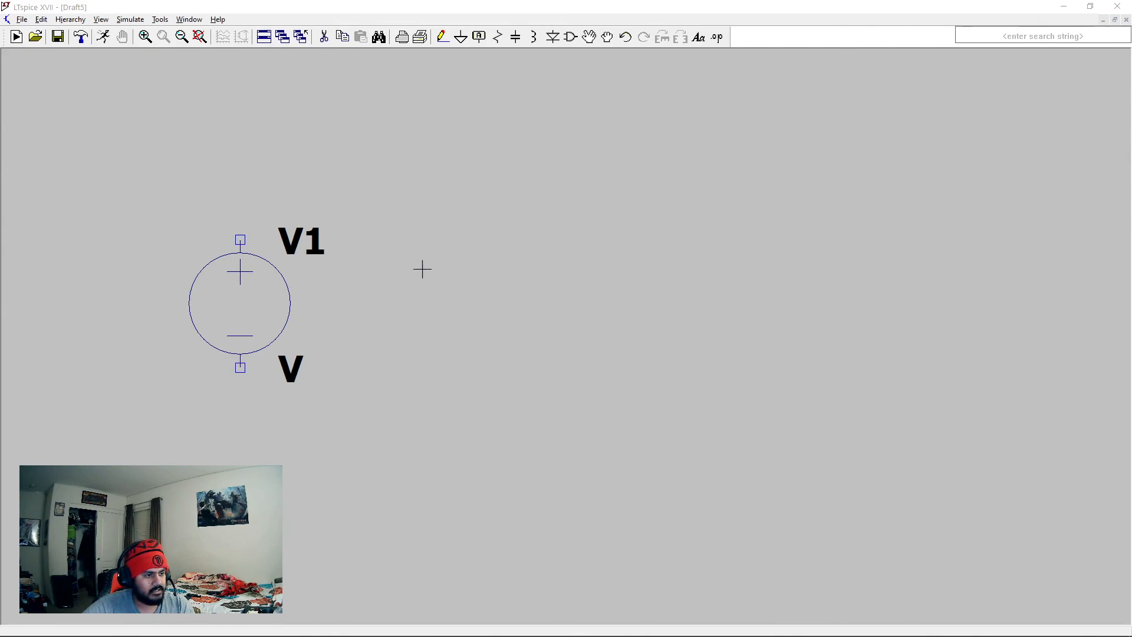
- Place three horizontal resistors R1, R2 and R3 in a row above and to the right of V1
left_click(498, 37)
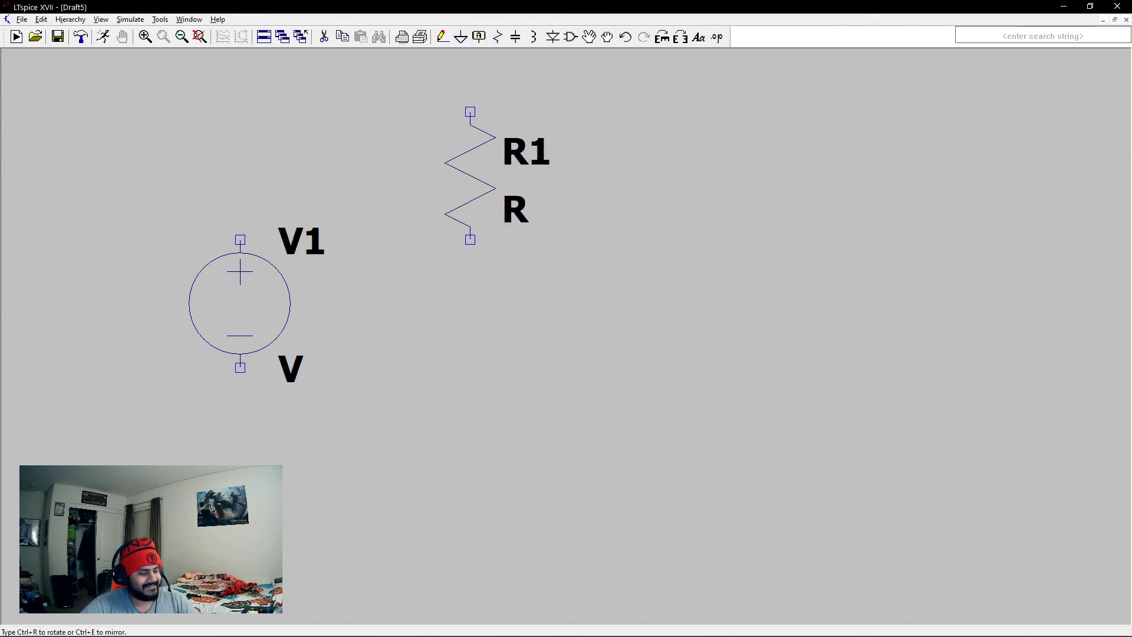
key("ctrl+r")
left_click(482, 188)
left_click(713, 188)
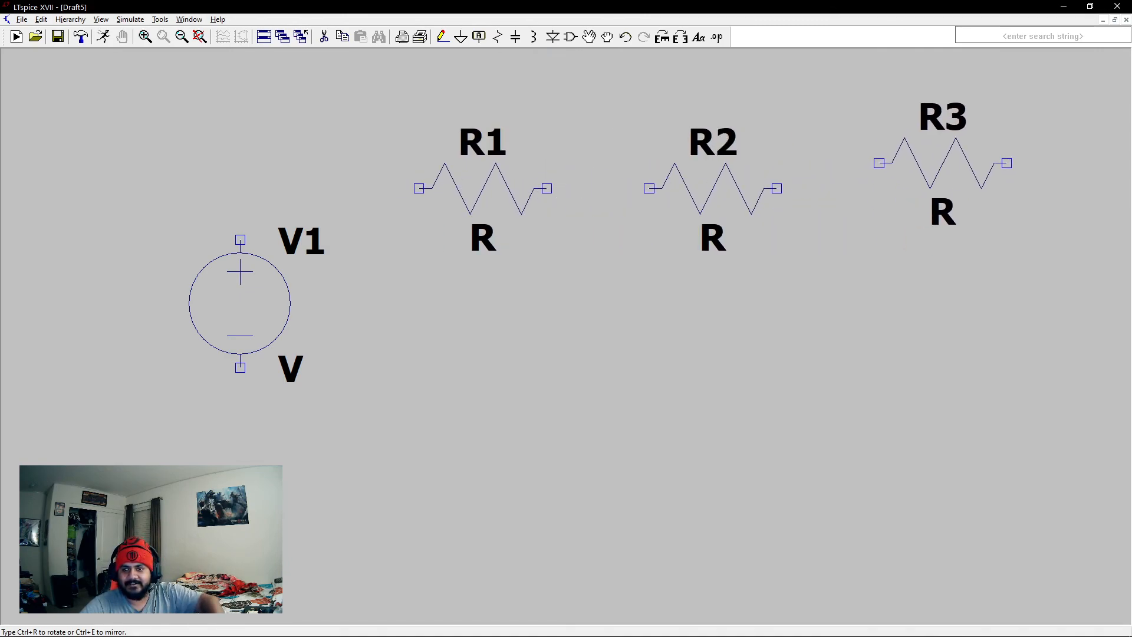
left_click(943, 188)
right_click(705, 361)
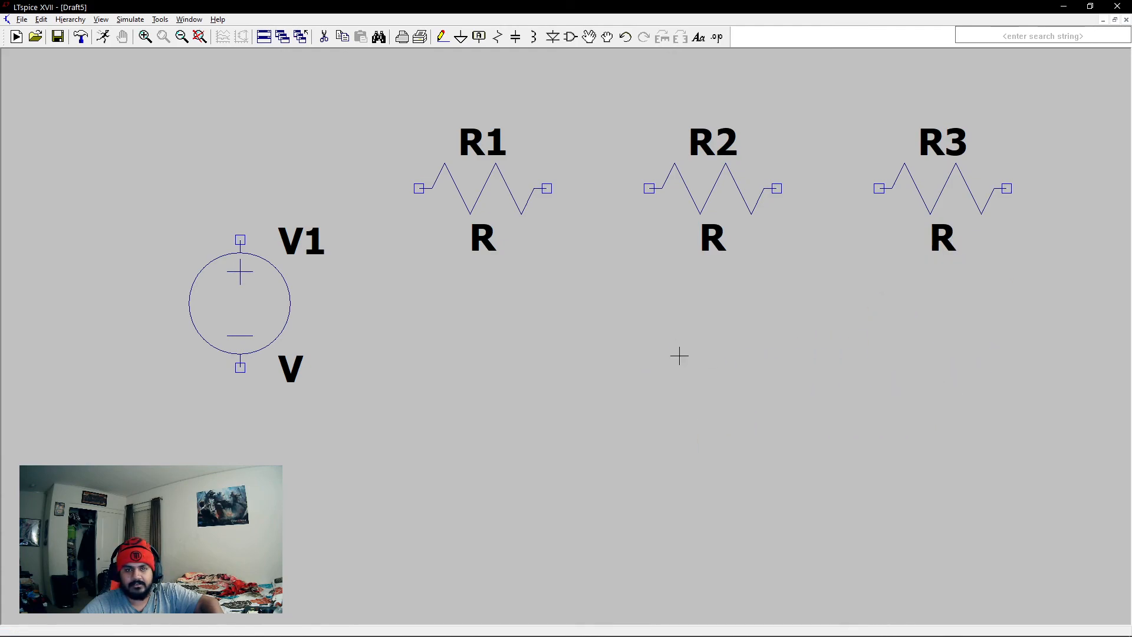
- Wire V1's positive terminal to R1, and connect R1 to R2 and R2 to R3 in series
left_click(442, 36)
left_click(240, 239)
left_click(240, 188)
left_click(419, 188)
left_click(547, 188)
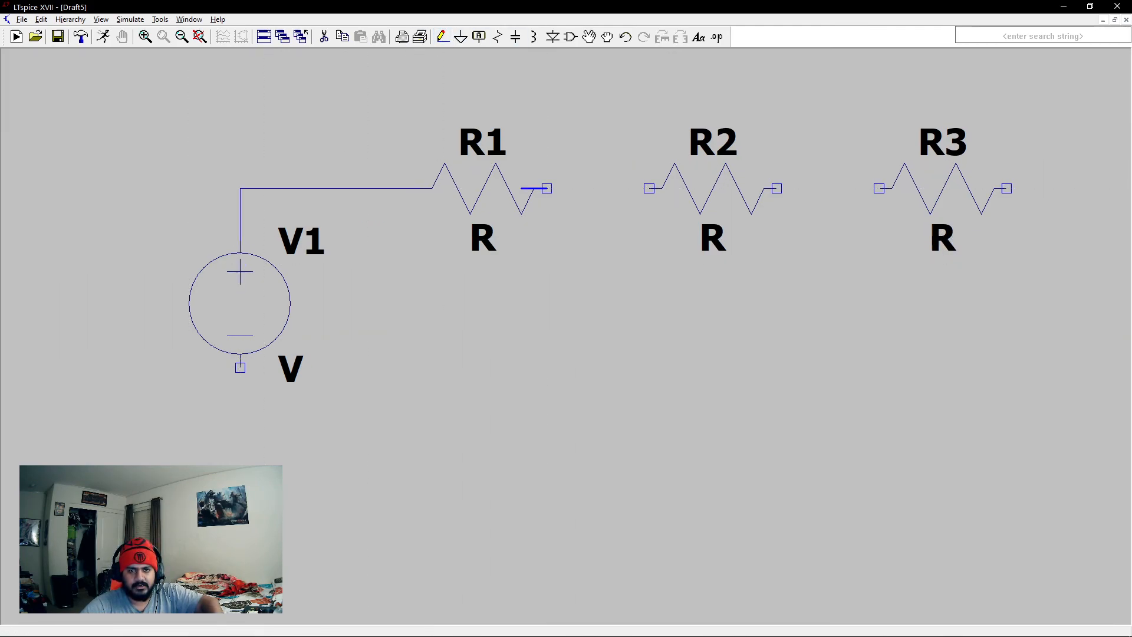
left_click(650, 188)
left_click(777, 188)
left_click(879, 188)
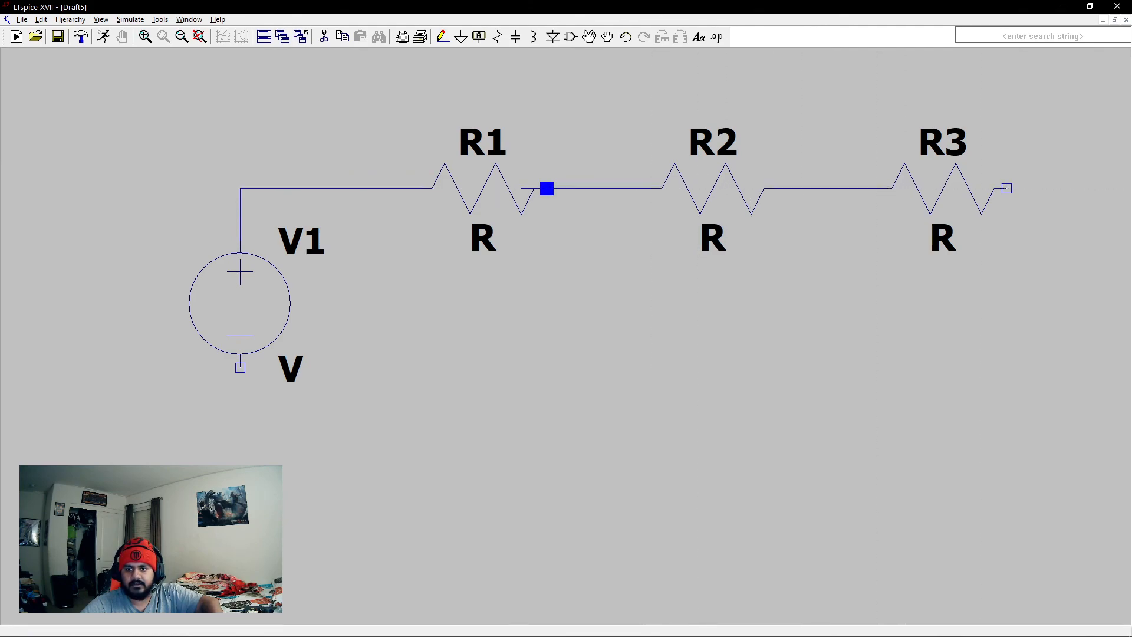
- Wire R3's free end back to V1's negative terminal and delete the stray wire stub at that terminal
left_click(1007, 188)
left_click(1006, 366)
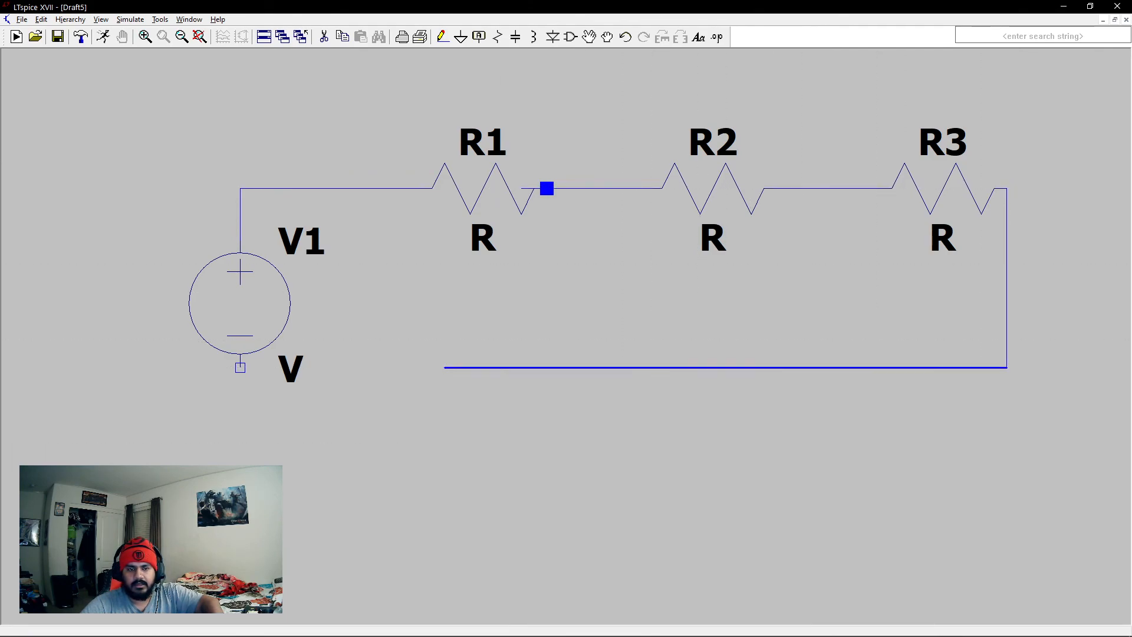
left_click(240, 368)
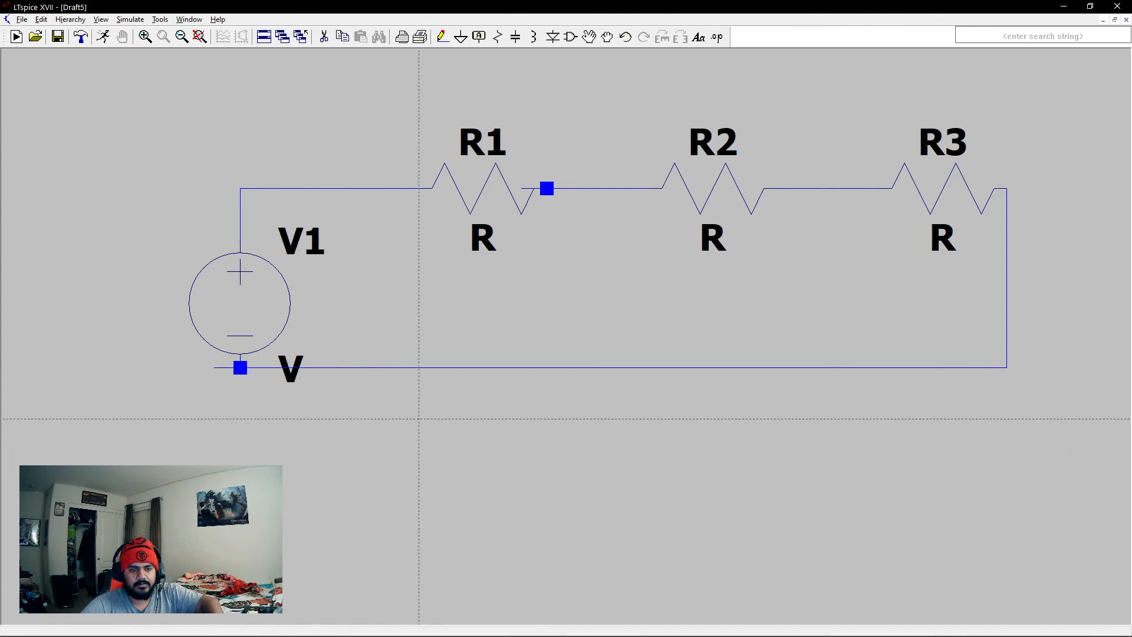
left_click(324, 36)
left_click(220, 421)
- Place a ground symbol below the circuit and wire it to the lower return wire
left_click(461, 37)
left_click(419, 444)
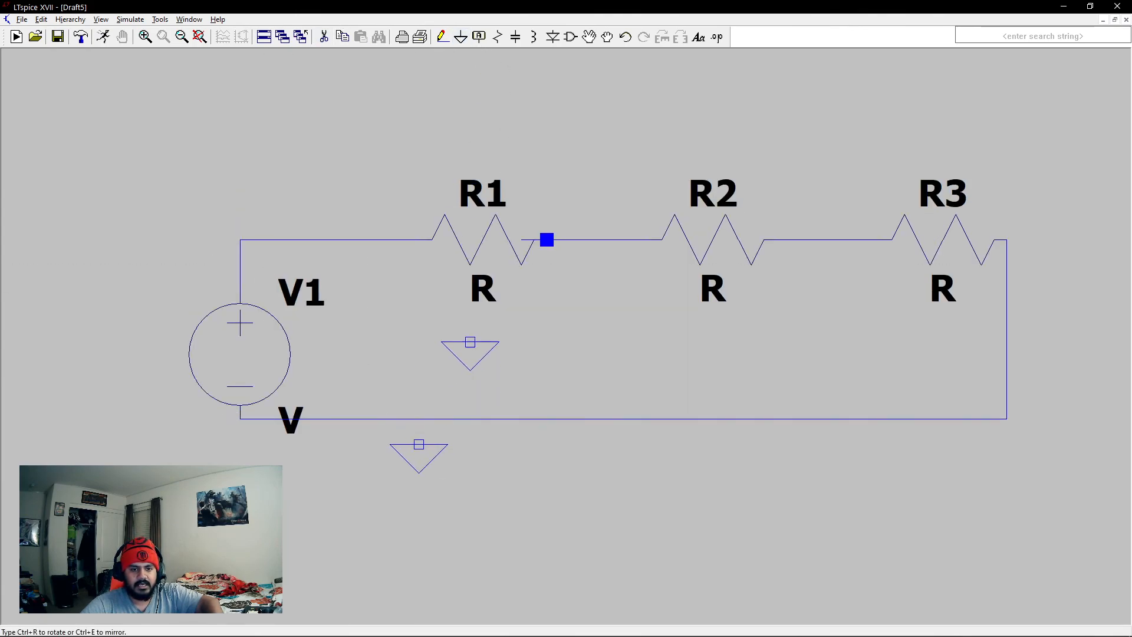
left_click(443, 37)
left_click(419, 444)
left_click(419, 420)
key("Escape")
- Set the resistance of R1, R2 and R3 to 10 ohms each
right_click(498, 236)
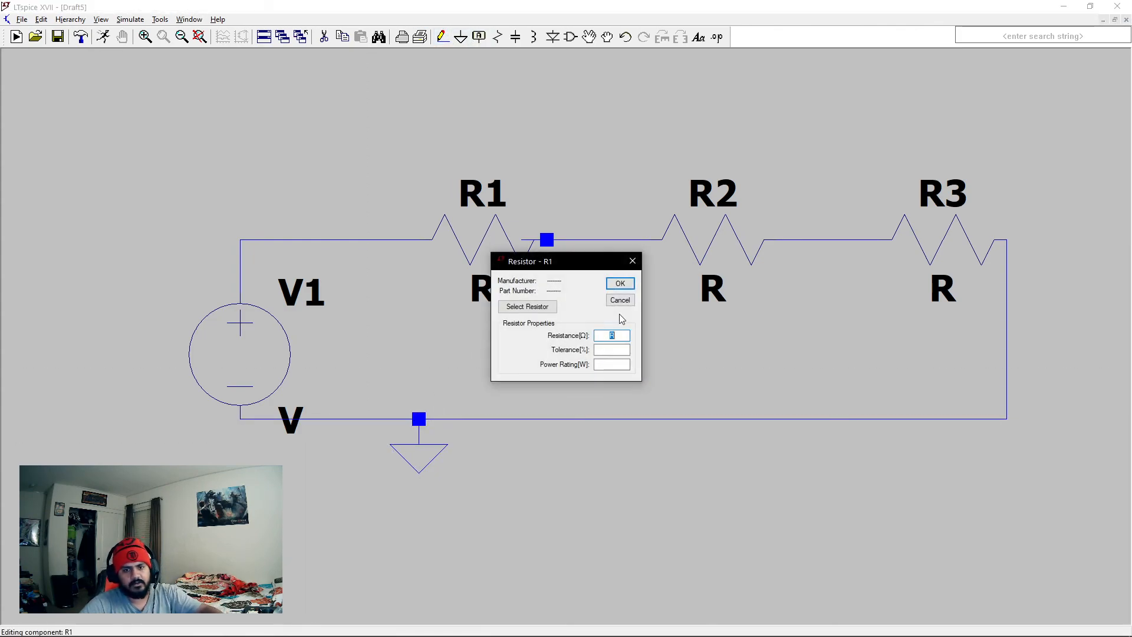
type("10")
left_click(620, 284)
right_click(723, 287)
type("10")
left_click(619, 283)
right_click(910, 253)
type("10")
left_click(619, 284)
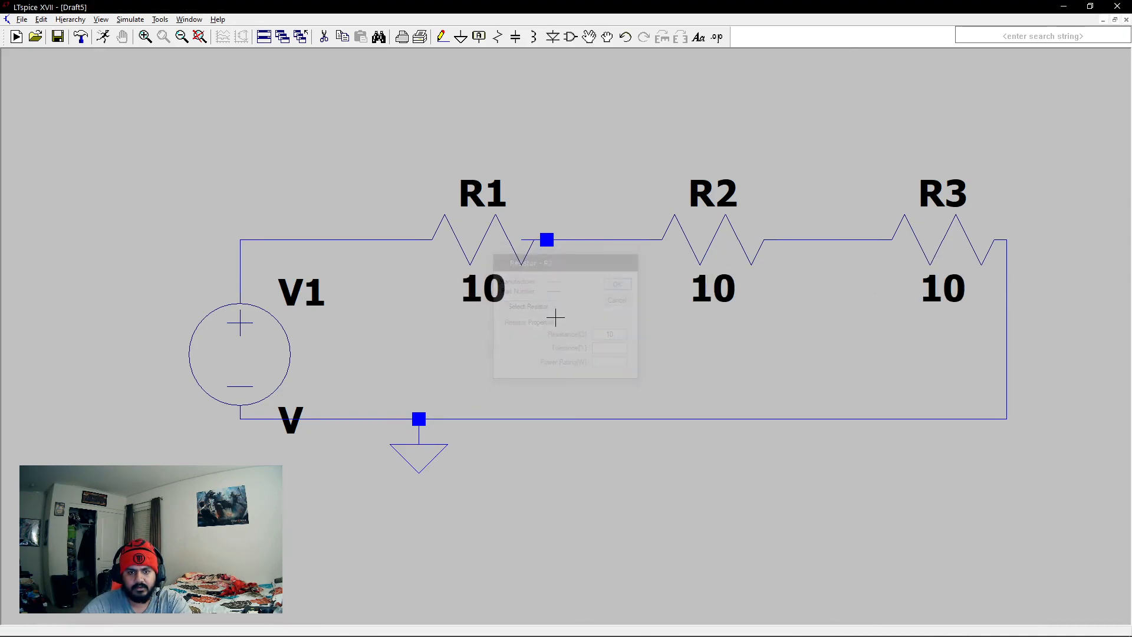
- Define V1 as a SINE source with 0 V DC offset, 10 V amplitude and a 2K Hz frequency
right_click(247, 351)
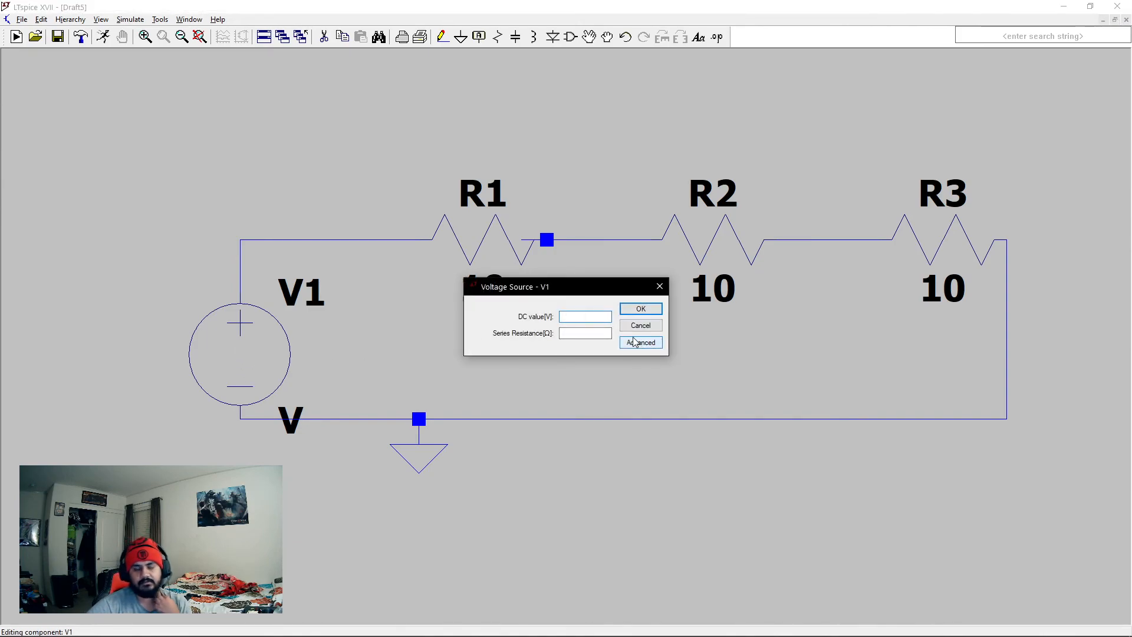
left_click(637, 344)
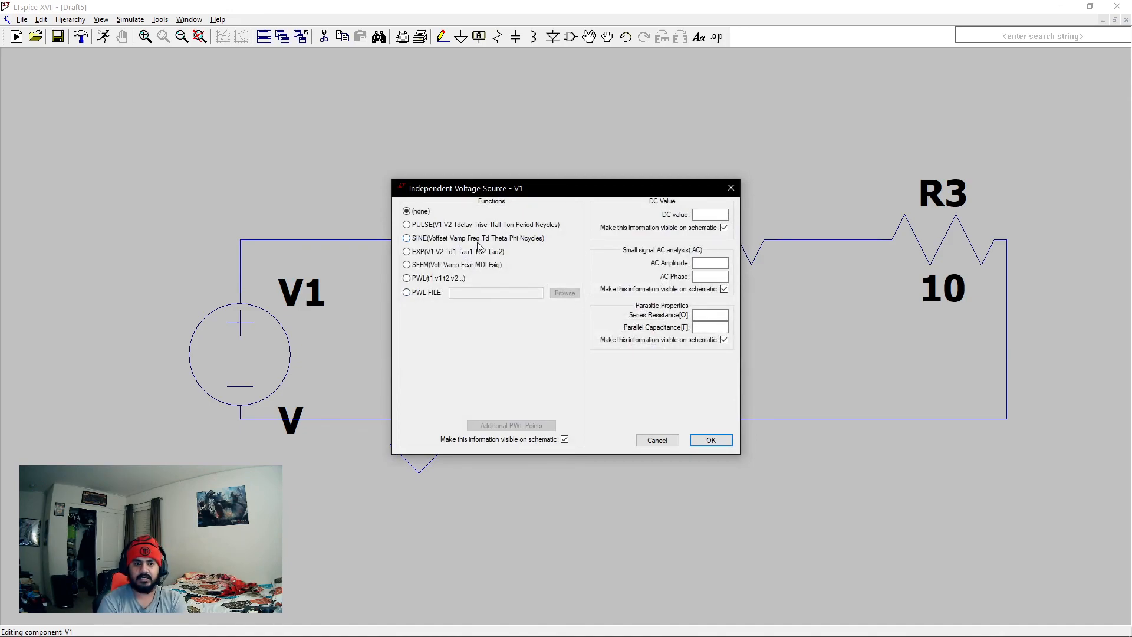
left_click(407, 238)
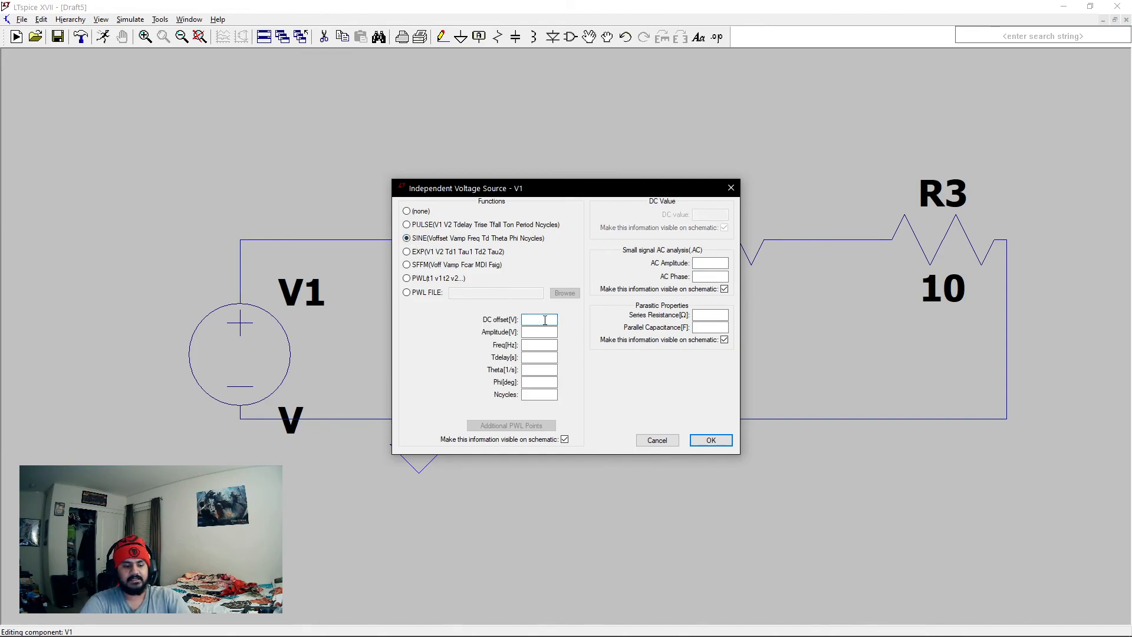
type("0")
left_click(555, 332)
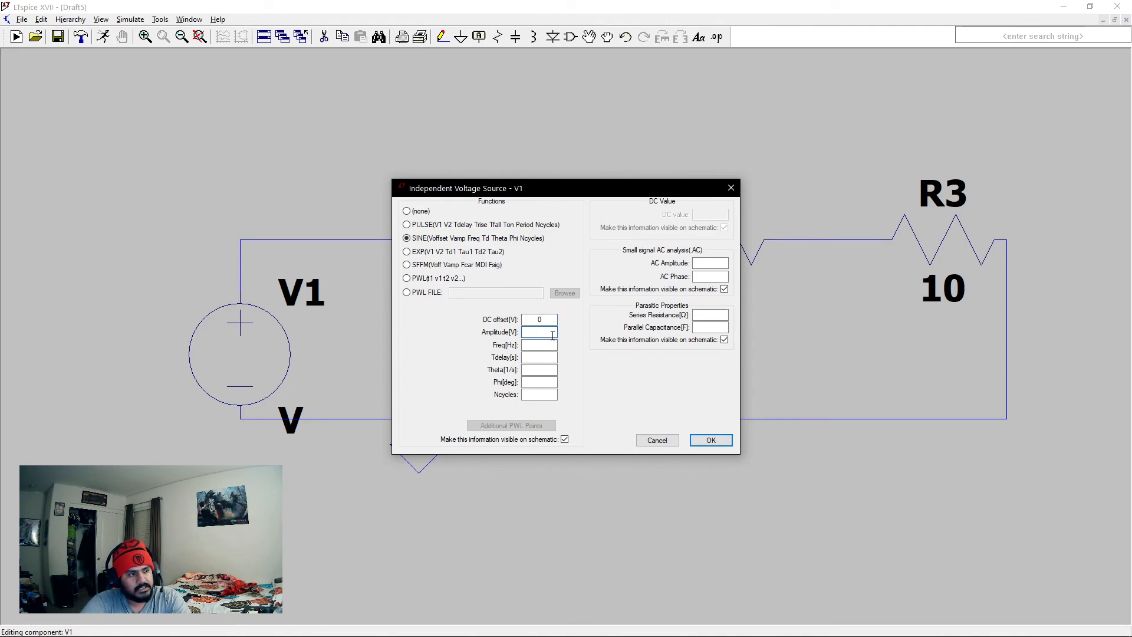
type("10")
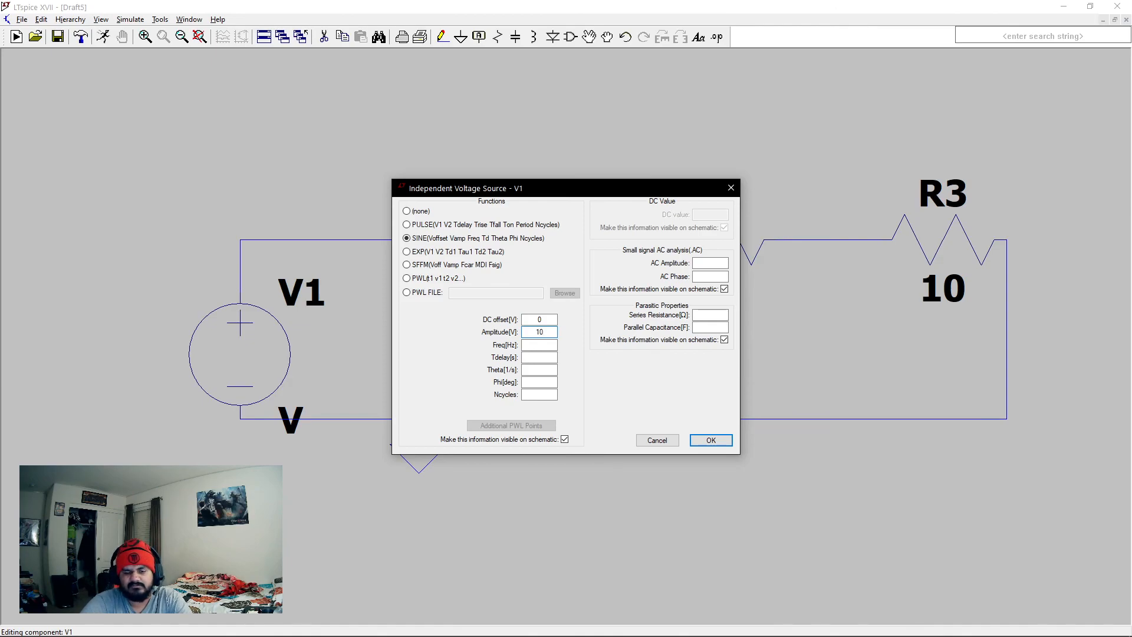
left_click(549, 344)
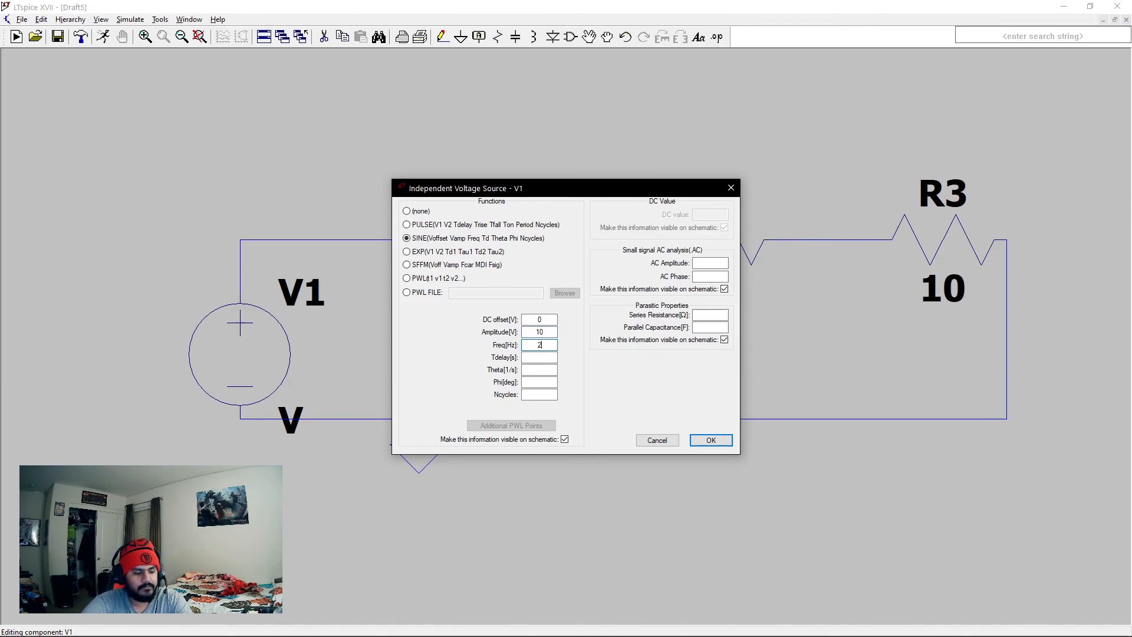
type("2K")
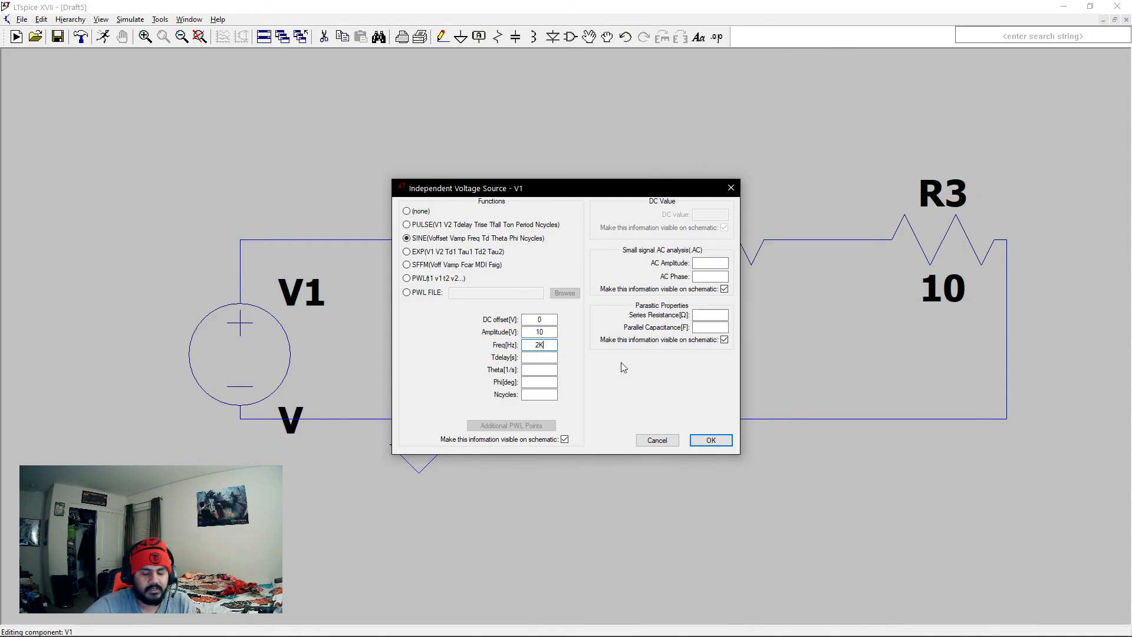
left_click(711, 440)
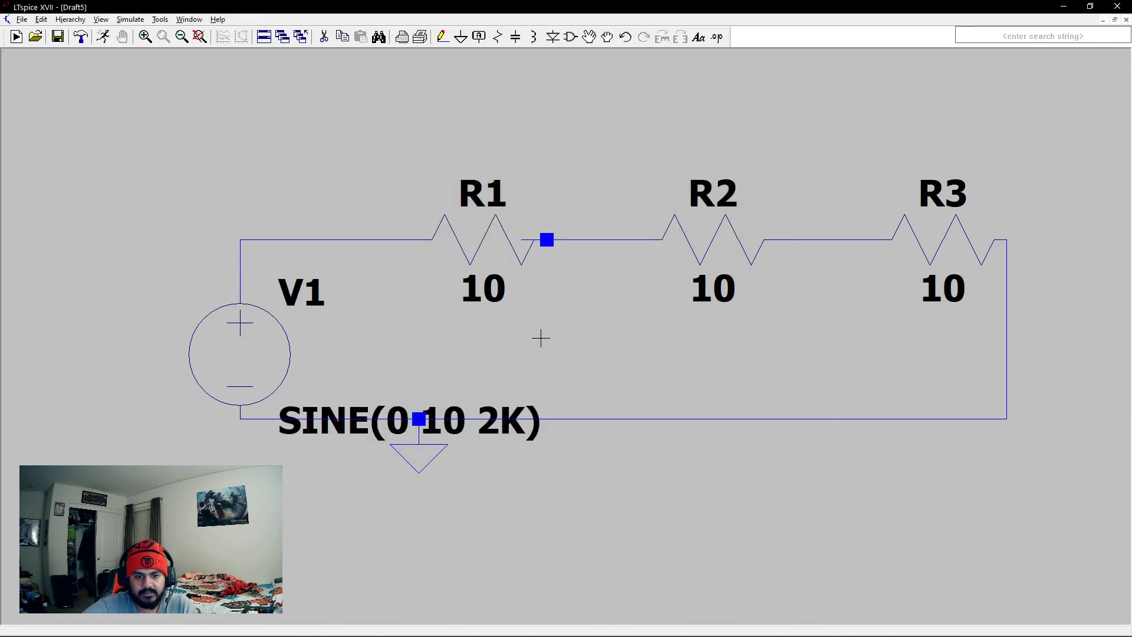
- Add the SPICE directive .tran 1u 3m and place it below the circuit
left_click(717, 37)
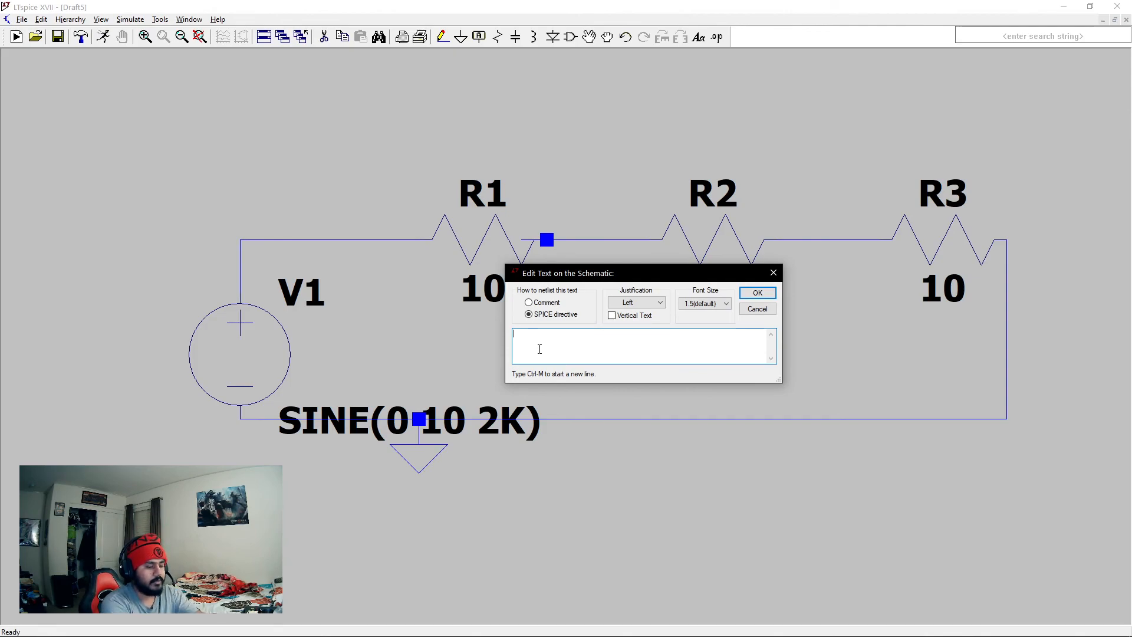
type(".tran 3m")
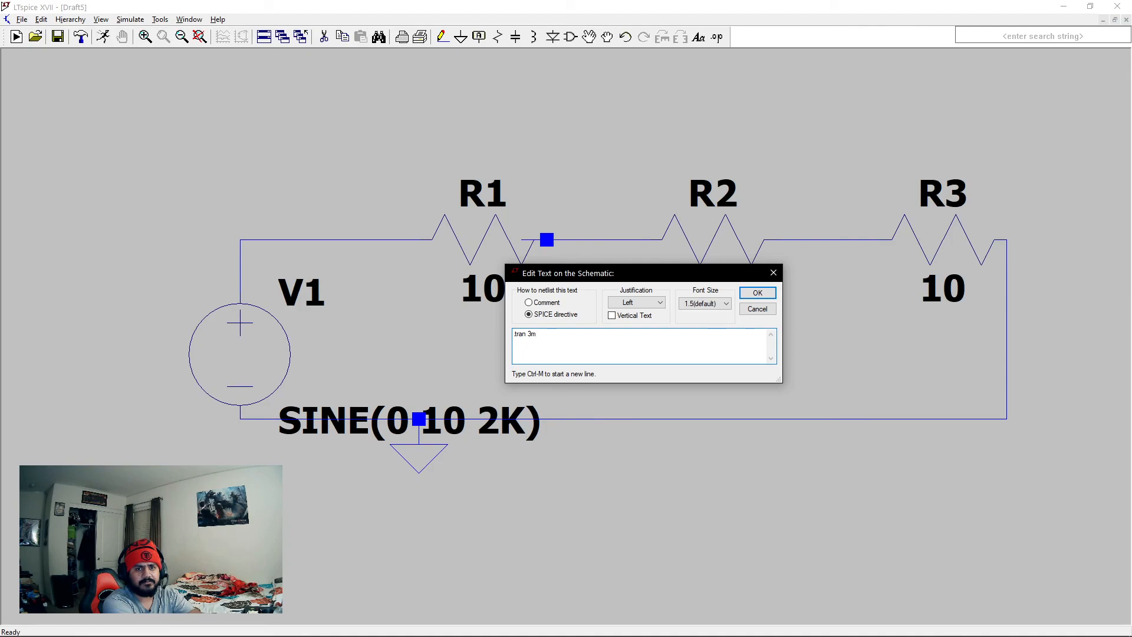
key("BackSpace")
key("BackSpace")
type("1u")
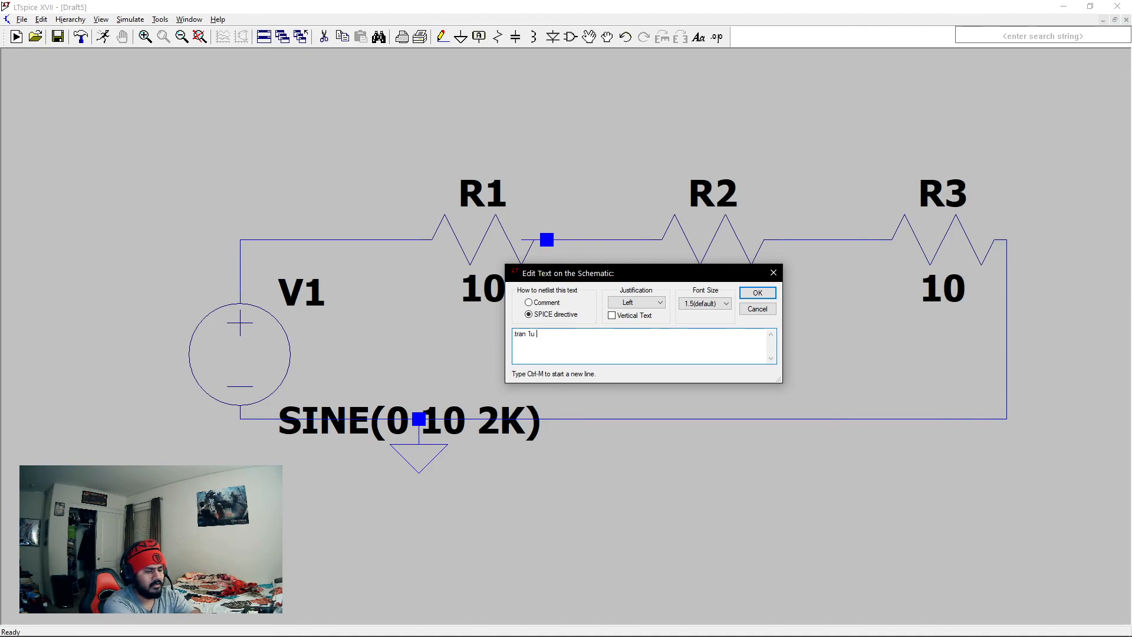
left_click(757, 293)
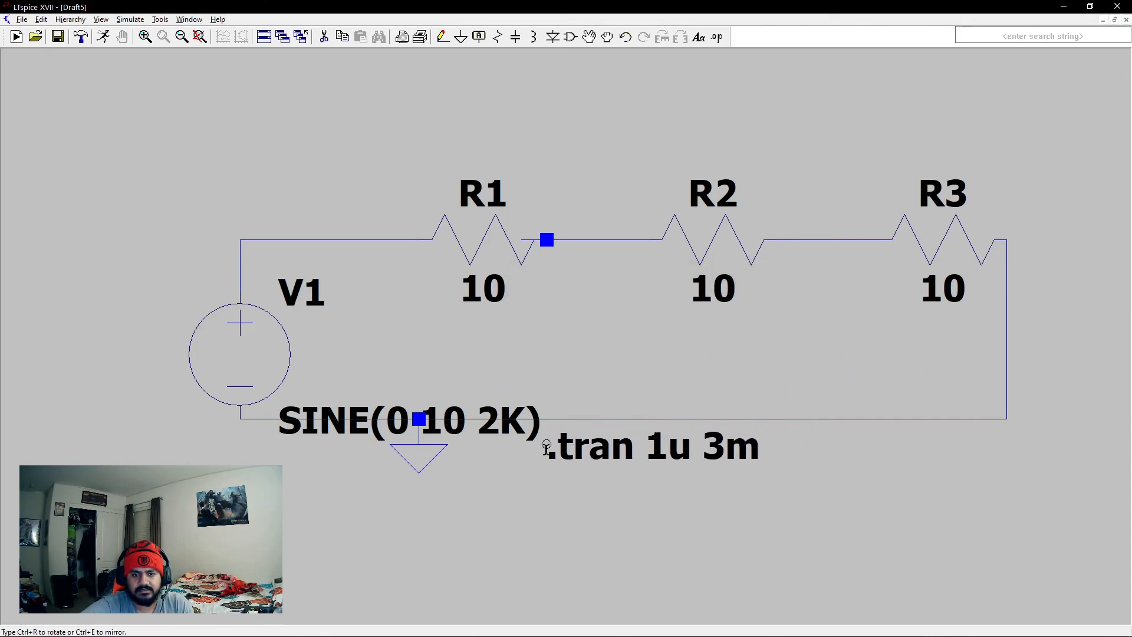
left_click(263, 510)
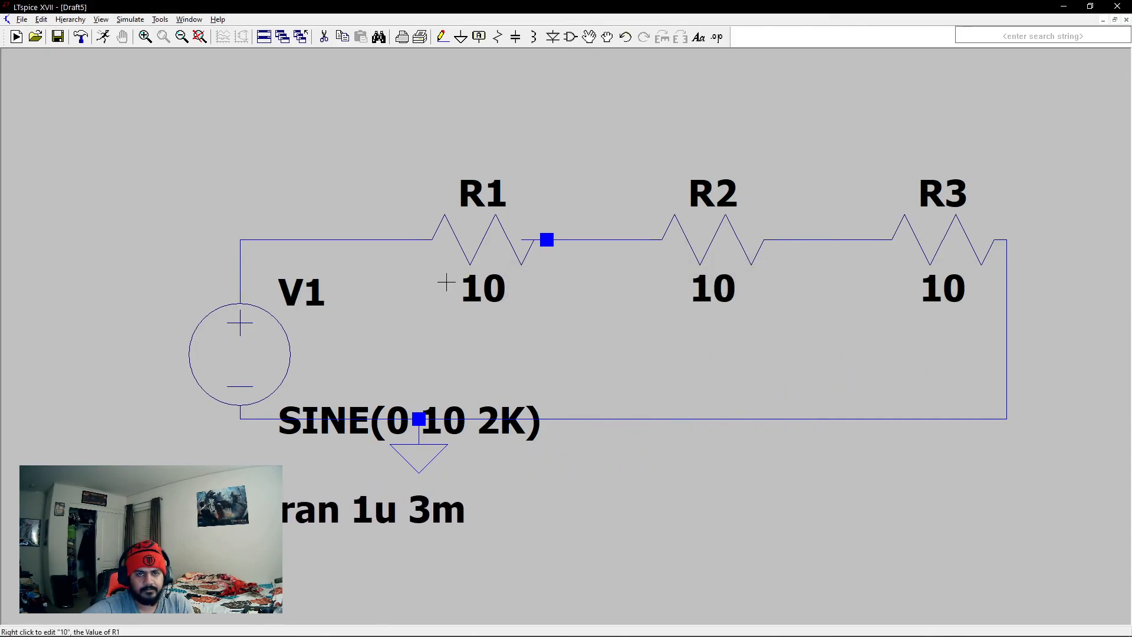
- Run the transient simulation, then close its waveform window and delete the stray wire stub between R1 and R2
left_click(104, 38)
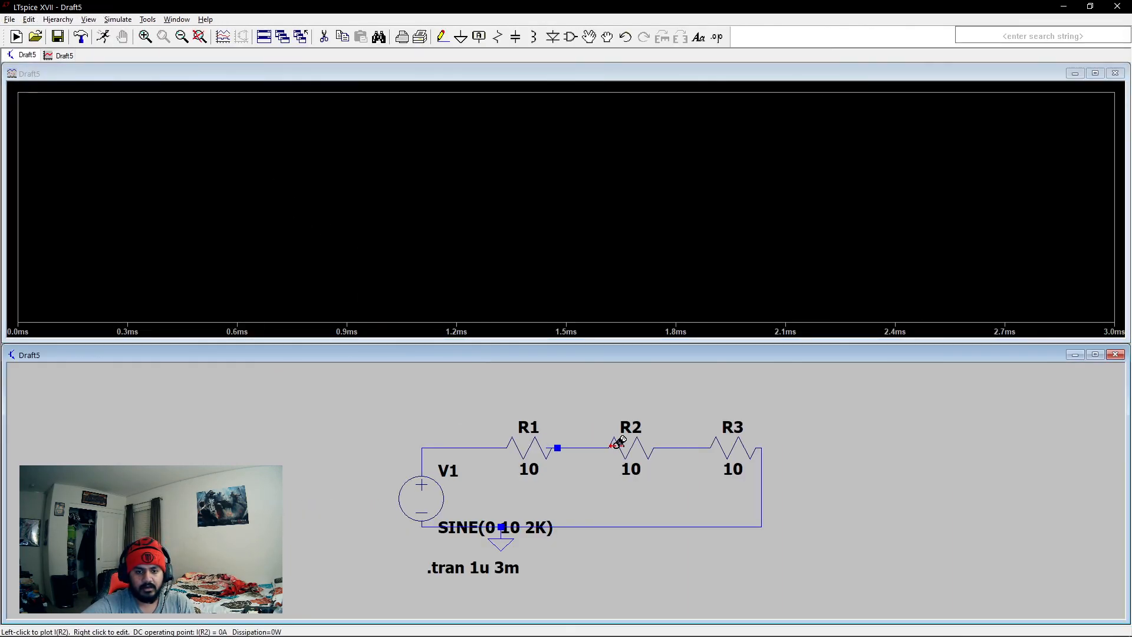
right_click(553, 469)
left_click(442, 403)
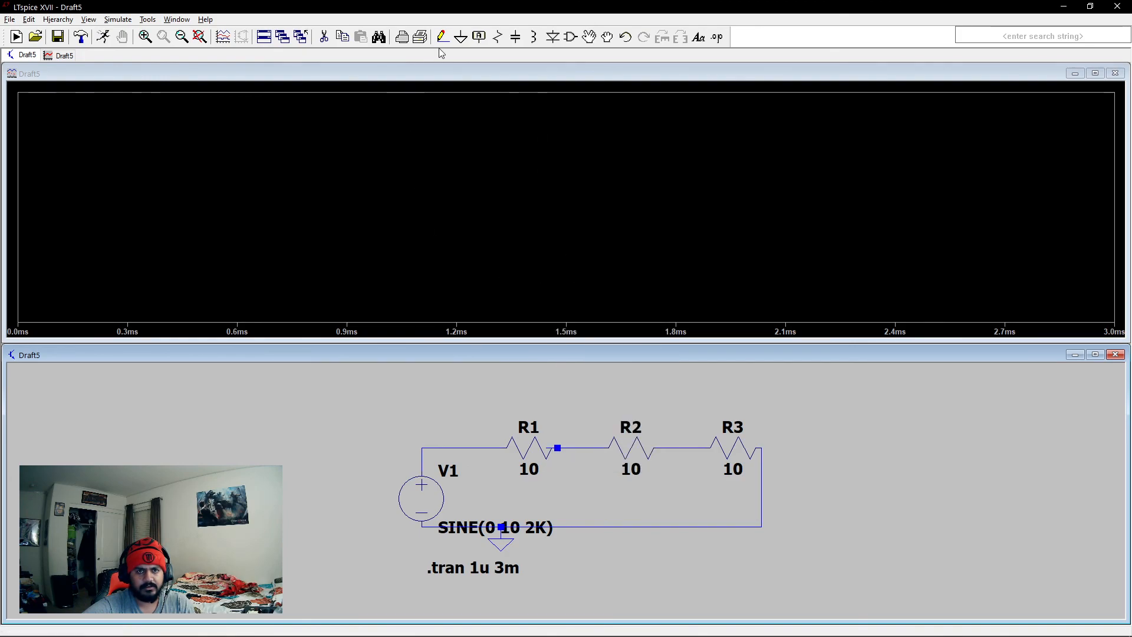
left_click(1117, 75)
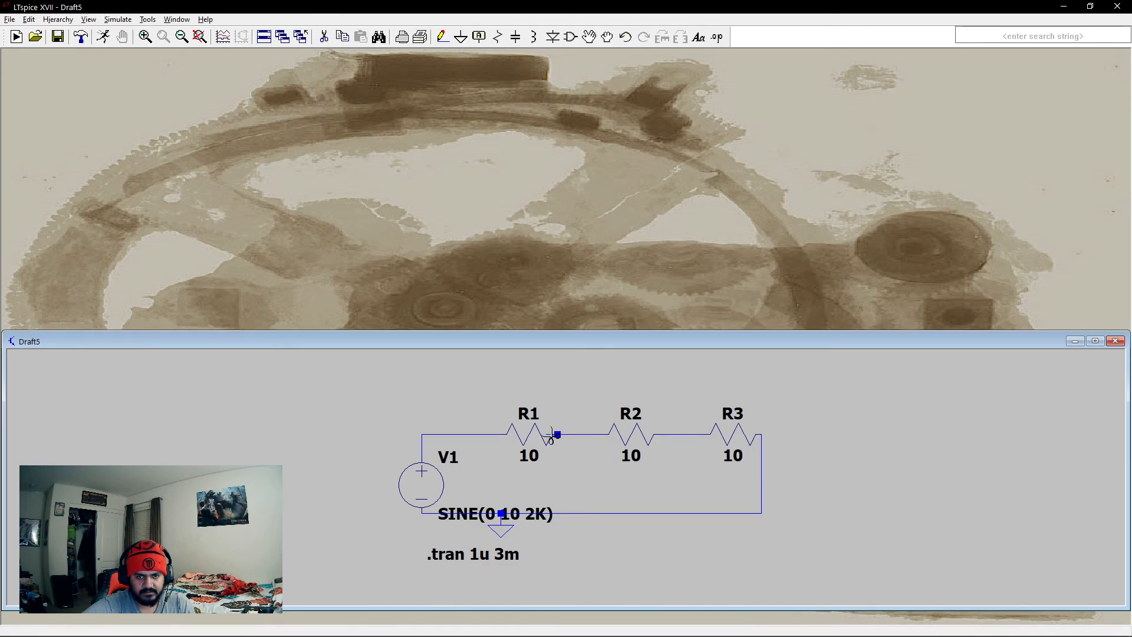
- Rerun the simulation and plot the voltages at the V1–R1, R1–R2 and R2–R3 nodes
left_click(103, 37)
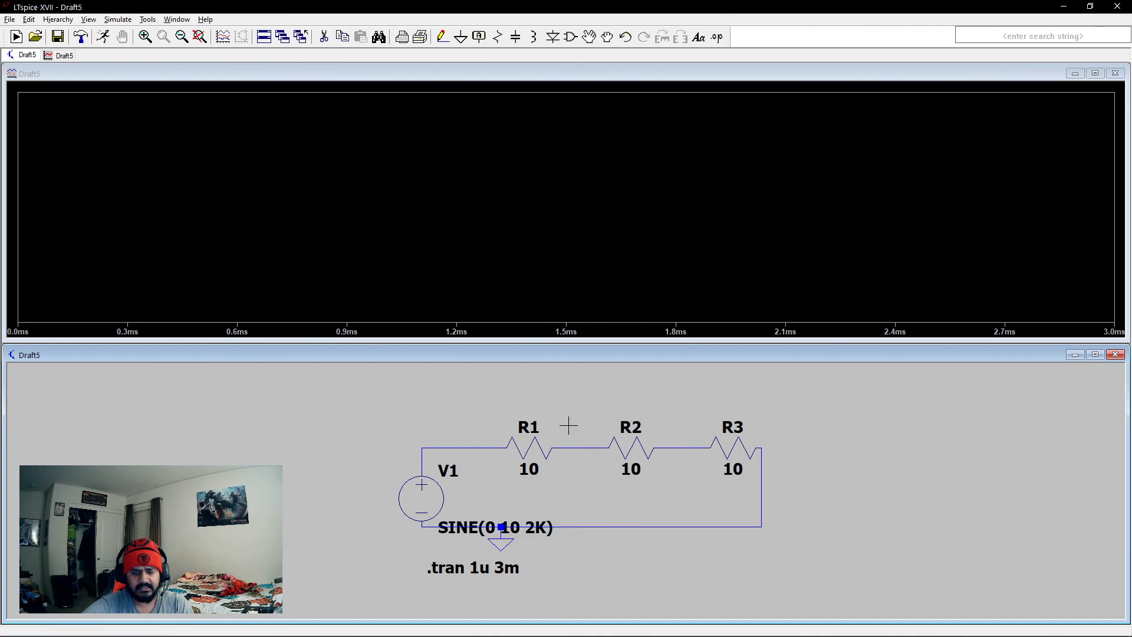
left_click(496, 447)
left_click(592, 449)
left_click(694, 448)
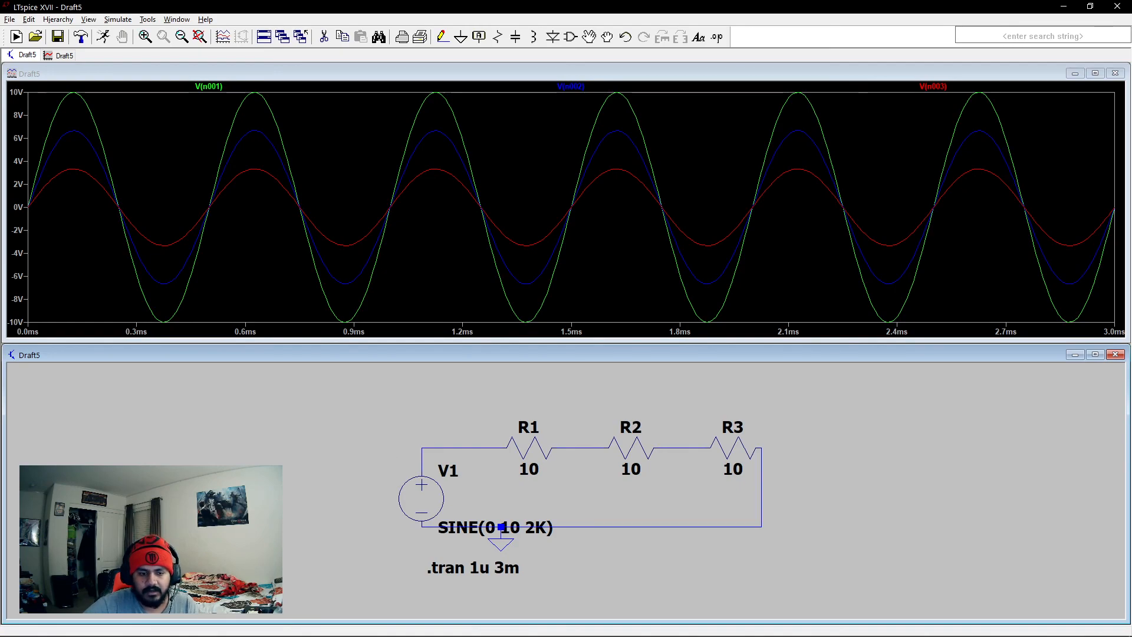
- Switch to OneNote and draw a voltage source with plus and minus signs below the existing current divider formula
left_click(253, 631)
scroll(426, 407, "down", 5)
mouse_move(182, 216)
left_mouse_down()
mouse_move(244, 254)
mouse_move(176, 224)
mouse_move(203, 250)
left_mouse_up()
left_click_drag(178, 285, 197, 285)
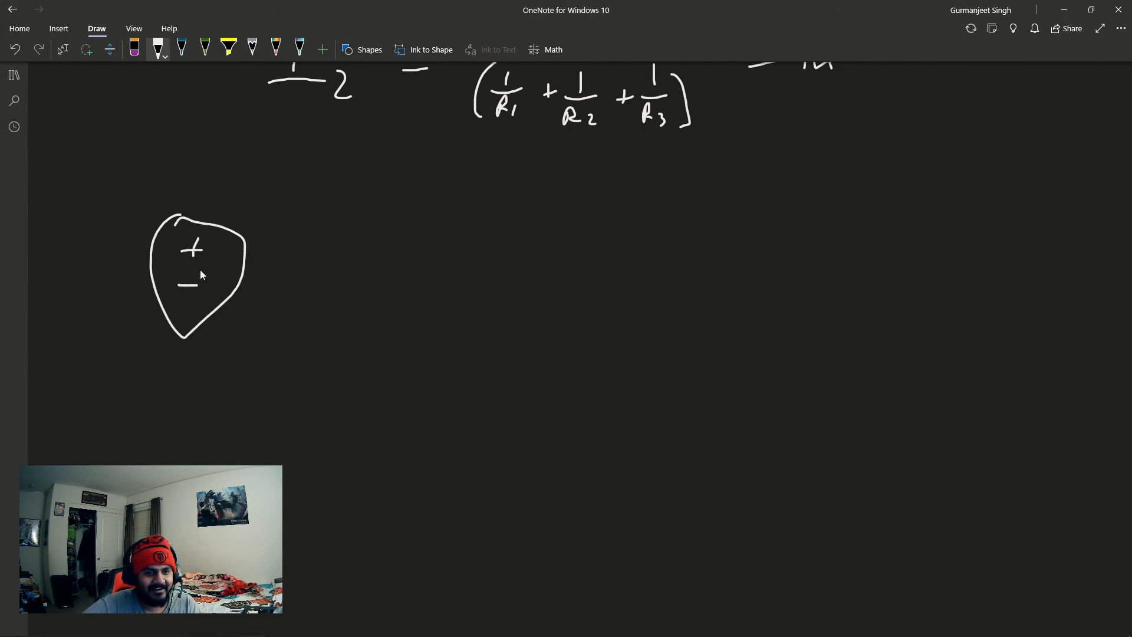
- Draw three series resistors from the source's positive end and a return wire back to its negative end
mouse_move(190, 219)
left_mouse_down()
mouse_move(274, 178)
mouse_move(404, 175)
left_mouse_up()
left_click_drag(470, 201, 646, 202)
left_click_drag(759, 197, 893, 203)
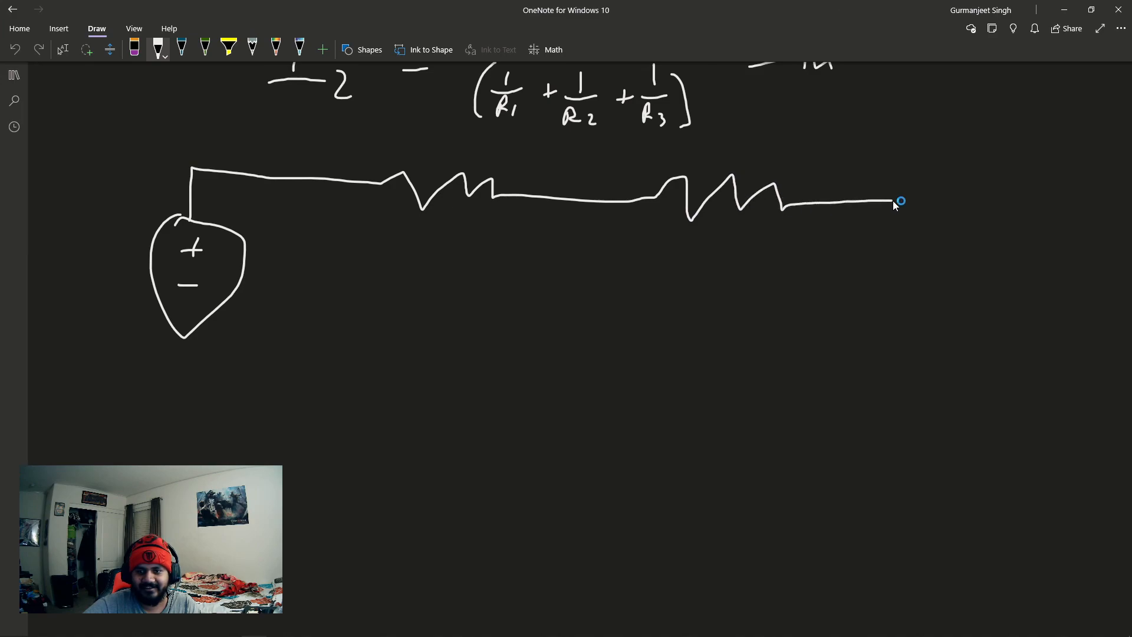
mouse_move(1074, 191)
left_mouse_down()
mouse_move(1085, 191)
mouse_move(392, 442)
mouse_move(190, 343)
left_mouse_up()
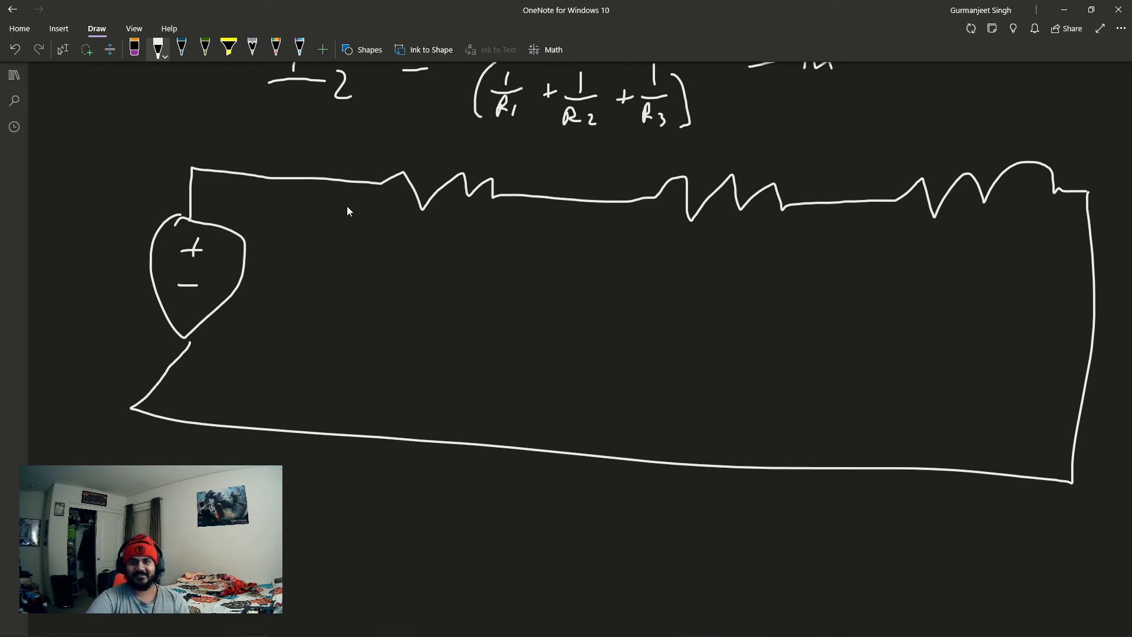
- Label the three hand-drawn resistors R1, R2 and R3, and the source Vin
left_click_drag(432, 248, 466, 271)
mouse_move(730, 239)
left_mouse_down()
mouse_move(723, 269)
mouse_move(774, 282)
left_mouse_up()
mouse_move(957, 253)
left_mouse_down()
mouse_move(956, 279)
mouse_move(978, 276)
left_mouse_up()
mouse_move(991, 270)
left_mouse_down()
mouse_move(998, 277)
mouse_move(969, 298)
left_mouse_up()
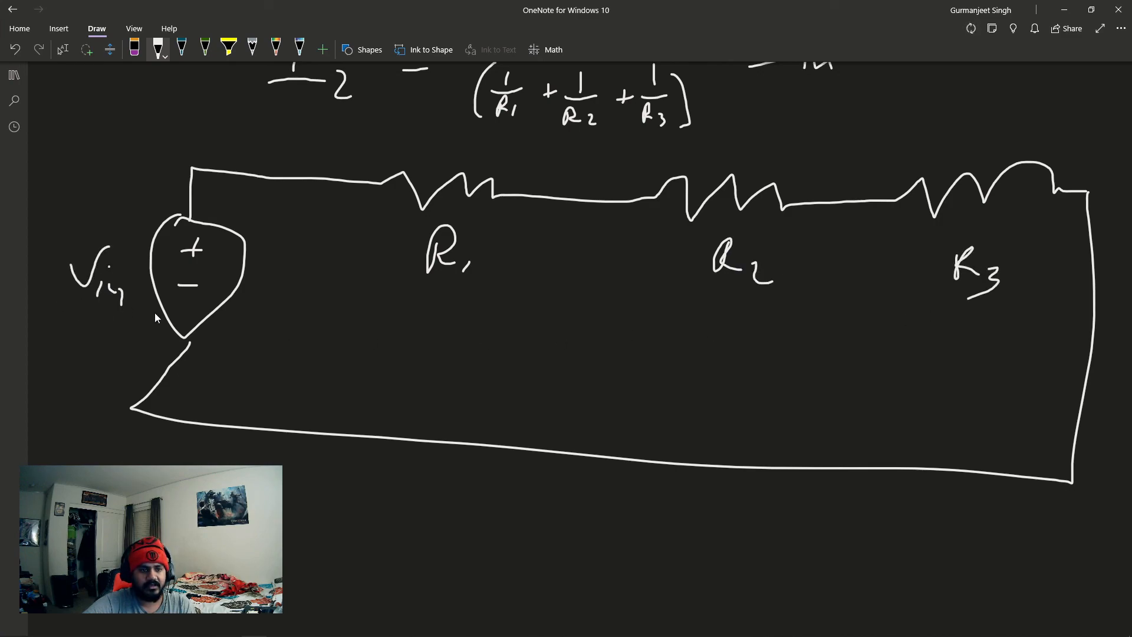
- Mark the node between R1 and R2 as V2 and begin the equation "V2 =" below the circuit
scroll(592, 221, "up", 8)
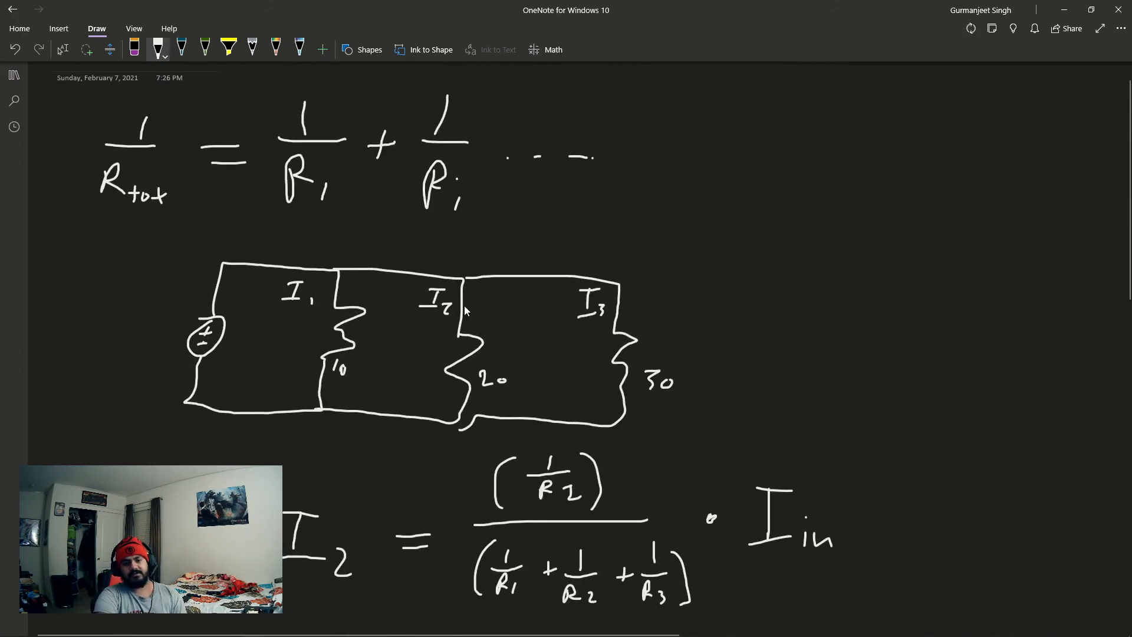
scroll(483, 295, "down", 3)
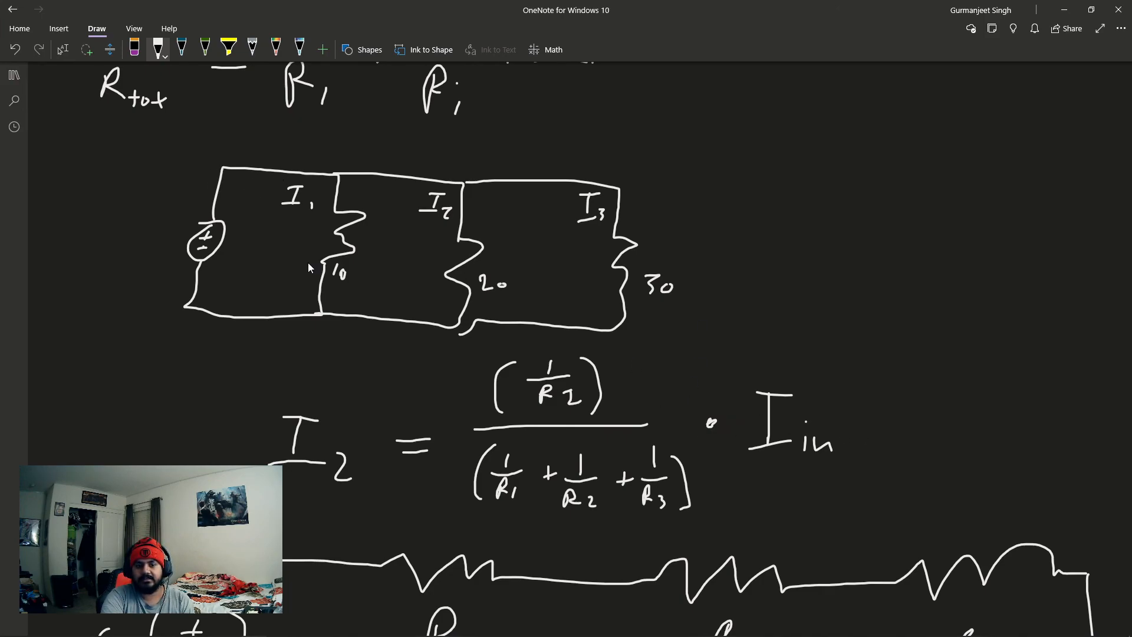
scroll(613, 364, "down", 10)
scroll(479, 302, "up", 5)
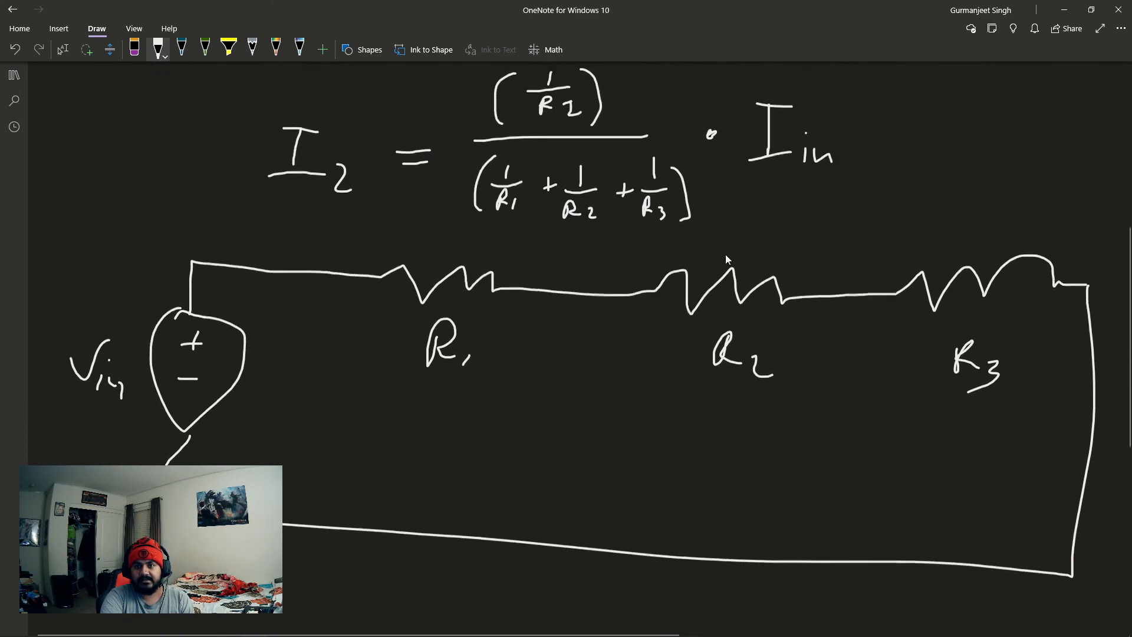
scroll(620, 317, "down", 4)
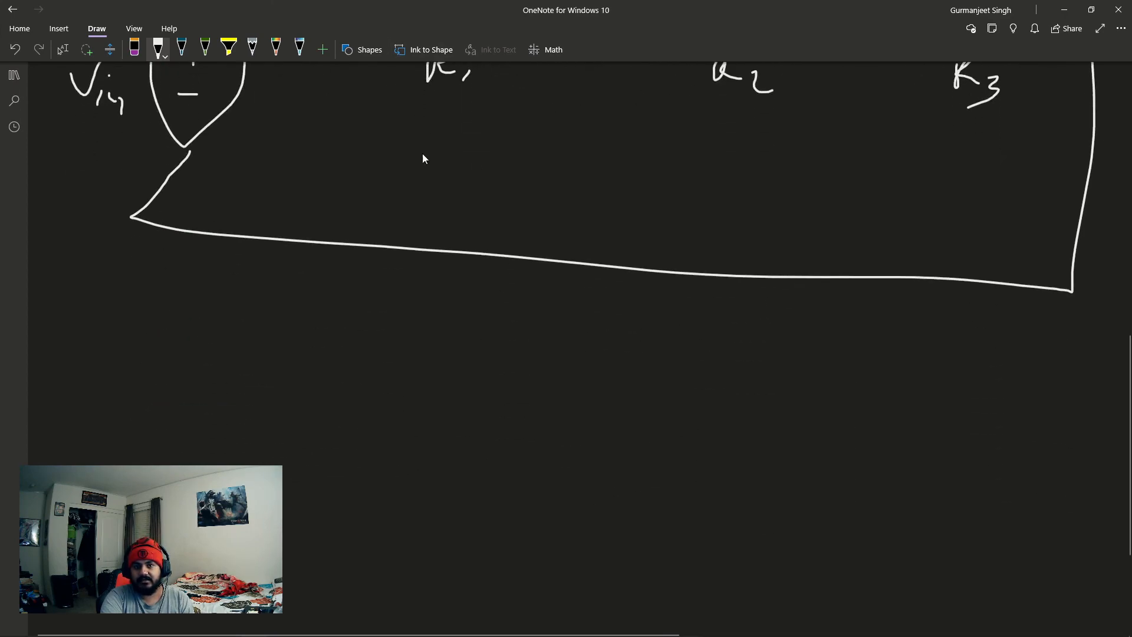
scroll(561, 387, "up", 3)
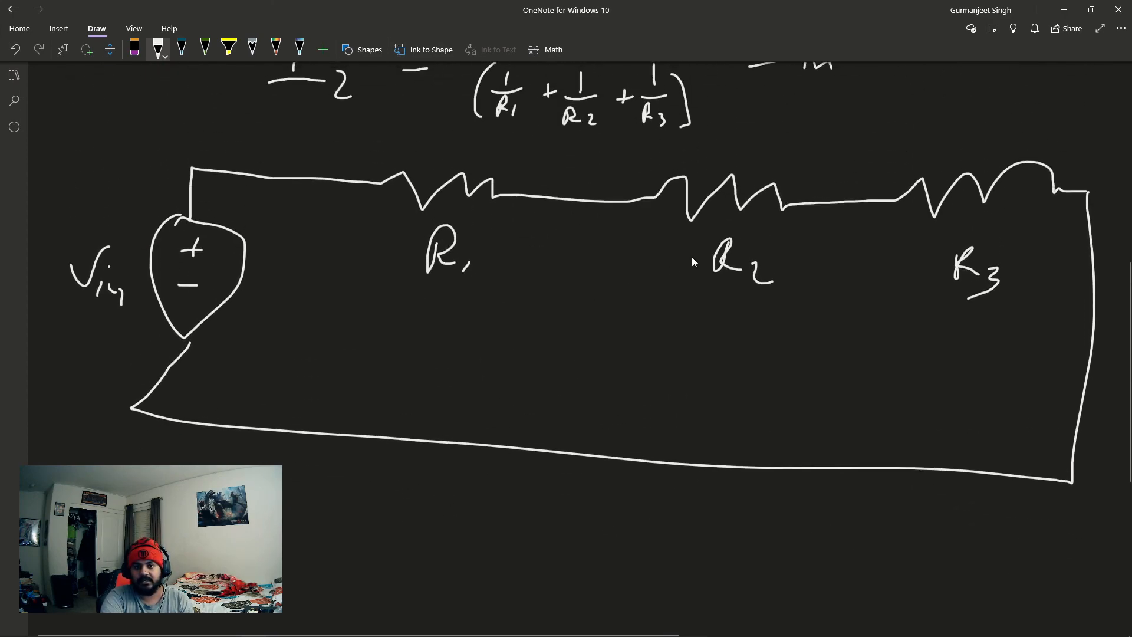
mouse_move(595, 180)
left_mouse_down()
mouse_move(586, 227)
mouse_move(607, 278)
left_mouse_up()
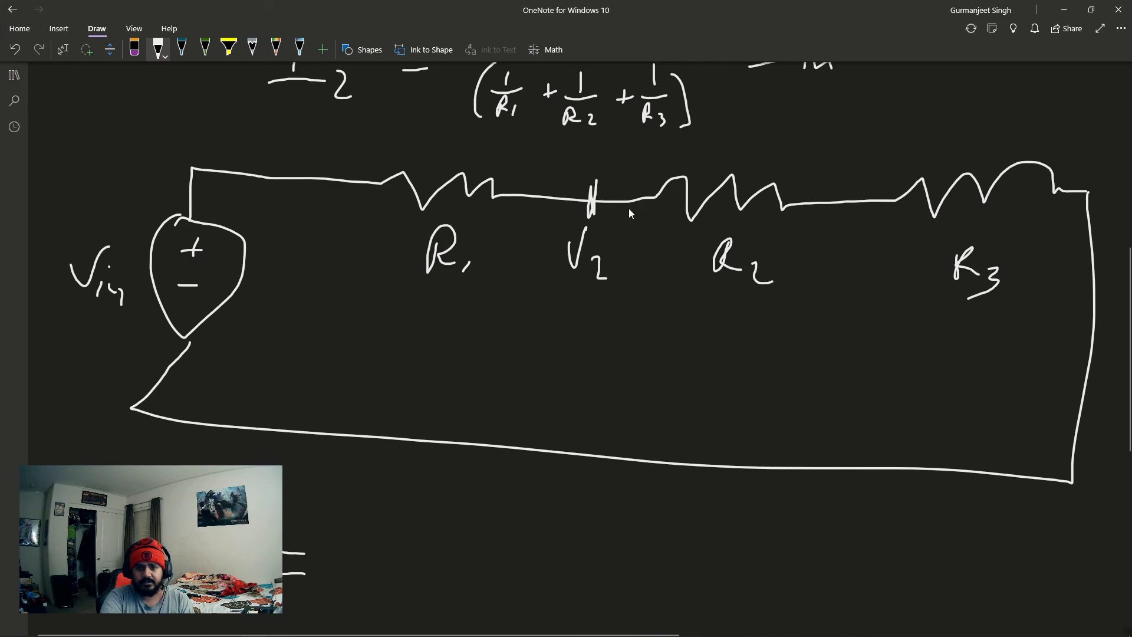
- Write R2 + R3 as the numerator of the V2 equation and draw a fraction bar beneath it
mouse_move(406, 501)
left_mouse_down()
mouse_move(406, 527)
mouse_move(430, 517)
left_mouse_up()
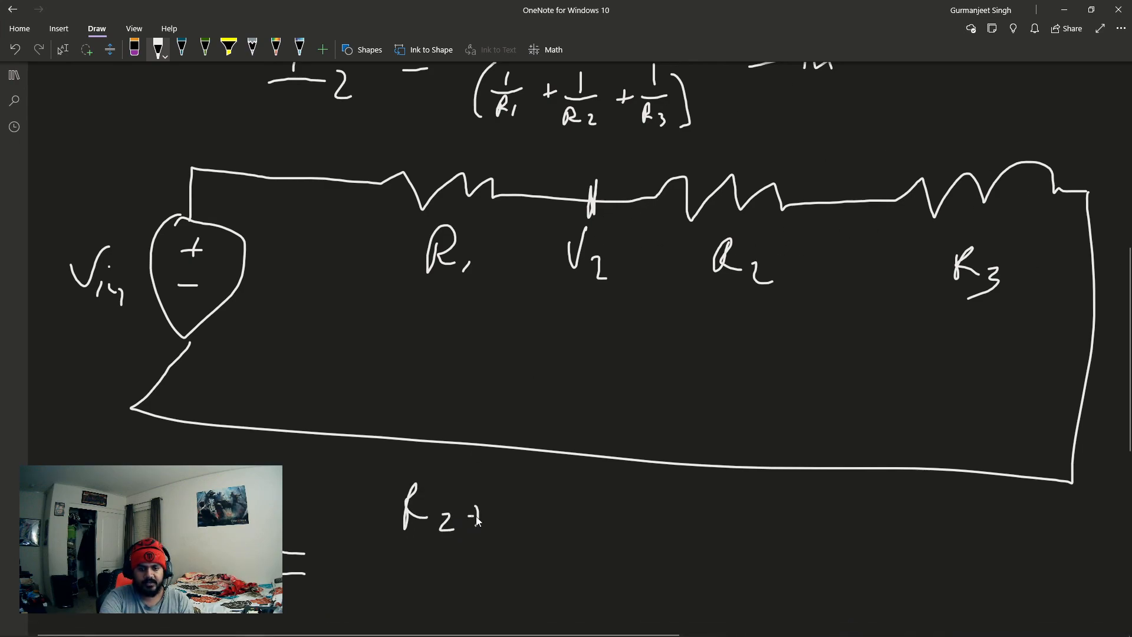
left_click_drag(512, 485, 522, 522)
left_click(543, 514)
left_click_drag(347, 553, 701, 568)
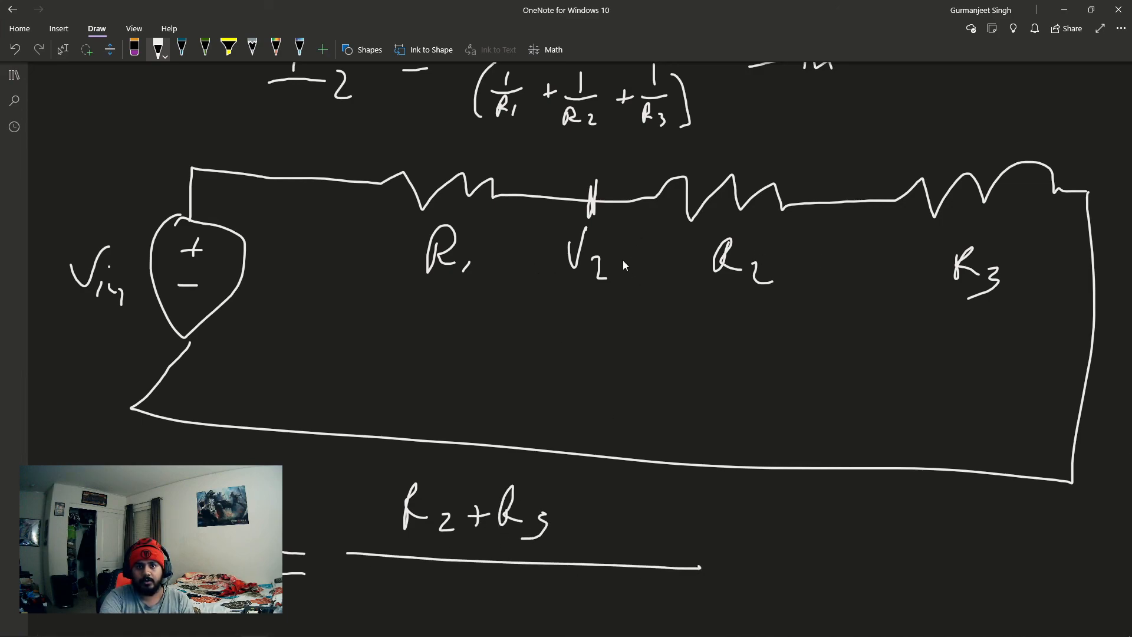
- Write R1 + R2 + R3 as the denominator under the fraction bar
mouse_move(382, 575)
left_mouse_down()
mouse_move(377, 610)
mouse_move(401, 621)
left_mouse_up()
mouse_move(434, 595)
left_mouse_down()
mouse_move(433, 617)
mouse_move(451, 603)
left_mouse_up()
mouse_move(459, 595)
left_mouse_down()
mouse_move(457, 620)
mouse_move(523, 623)
left_mouse_up()
mouse_move(515, 606)
left_mouse_down()
mouse_move(535, 604)
mouse_move(556, 622)
left_mouse_up()
left_click_drag(558, 584, 582, 617)
mouse_move(594, 601)
left_mouse_down()
mouse_move(608, 613)
mouse_move(600, 626)
left_mouse_up()
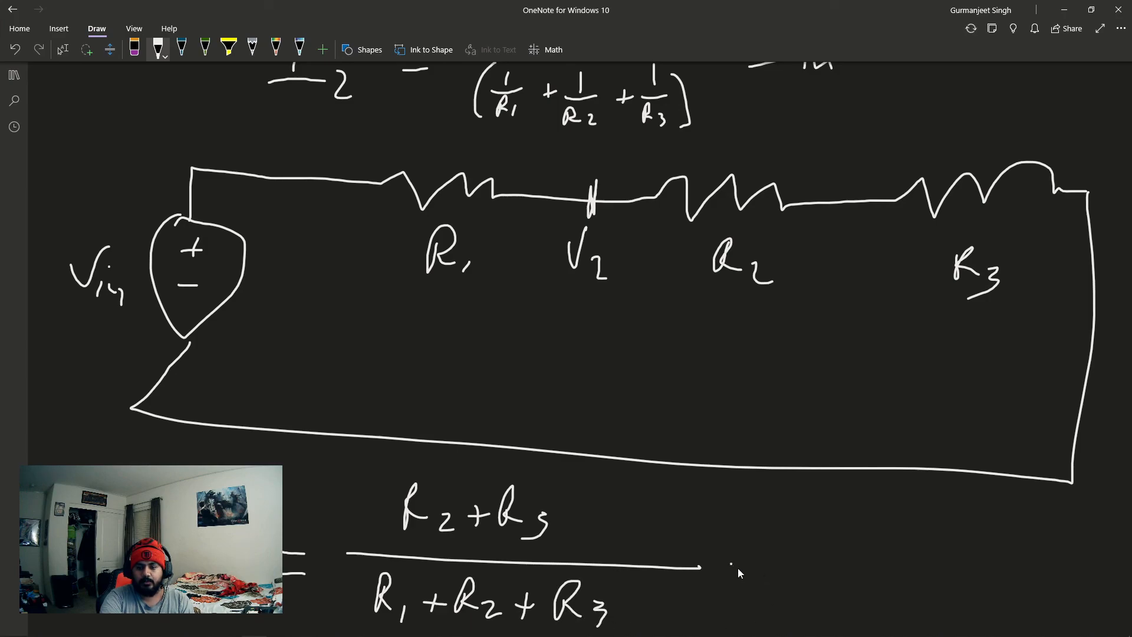
- Complete the V2 voltage divider equation by multiplying the fraction by Vin
left_click_drag(779, 517, 826, 509)
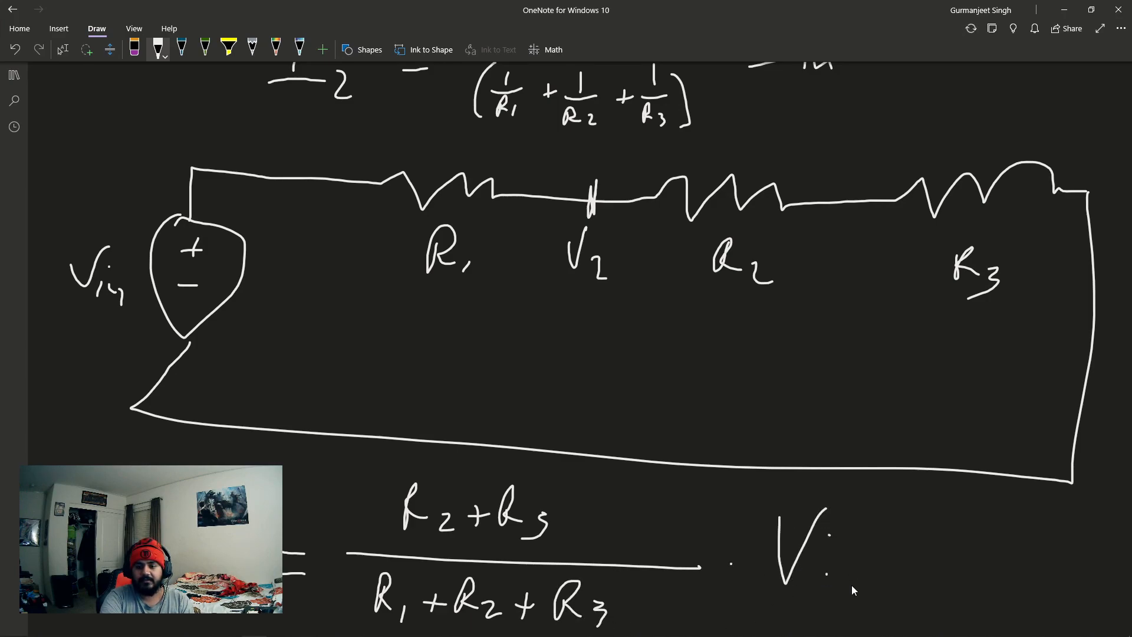
left_click_drag(855, 578, 878, 588)
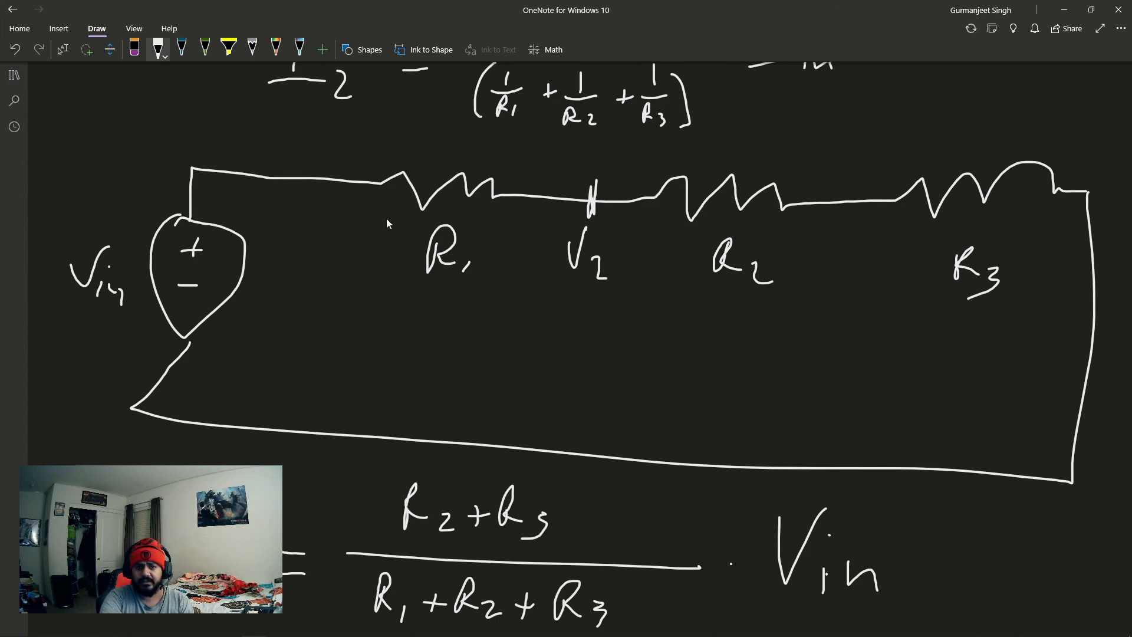
scroll(576, 312, "down", 3)
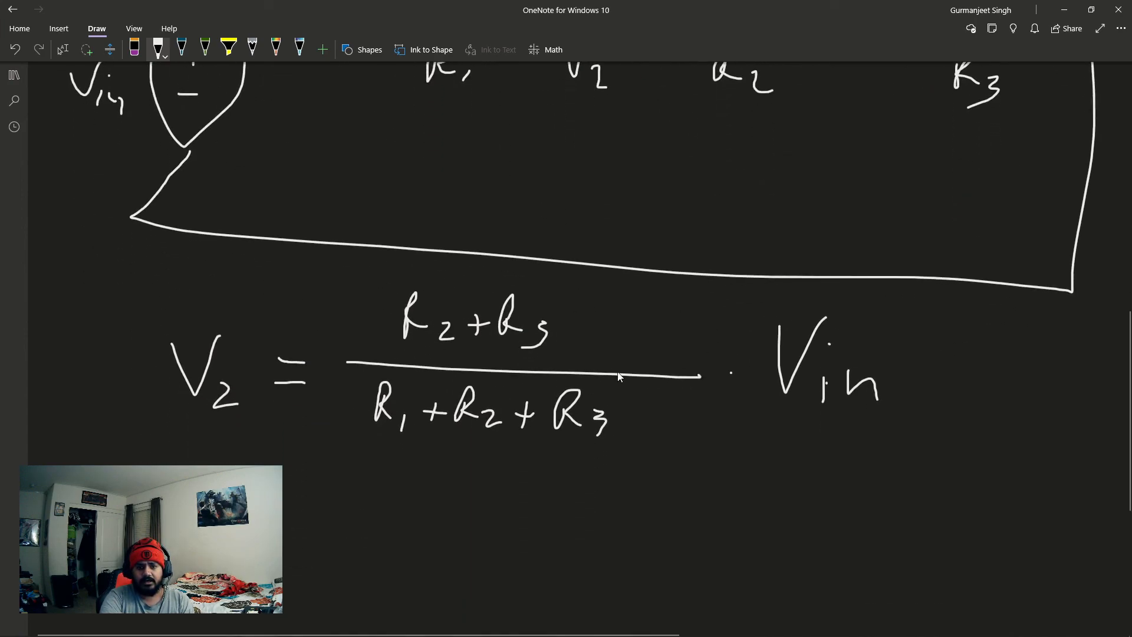
scroll(628, 376, "up", 2)
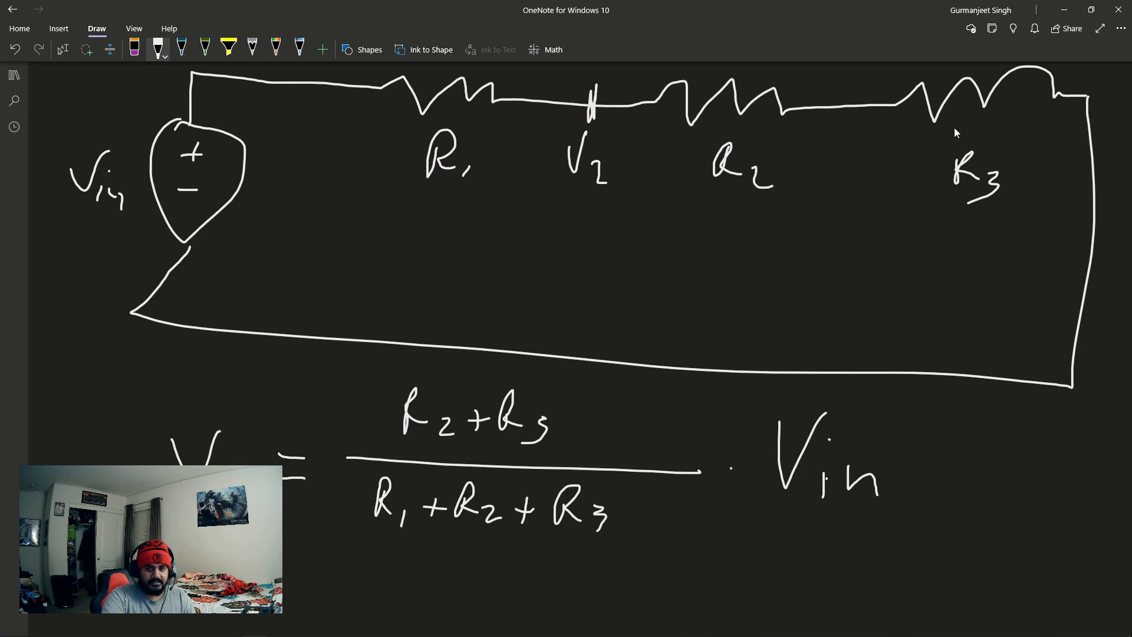
- Switch to LTspice and read the V(n002) waveform's peak voltage near 1.62 ms with a cursor, closing the readout when done
left_click(1064, 9)
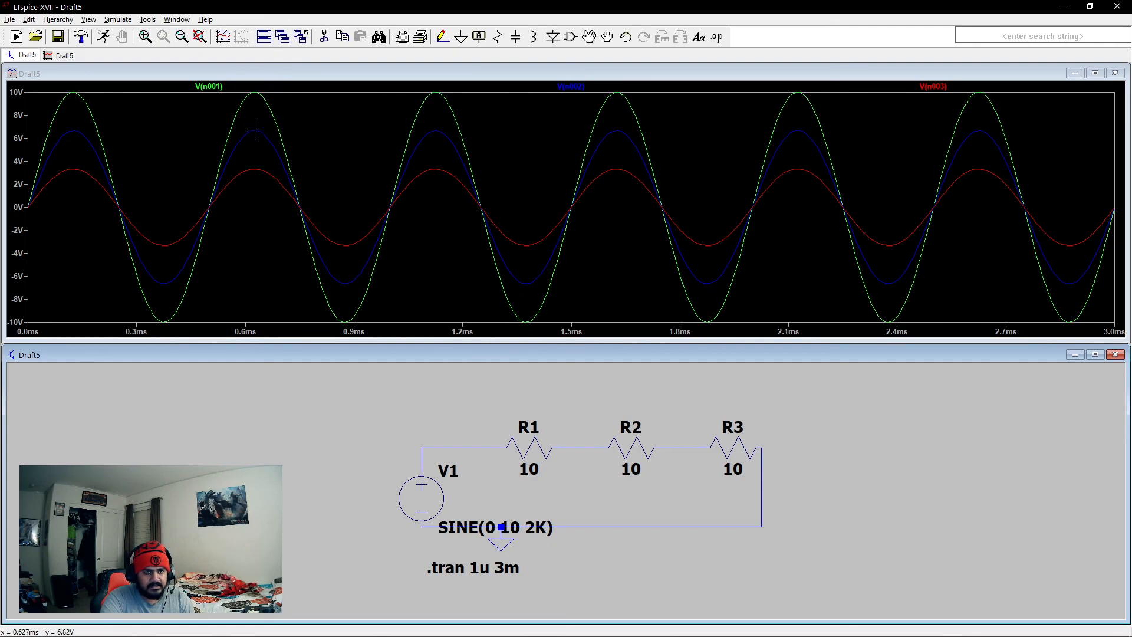
left_click(573, 88)
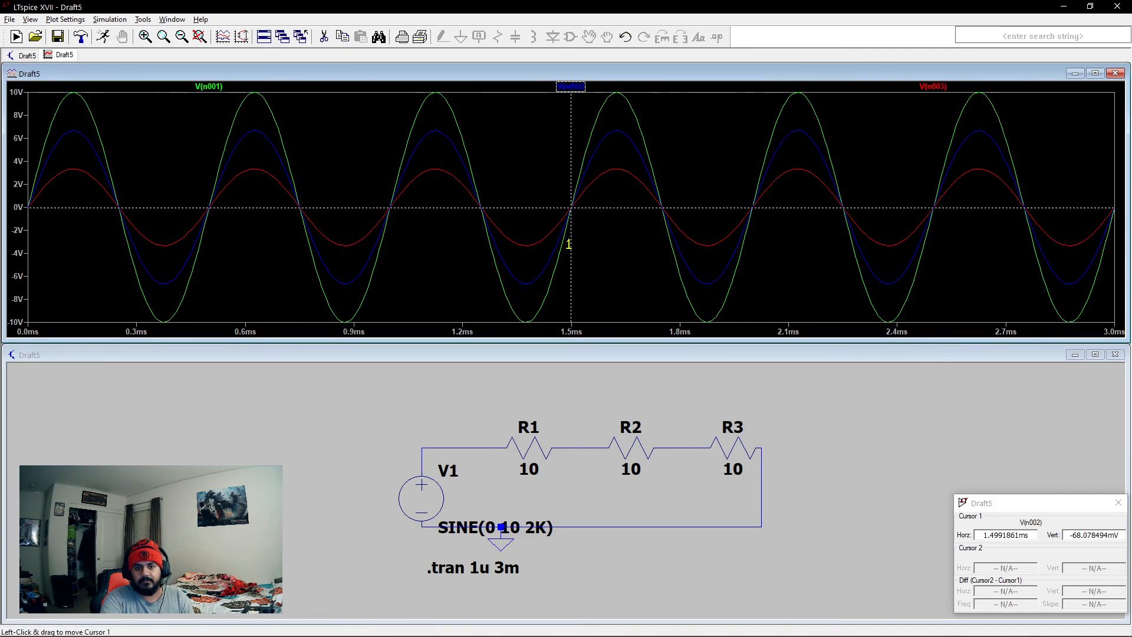
left_click_drag(573, 248, 607, 235)
left_click_drag(965, 503, 716, 199)
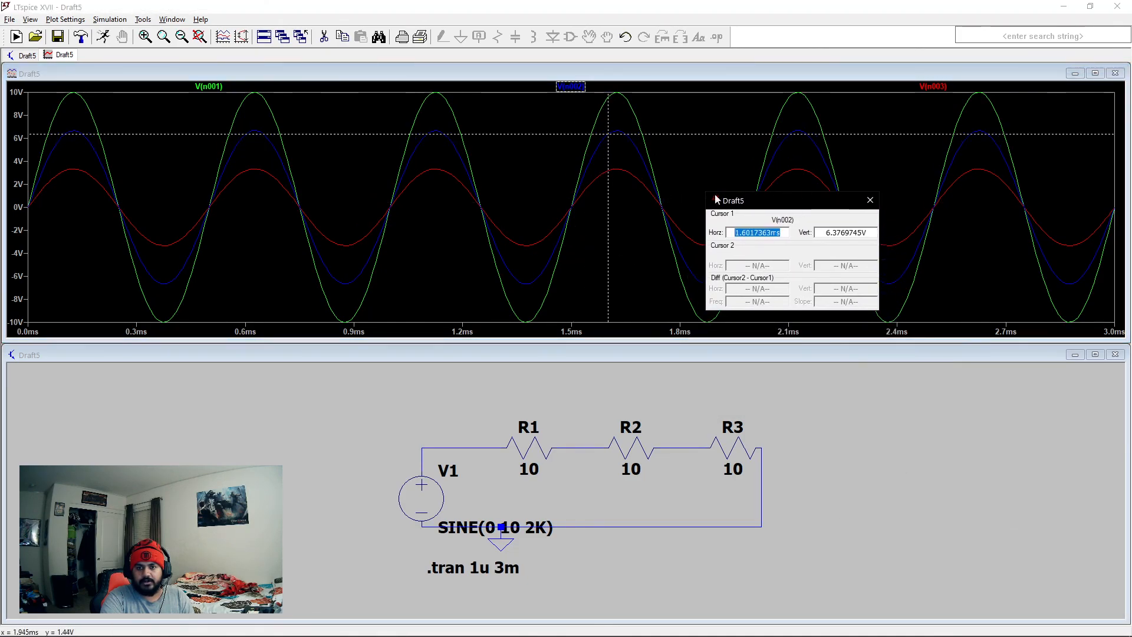
left_click(608, 221)
left_click_drag(607, 221, 616, 218)
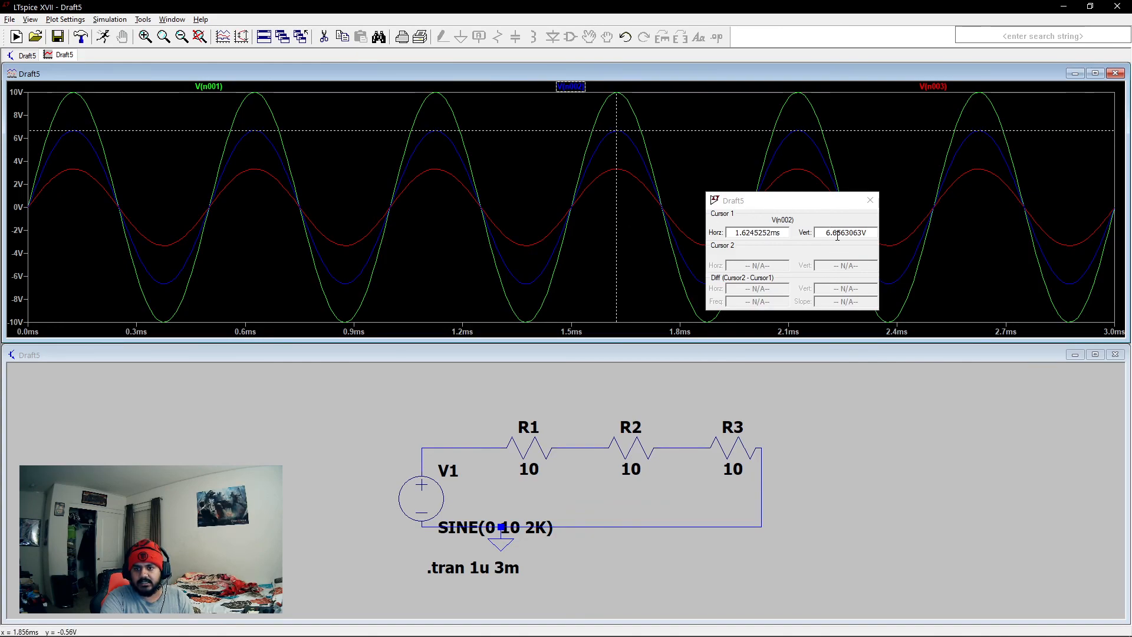
left_click(870, 200)
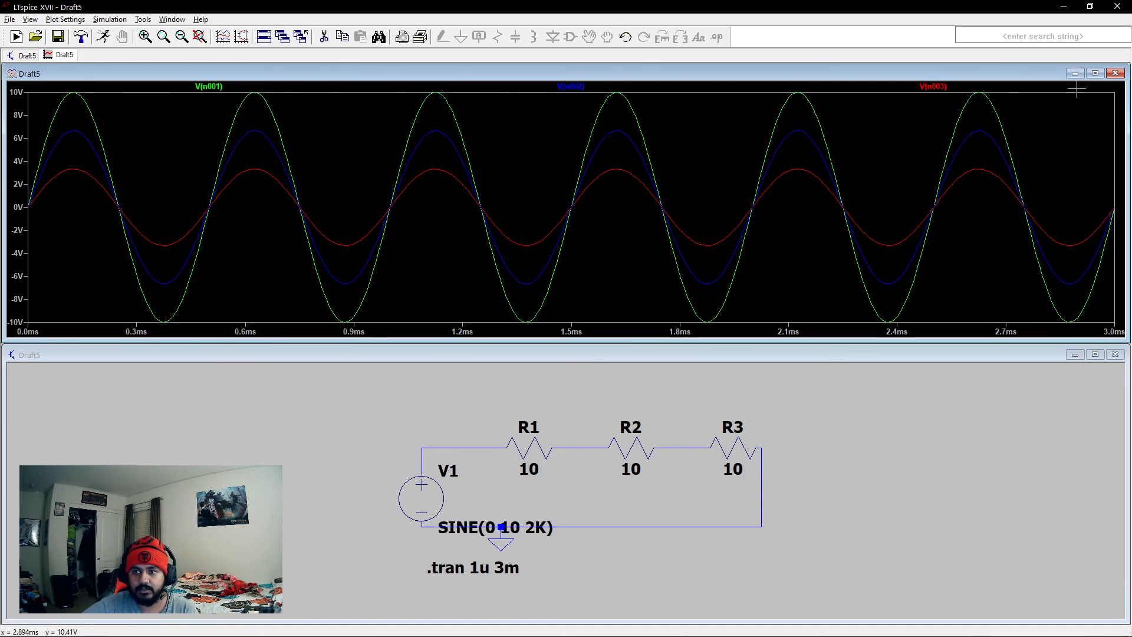
- Close the series circuit's waveform plot and schematic without saving, and start a new blank schematic
left_click(1115, 73)
left_click(1115, 341)
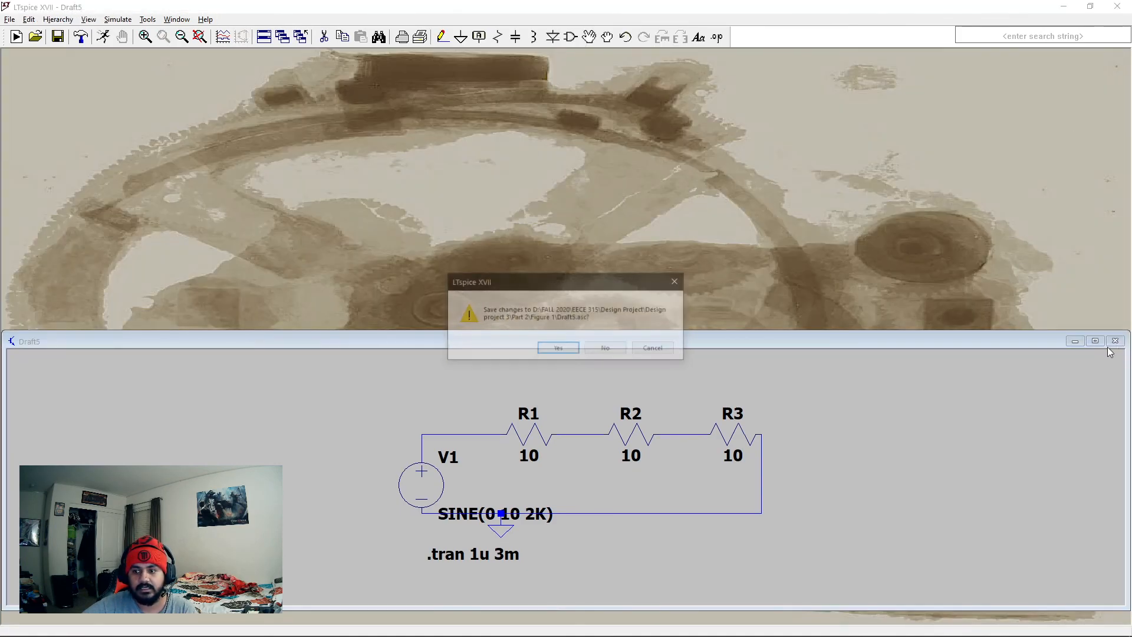
left_click(597, 350)
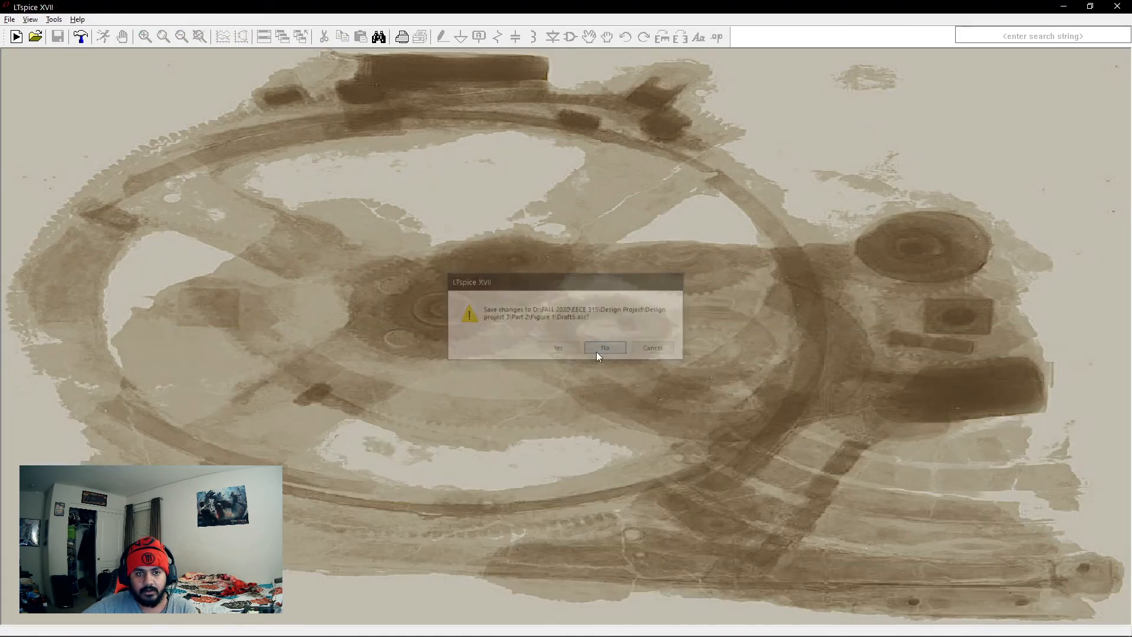
left_click(17, 36)
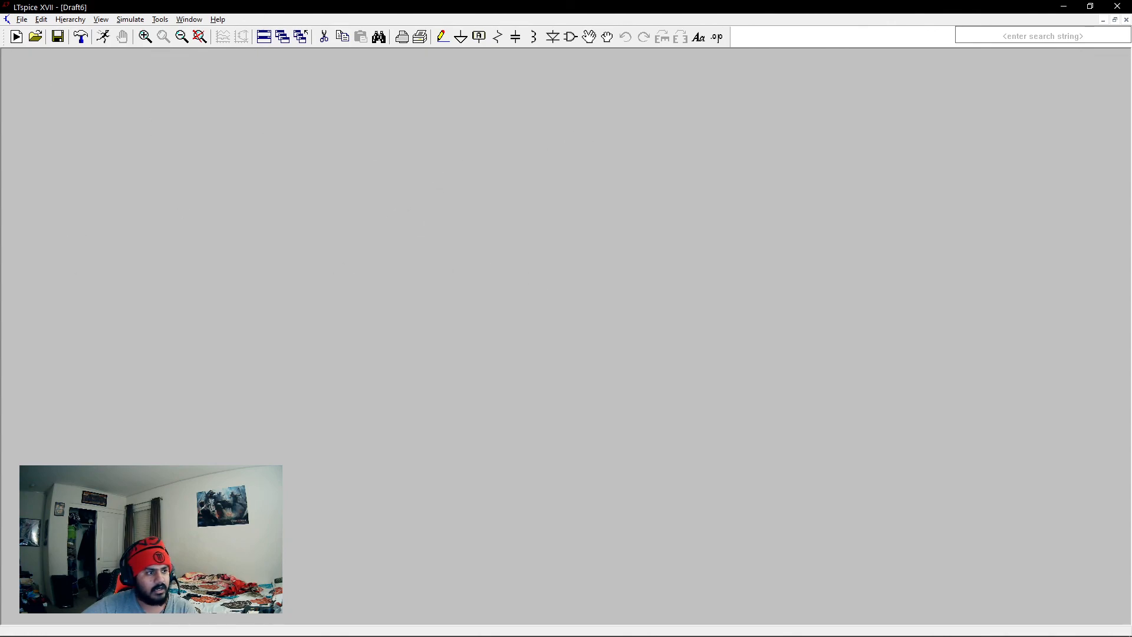
- Place a voltage source on the new schematic
right_click(529, 226)
mouse_move(564, 295)
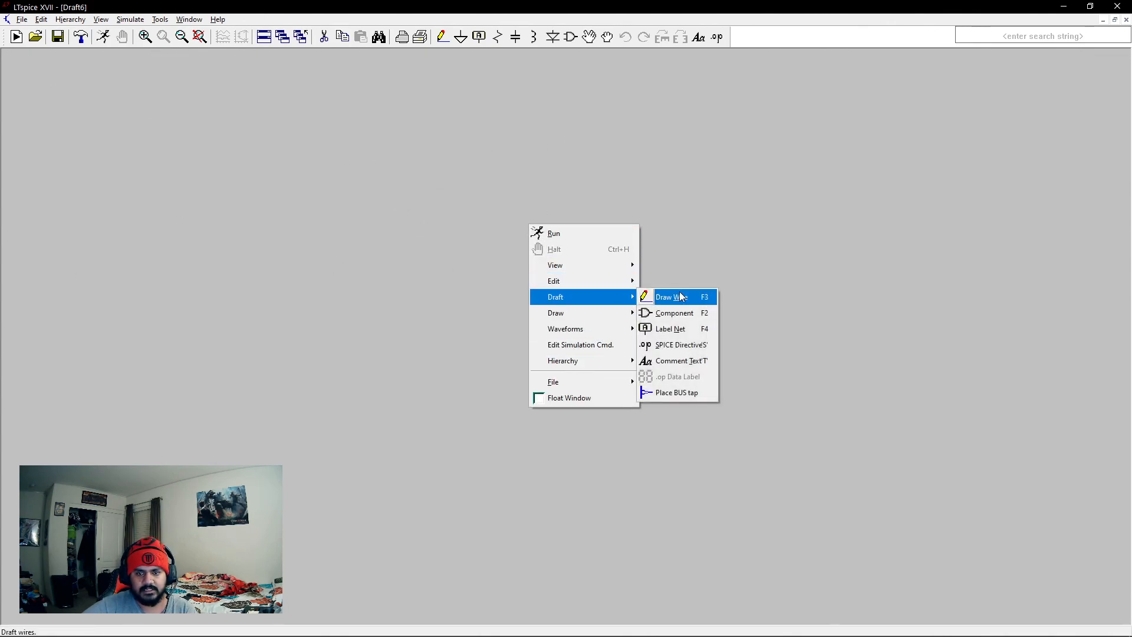
left_click(655, 312)
left_click(652, 393)
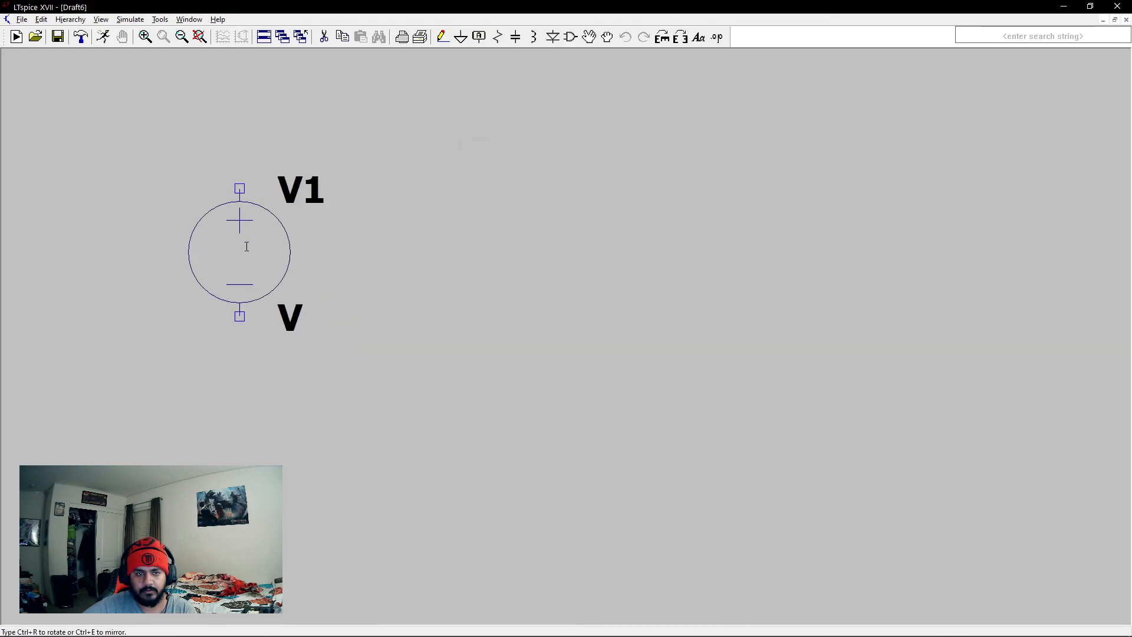
left_click(189, 194)
key("Escape")
- Place a horizontally rotated resistor above the source and an upright capacitor beyond the resistor's far end
left_click(498, 36)
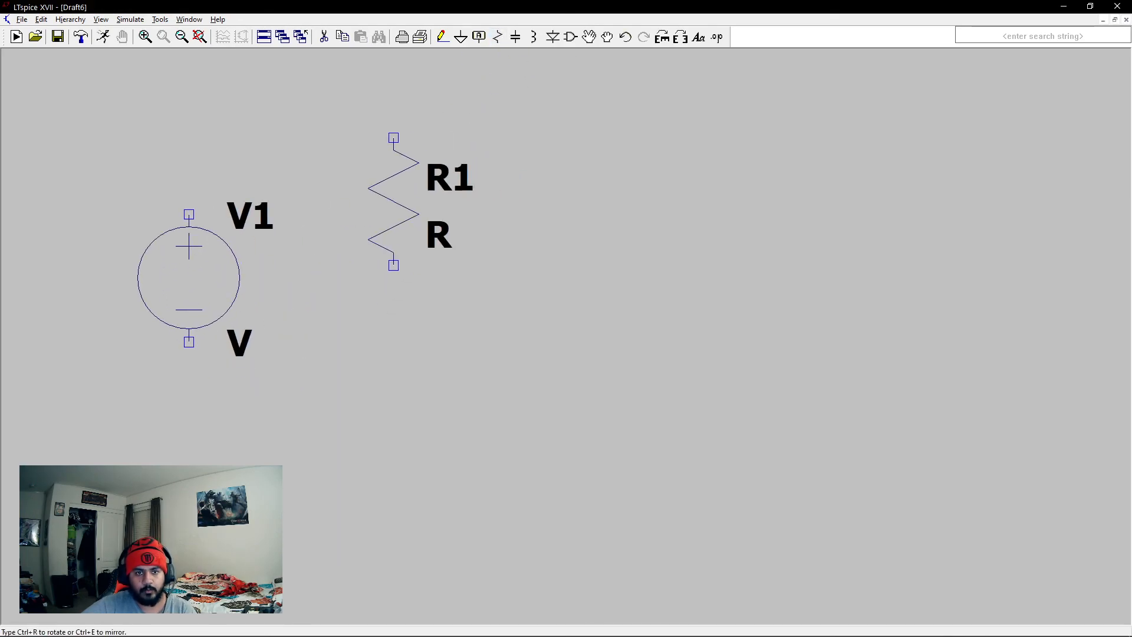
key("ctrl+r")
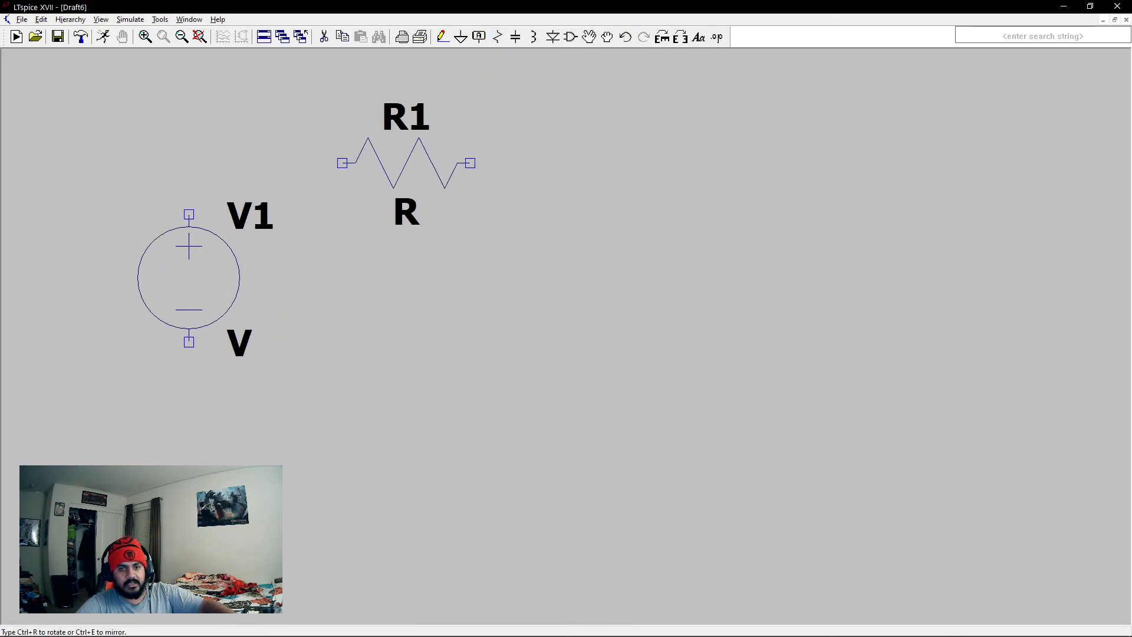
left_click(432, 163)
left_click(516, 37)
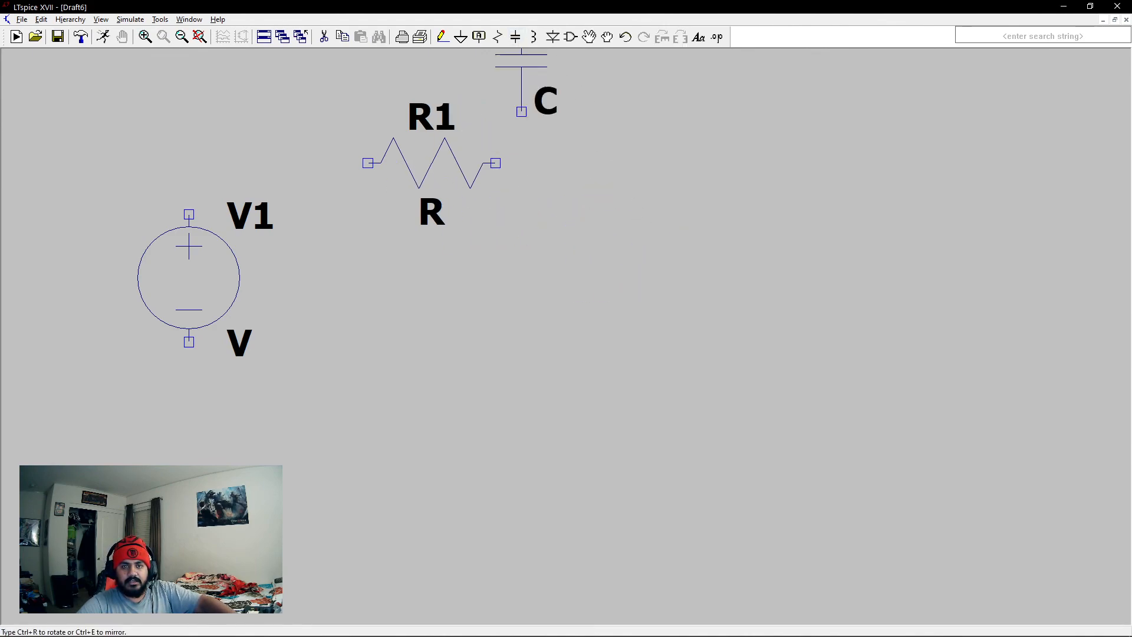
left_click(598, 265)
key("Escape")
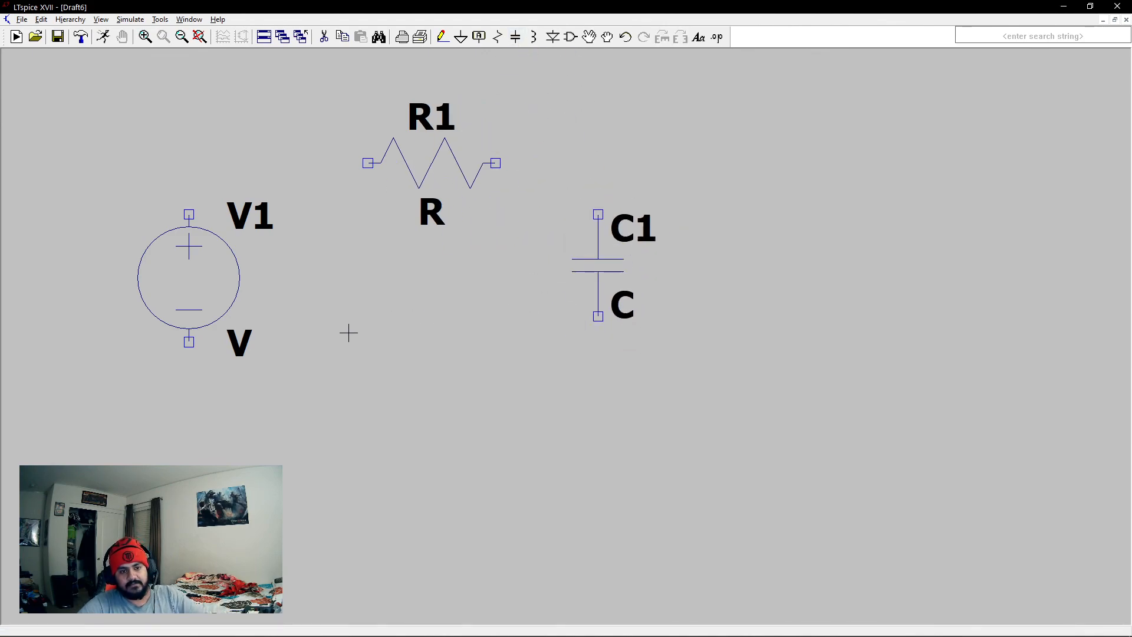
- Wire the source, resistor R1 and capacitor C1 into one closed series loop
left_click(443, 37)
left_click(189, 214)
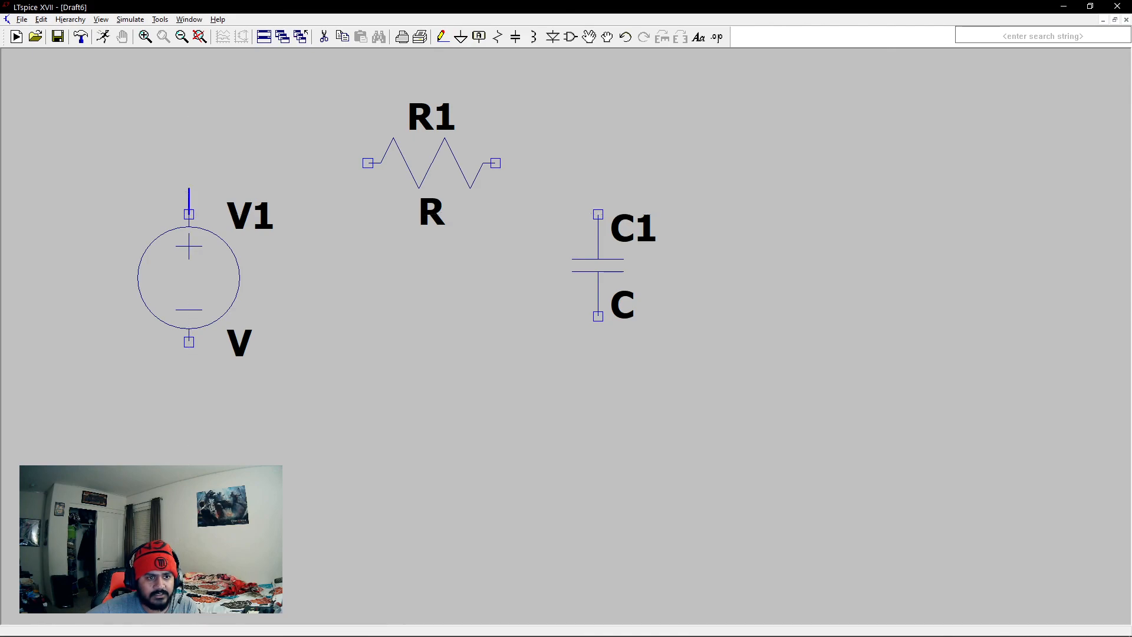
left_click(368, 164)
left_click(496, 163)
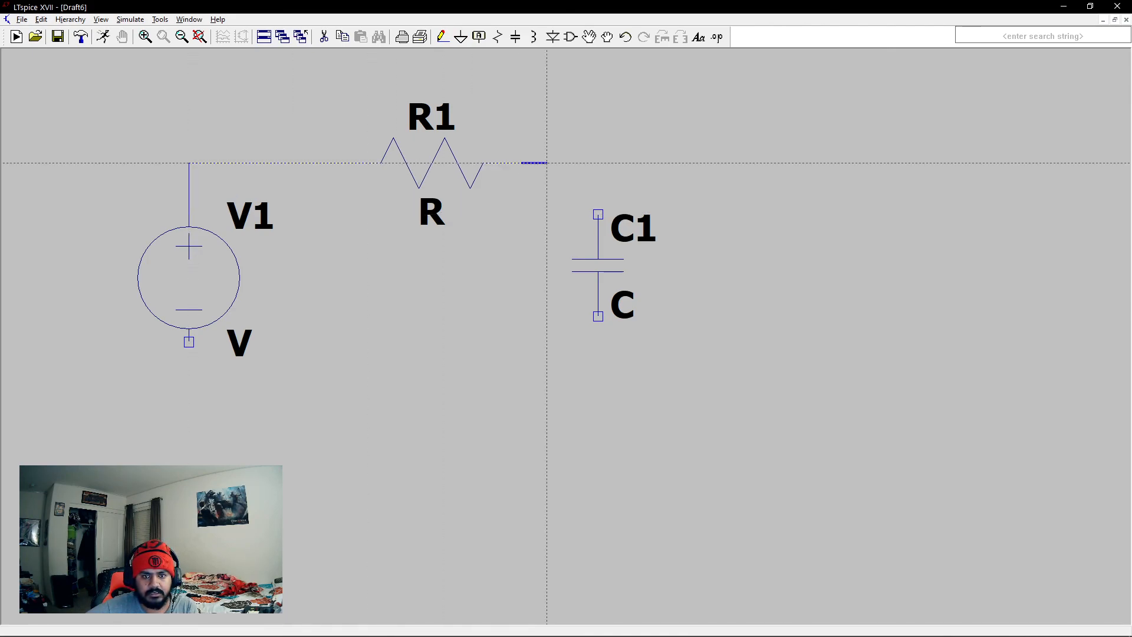
left_click(598, 215)
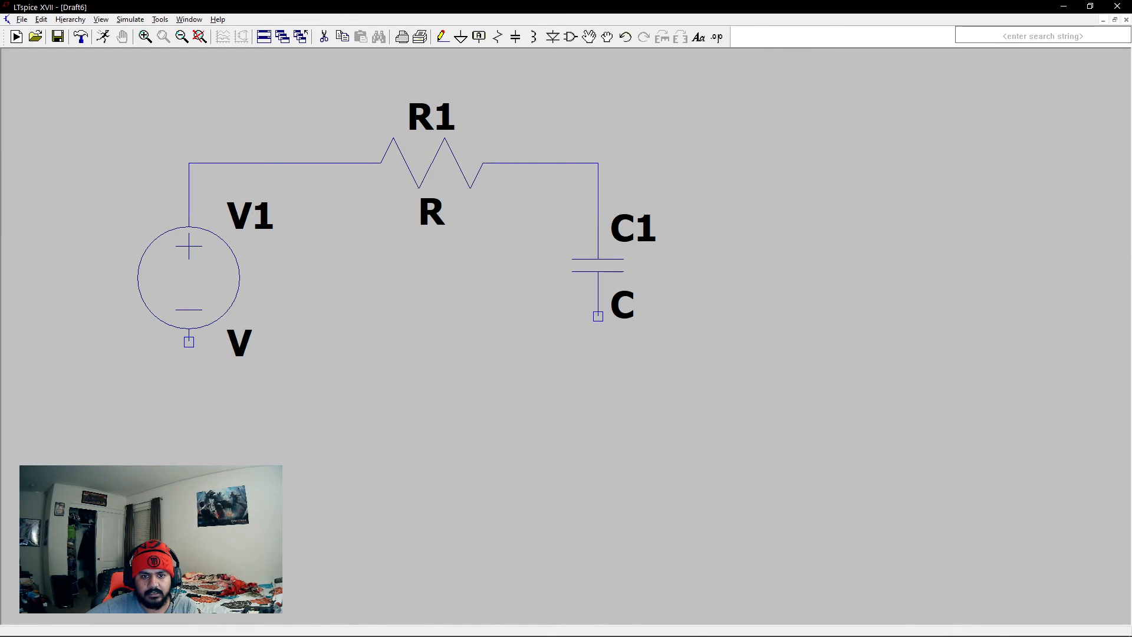
left_click(598, 317)
left_click(598, 393)
left_click(189, 342)
- Place a ground symbol below the loop and wire it to the return line near the source
left_click(461, 37)
left_click(266, 419)
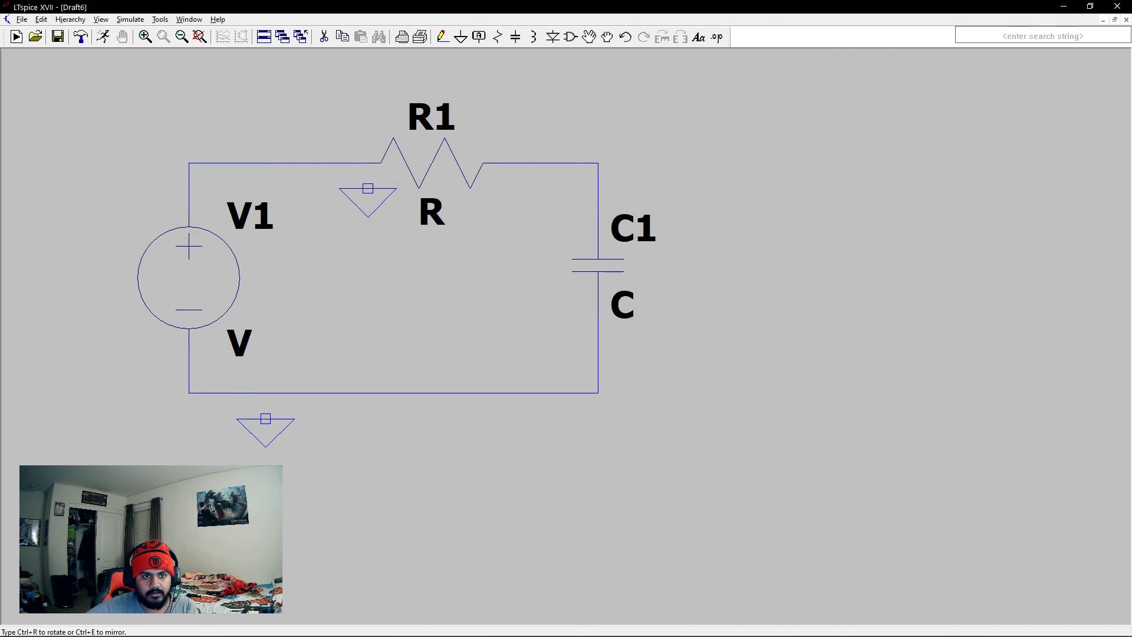
left_click(441, 36)
left_click(266, 393)
key("Escape")
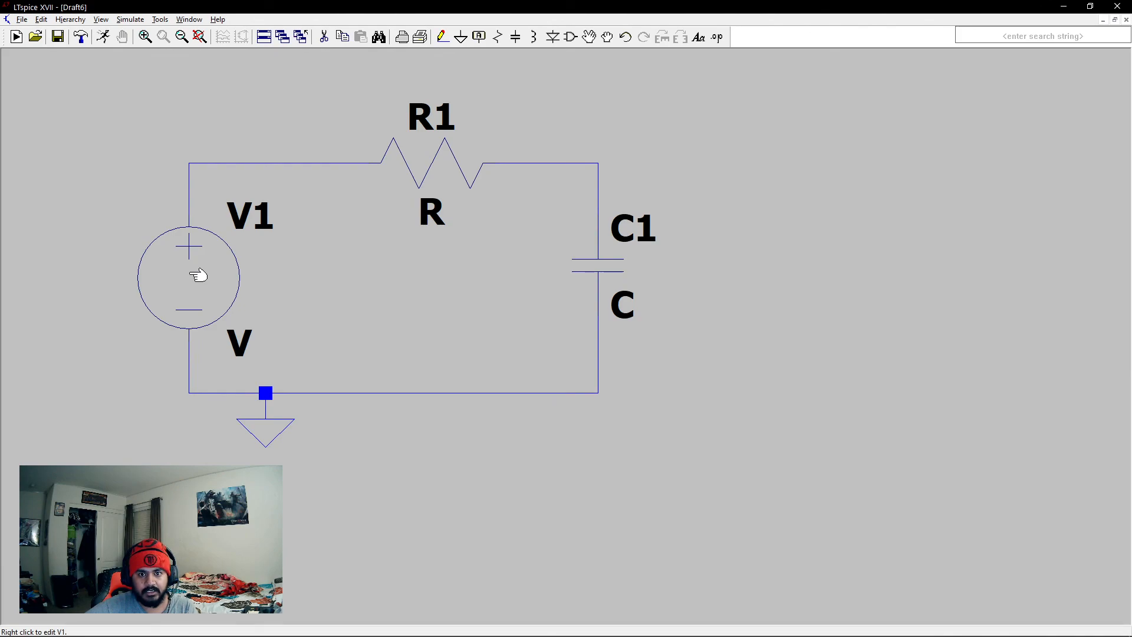
- Set the resistance of R1 to 1K
right_click(430, 170)
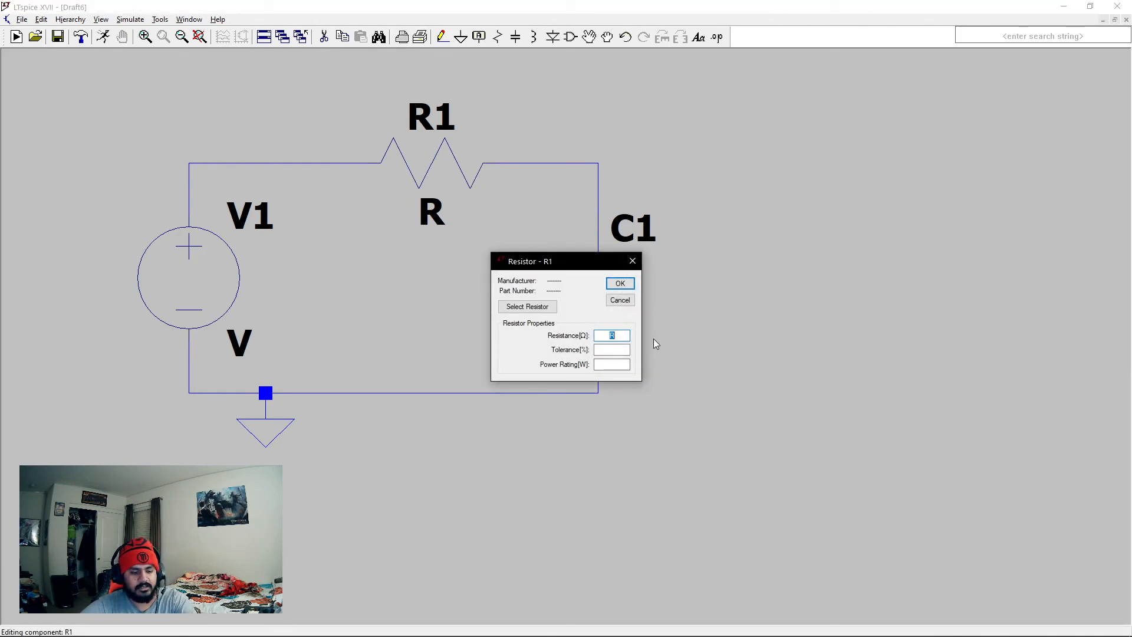
type("1K")
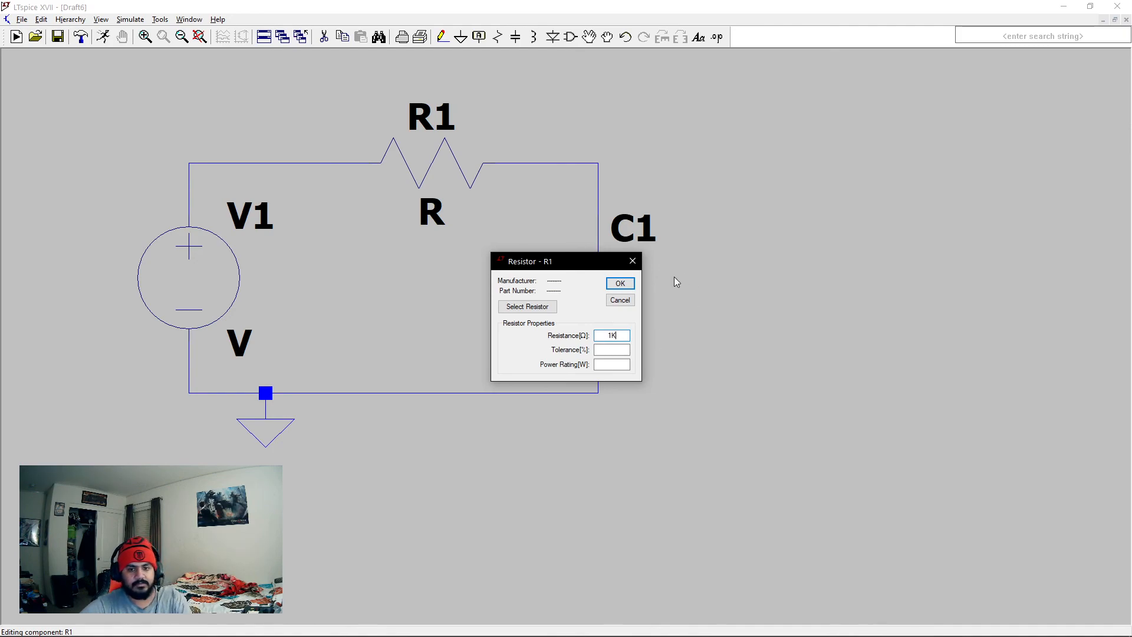
left_click(621, 284)
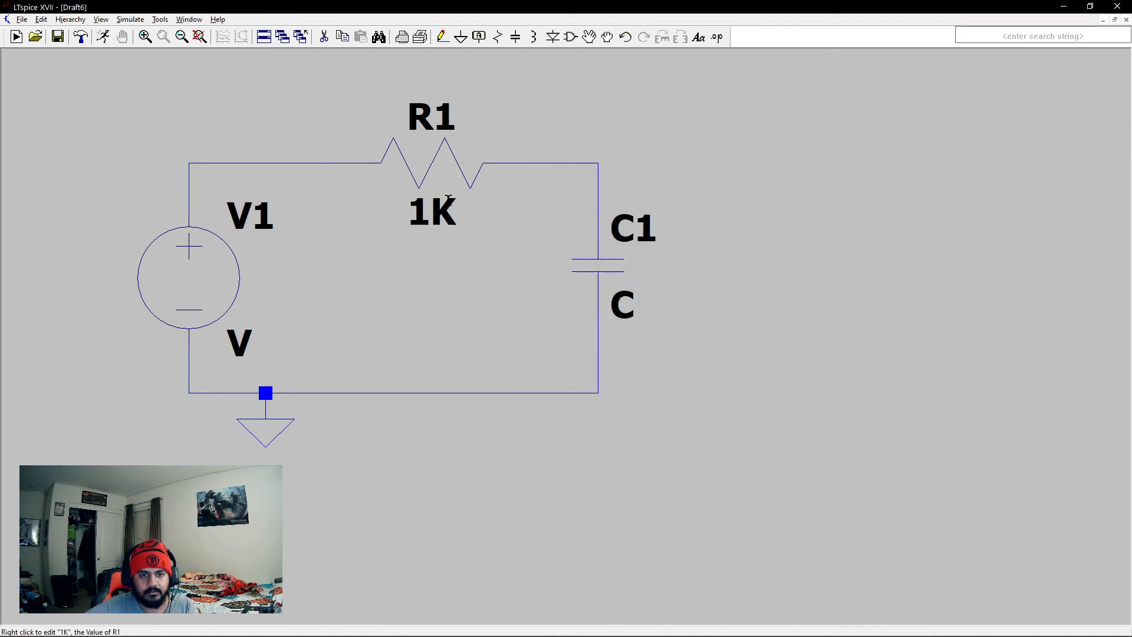
- Set the capacitance of C1 to 31.8nF
right_click(607, 273)
left_click(631, 306)
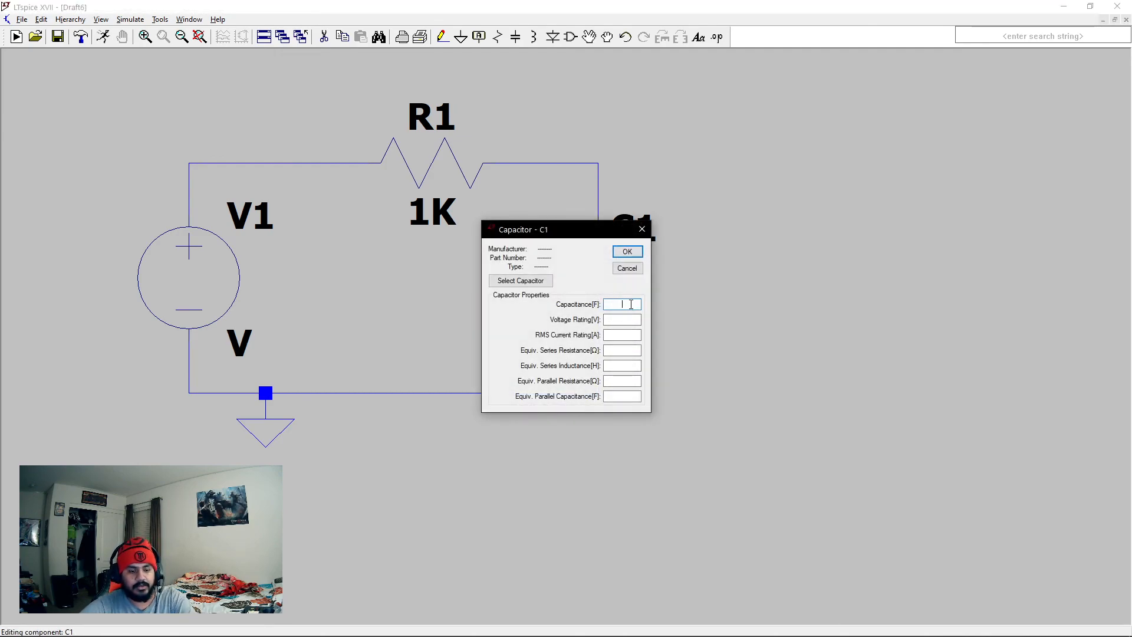
type("31.8nF")
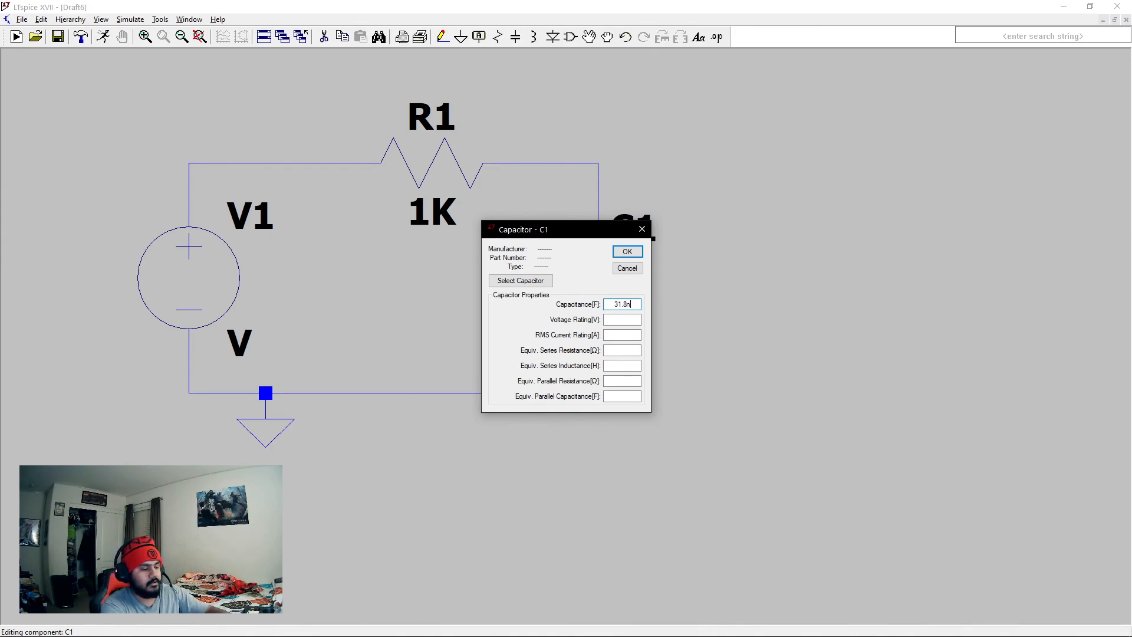
left_click(630, 252)
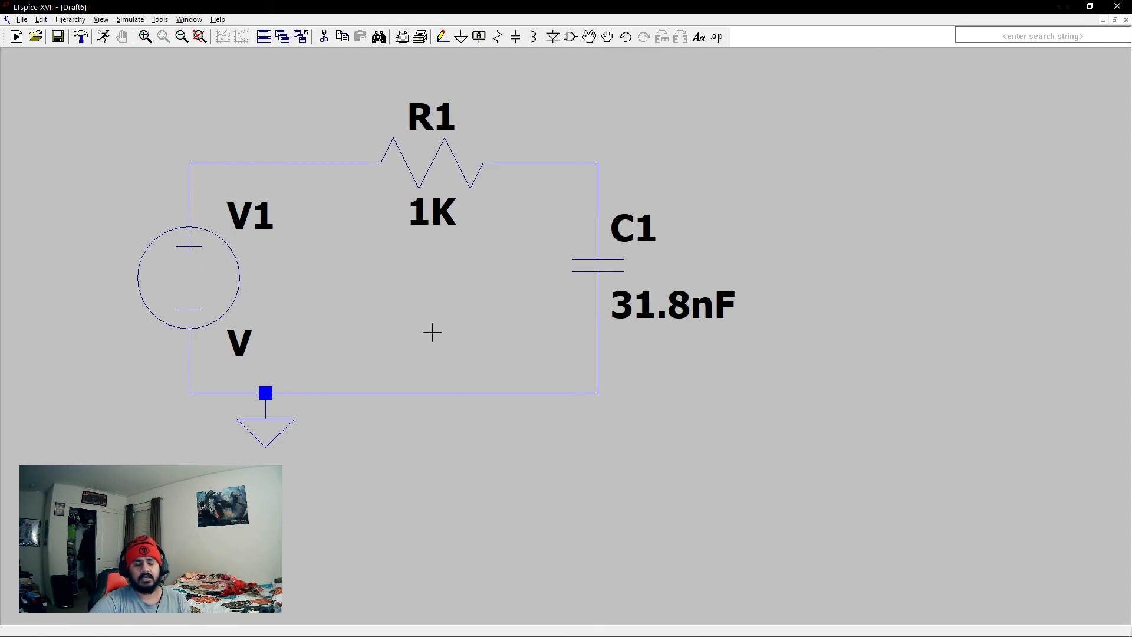
- Configure source V1 for small-signal AC analysis with amplitude 1 and phase 0
right_click(188, 284)
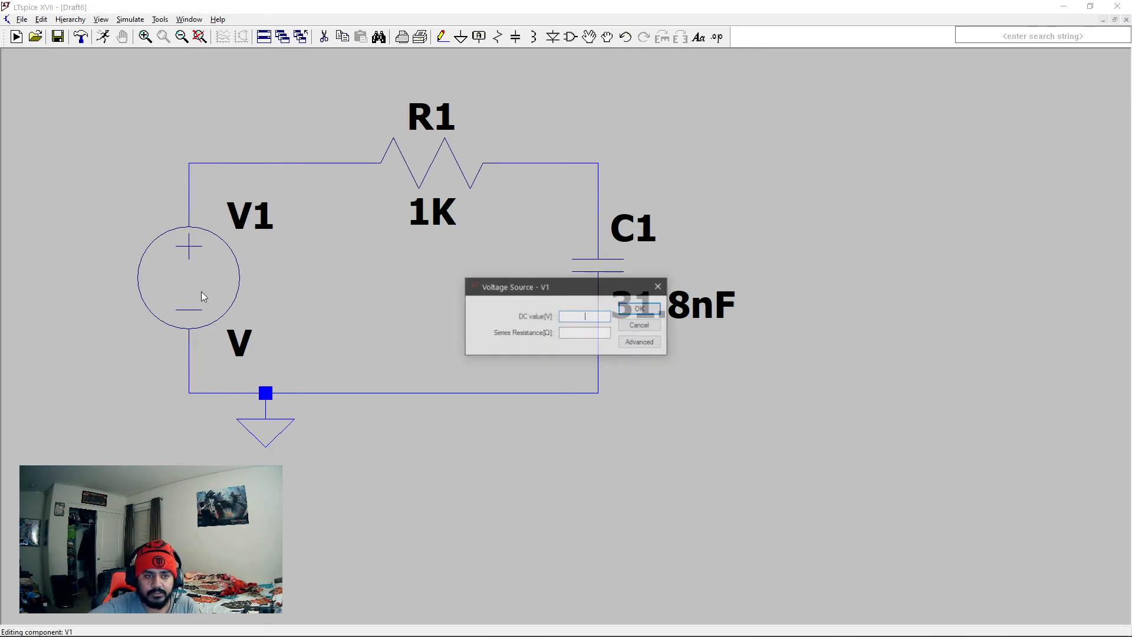
left_click(641, 343)
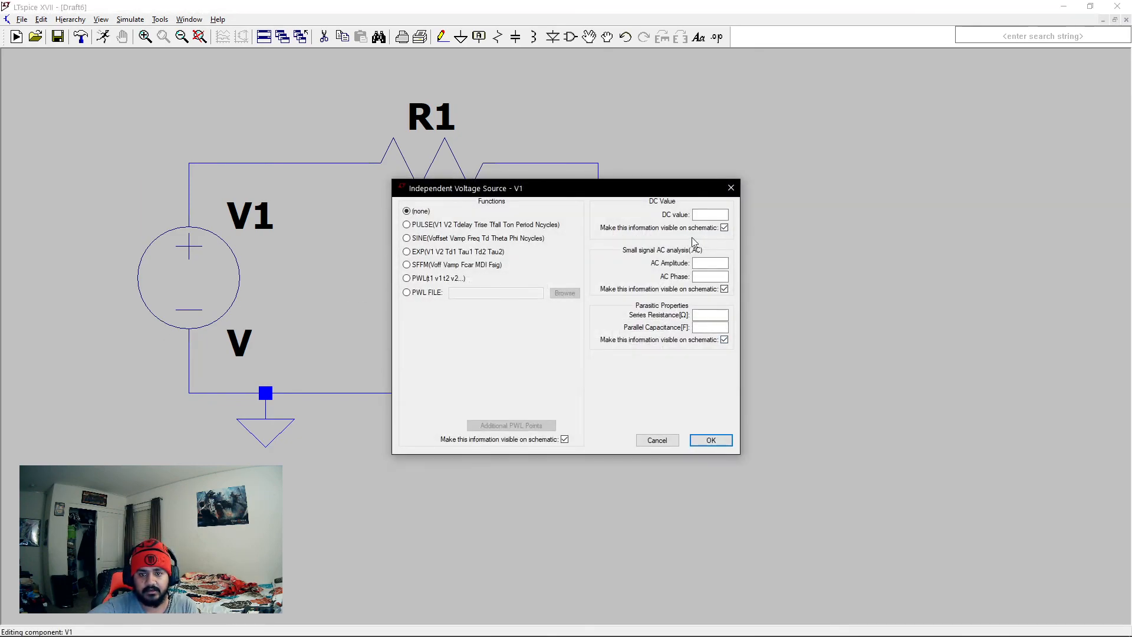
left_click(704, 262)
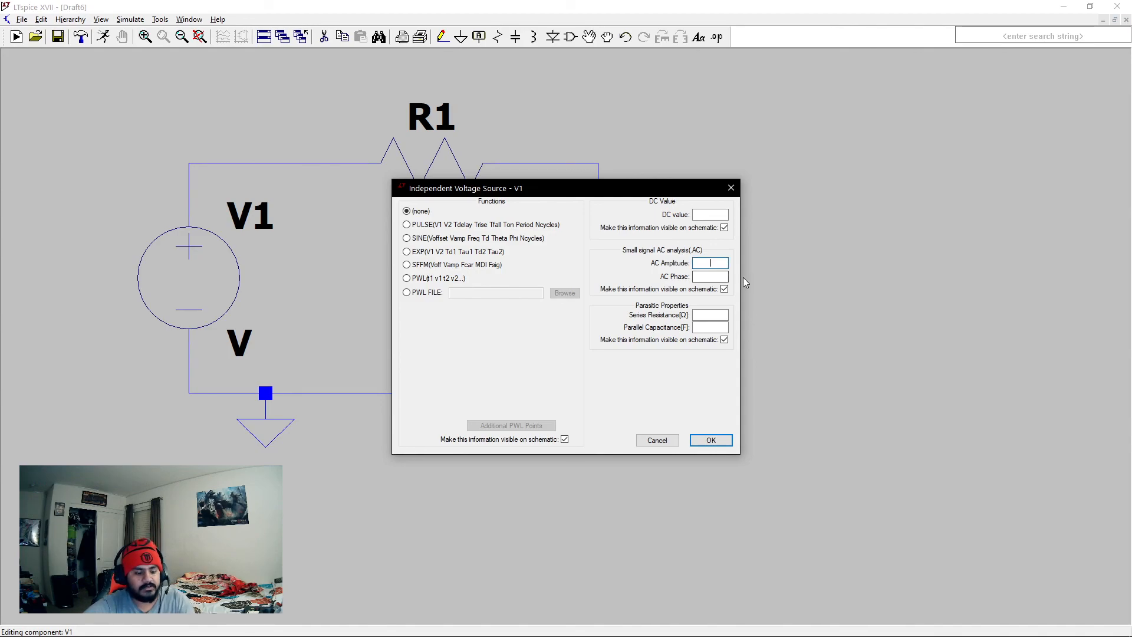
type("1")
key("Tab")
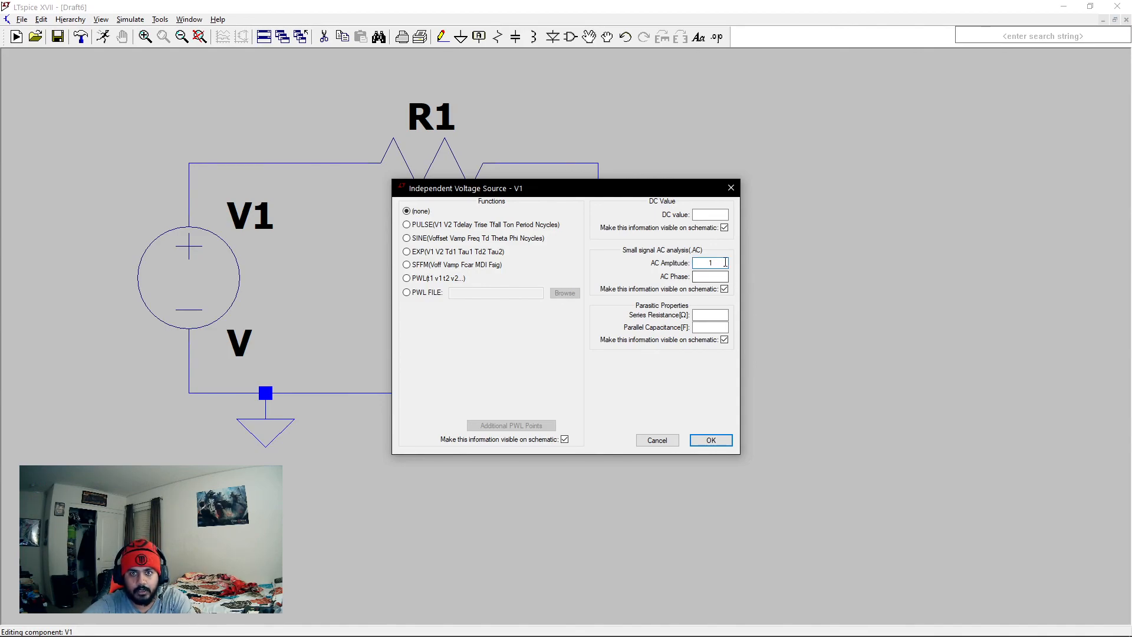
type("0")
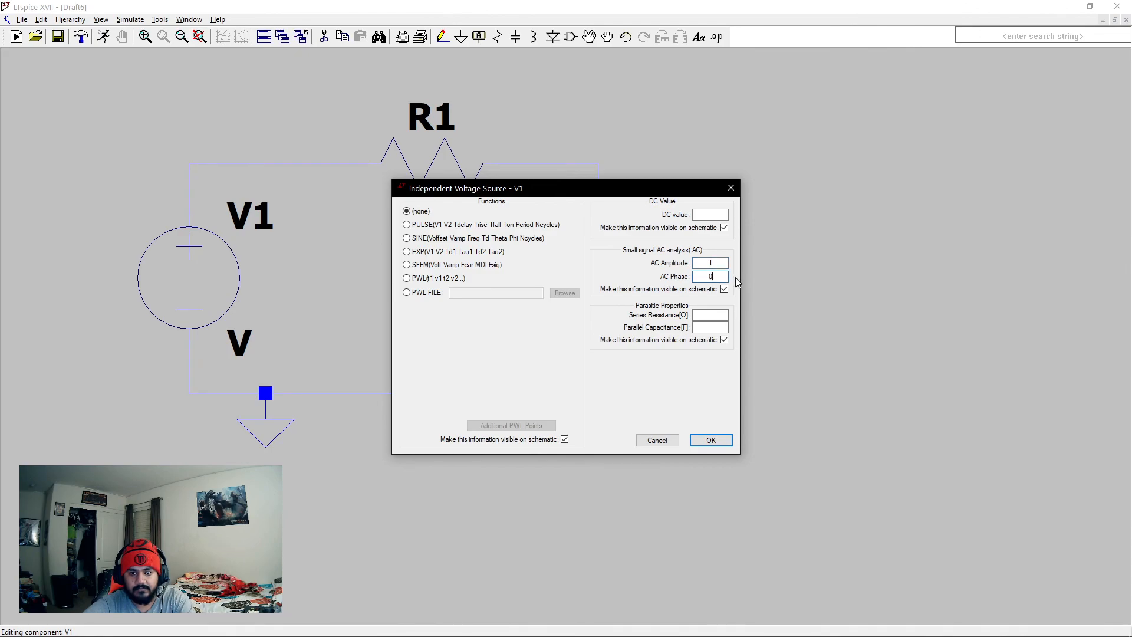
left_click(711, 440)
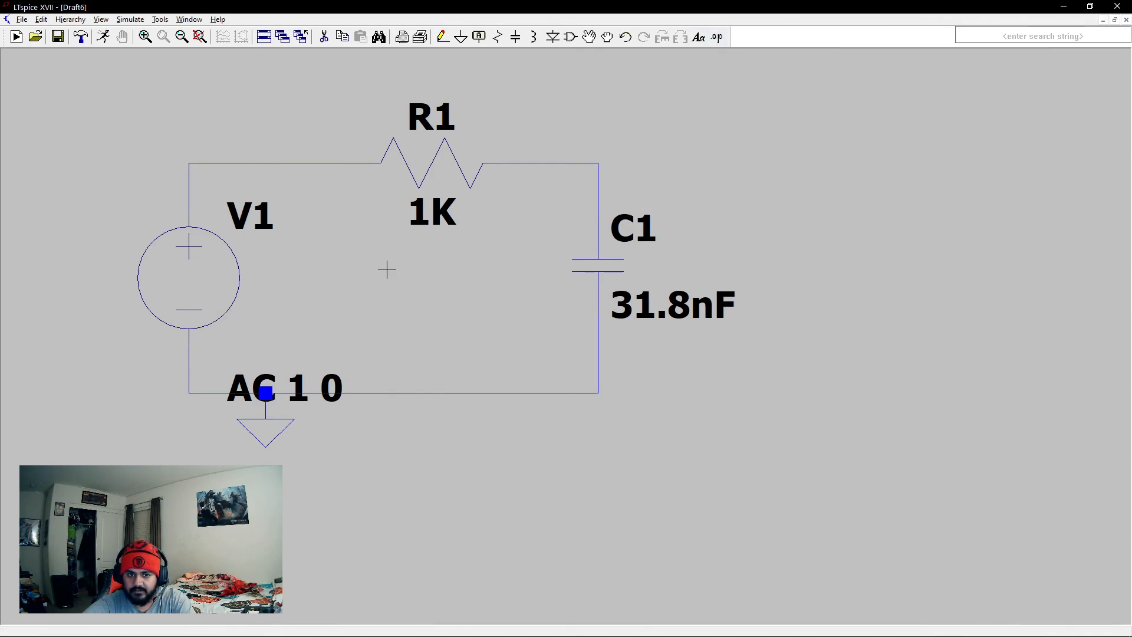
- Add the SPICE directive ".ac dec 1000 0 10K" to the schematic and place it below the ground symbol
left_click(716, 37)
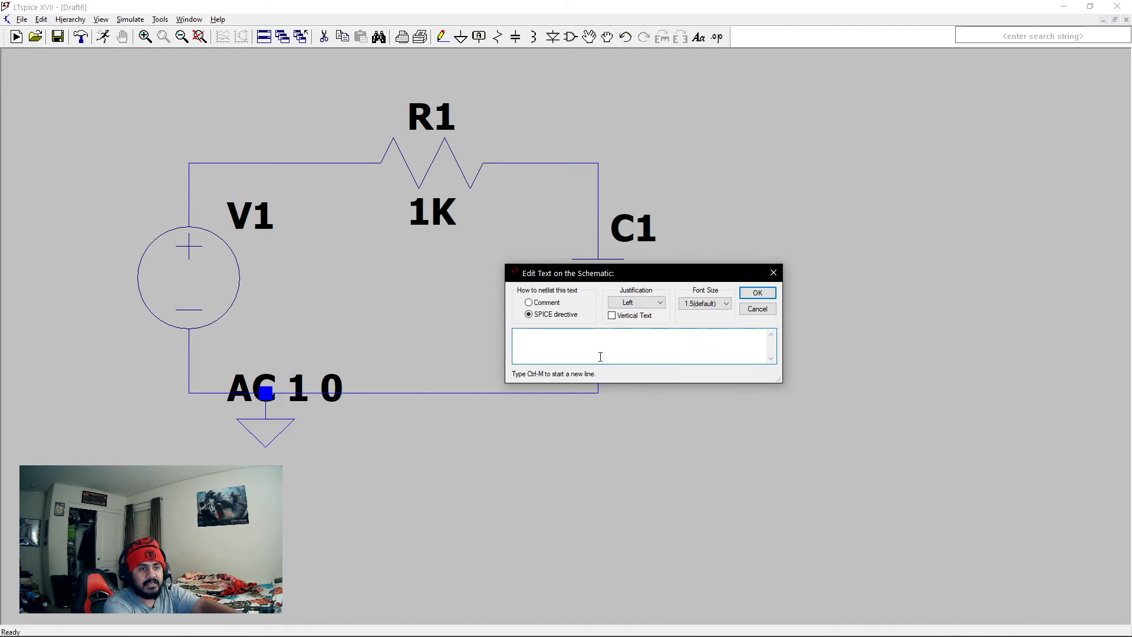
type(".ac")
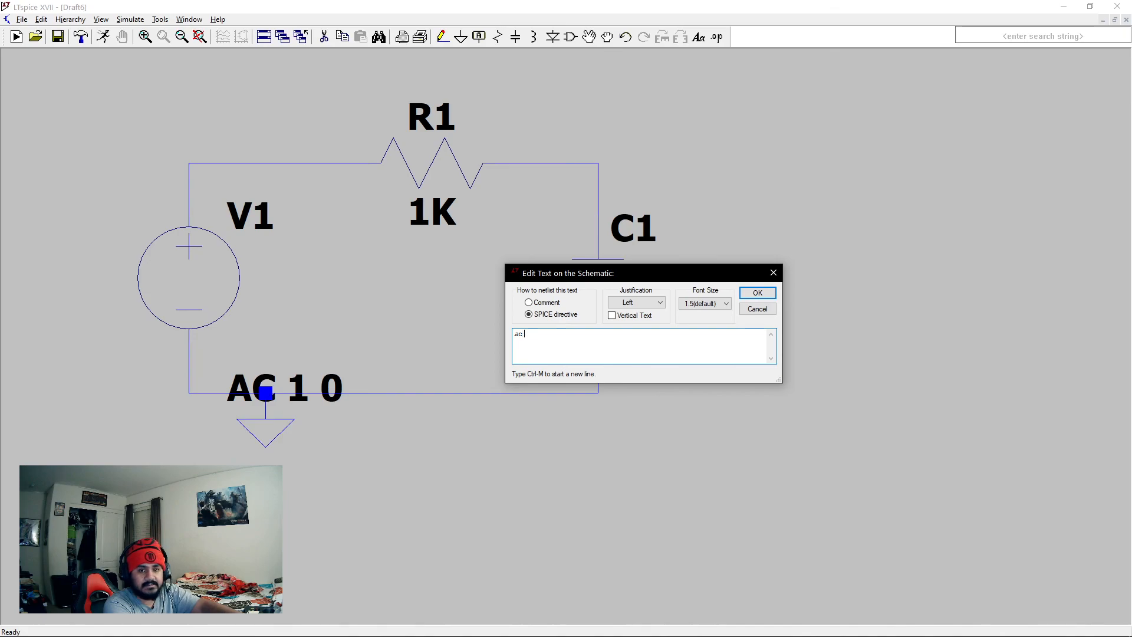
type(" D")
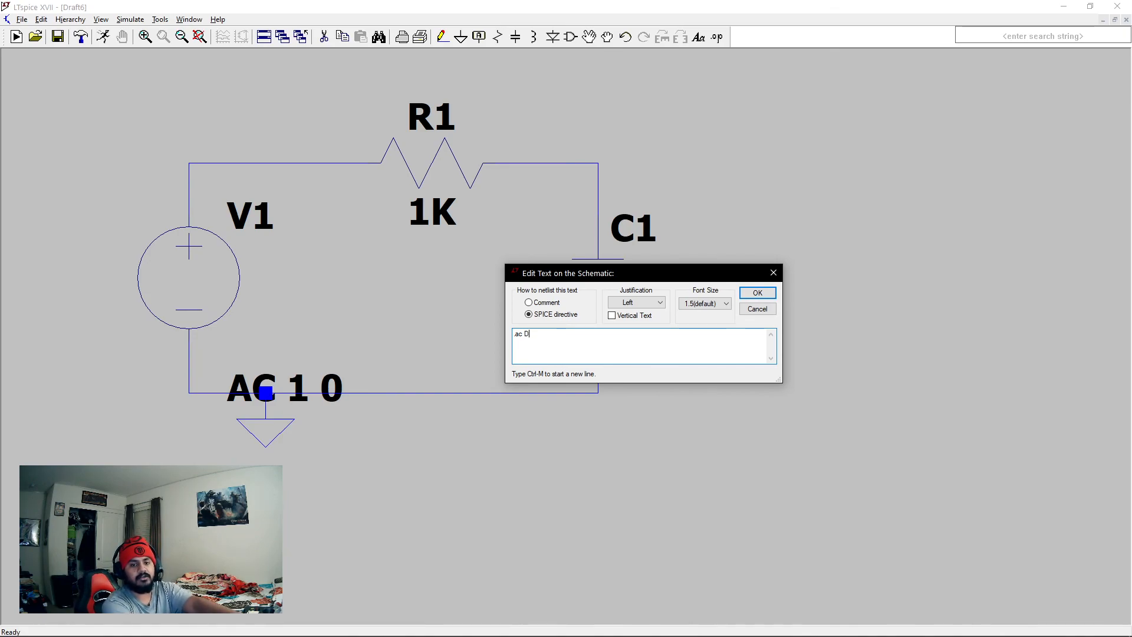
type("ECdec")
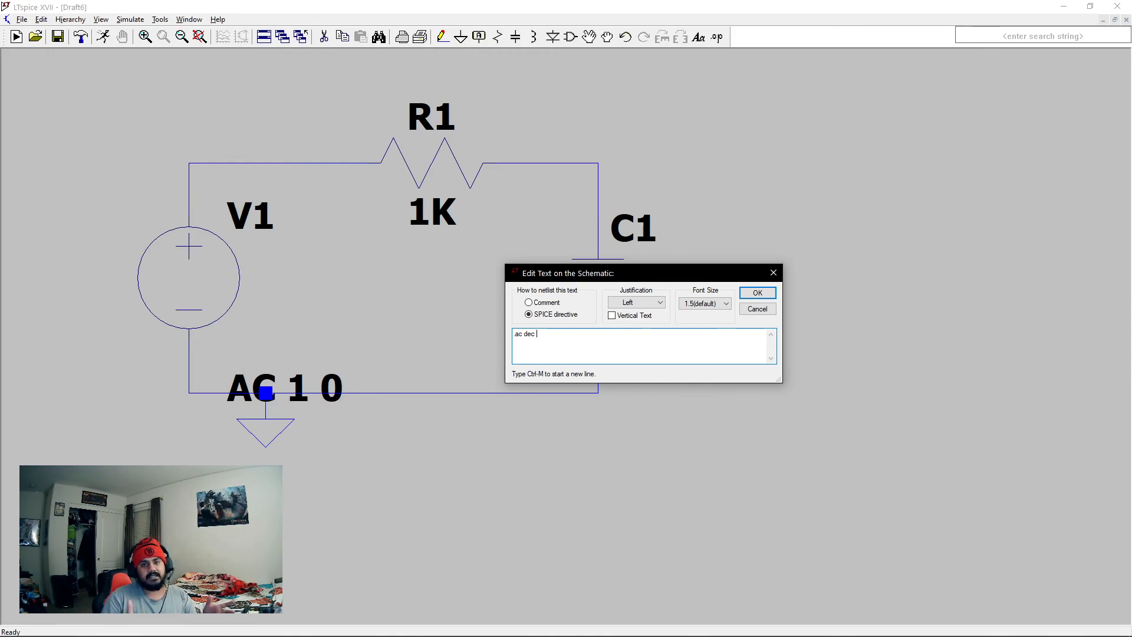
type("1000 0")
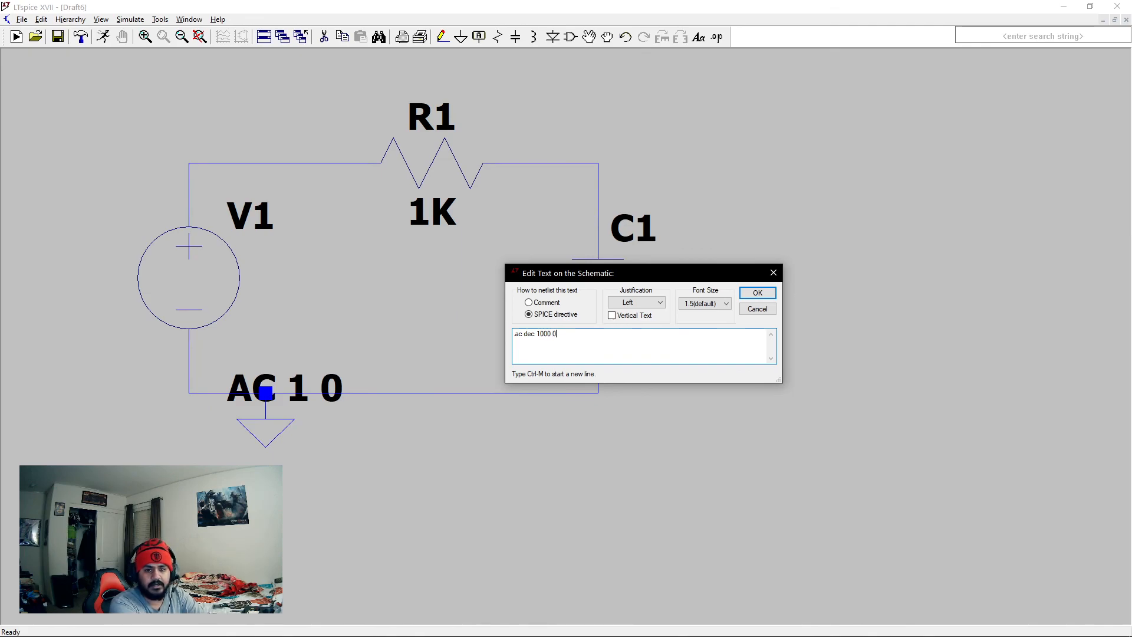
type("10K")
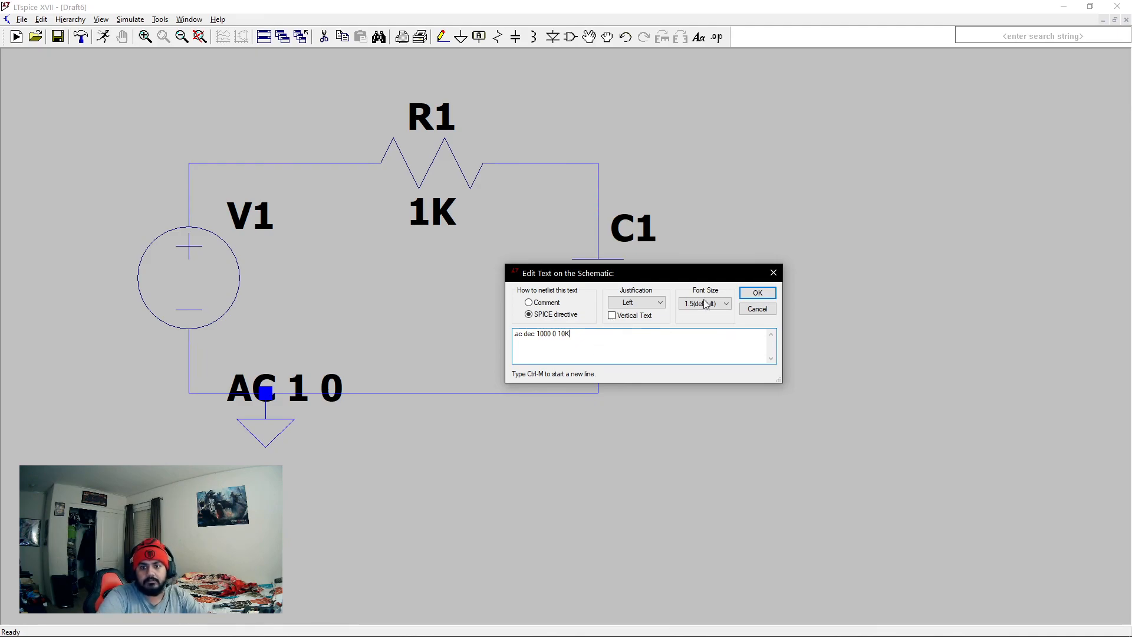
left_click(758, 293)
left_click(324, 518)
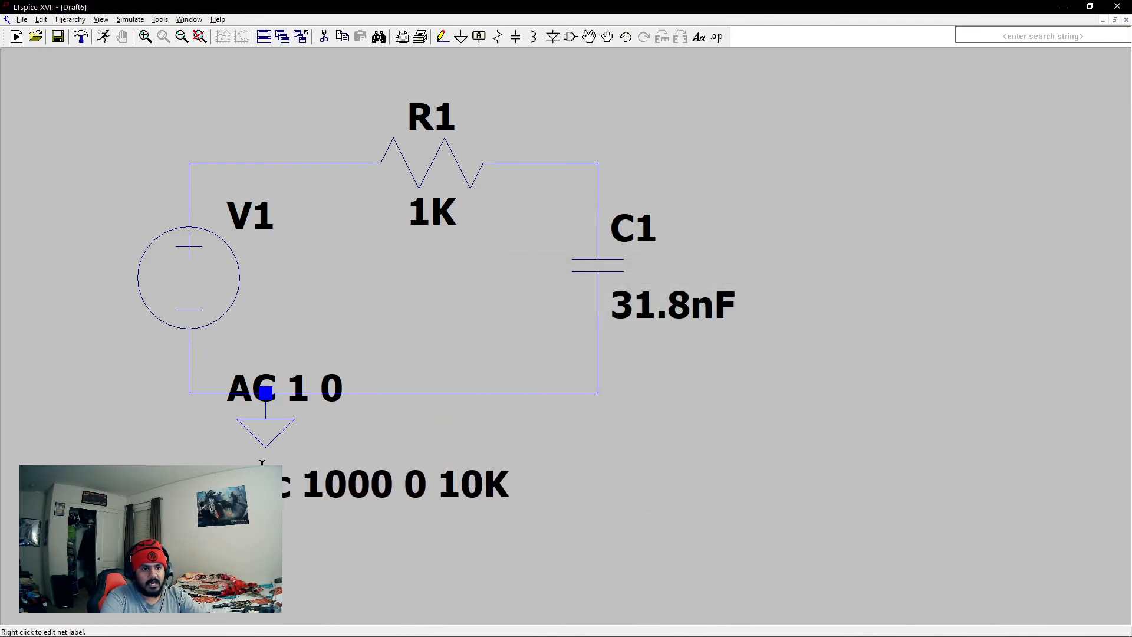
- Try to run the AC sweep, and set the start frequency in its directive to 1
left_click(103, 36)
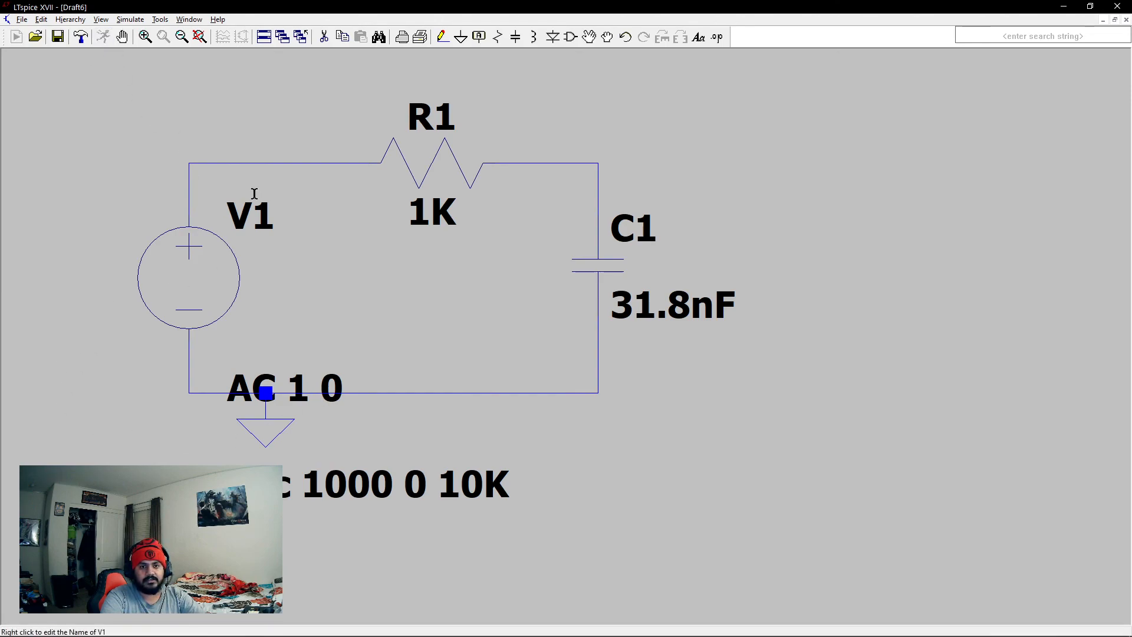
left_click(627, 348)
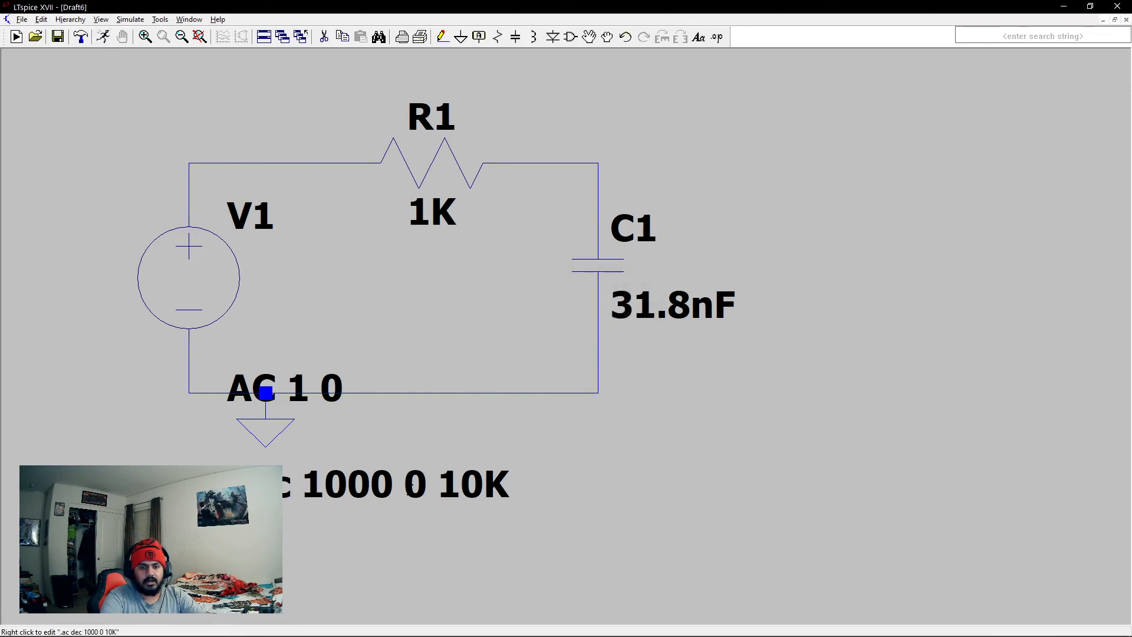
right_click(449, 463)
left_click(609, 319)
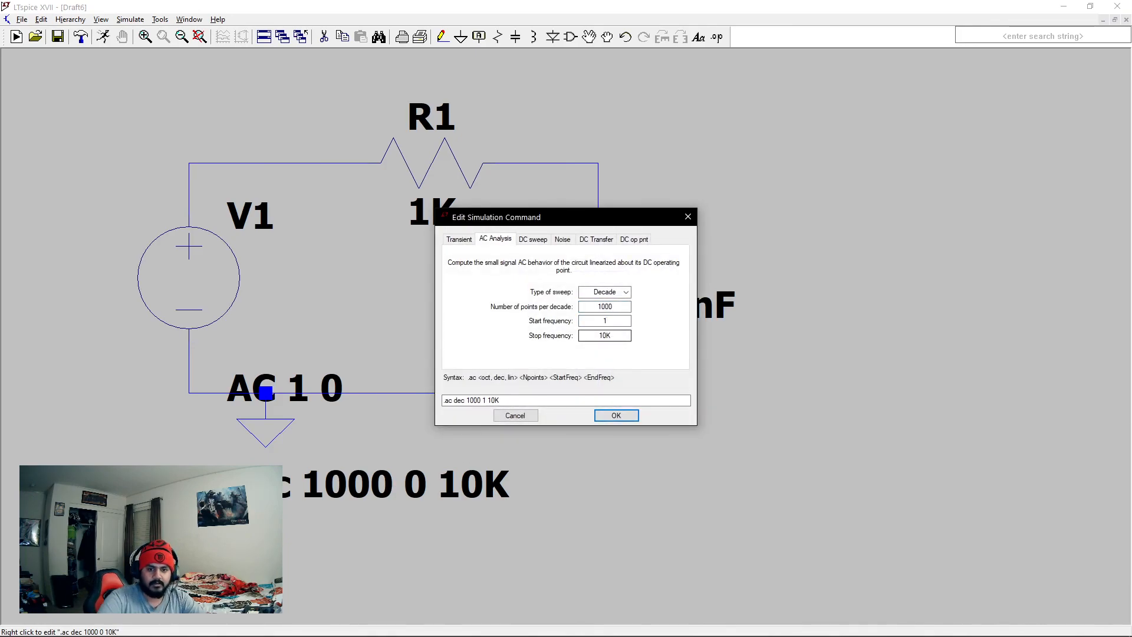
left_click(626, 414)
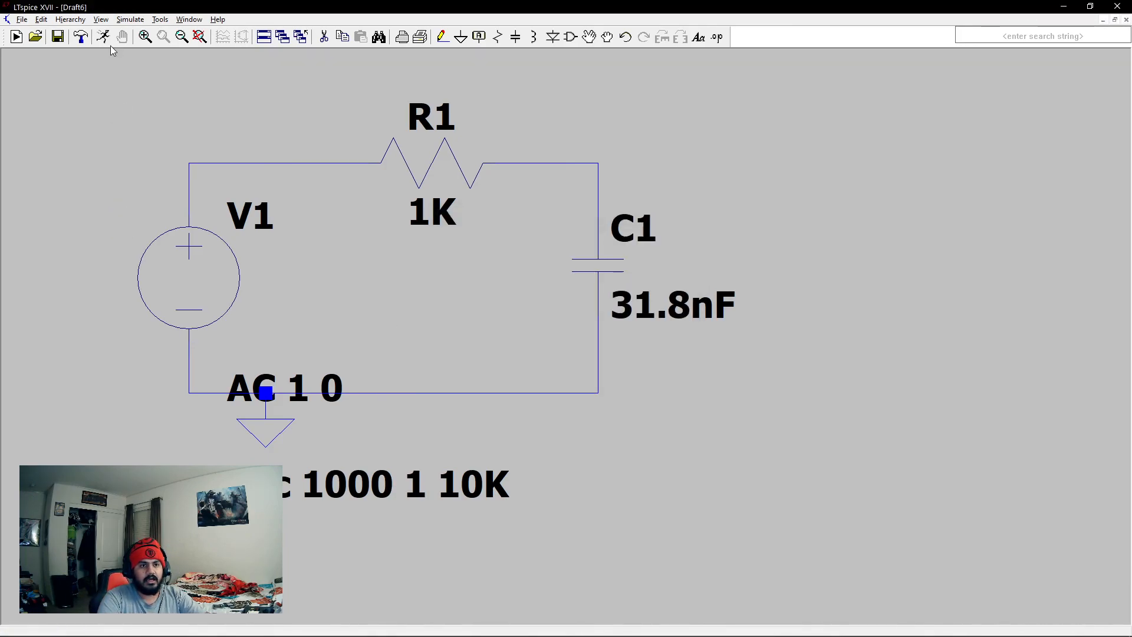
- Run the AC analysis and plot the voltage at the node between R1 and C1
left_click(87, 37)
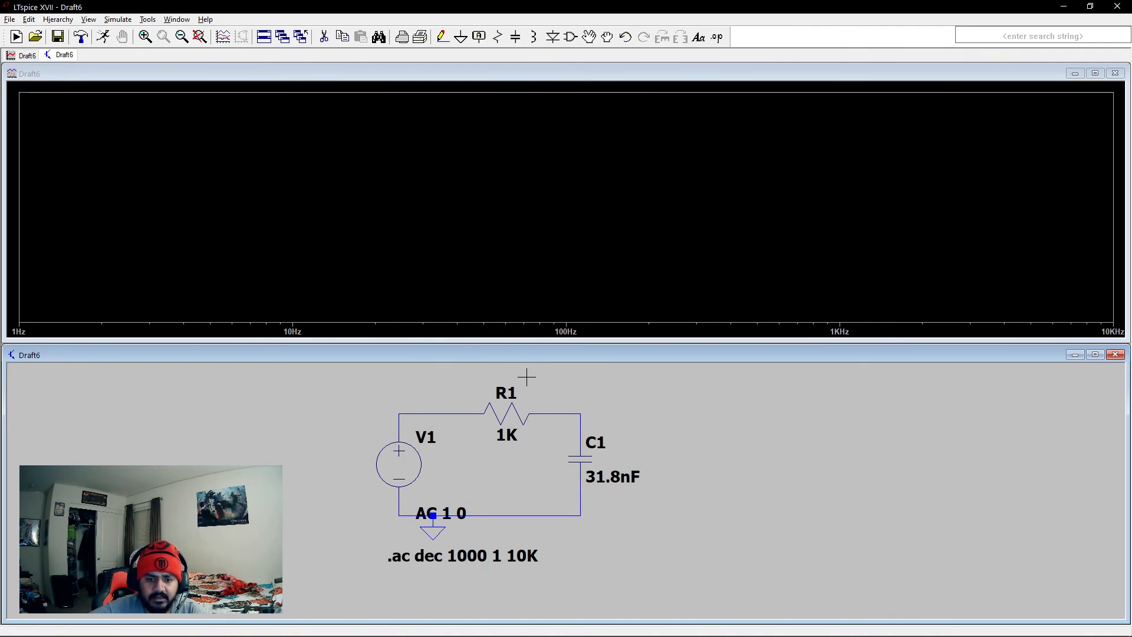
left_click(583, 412)
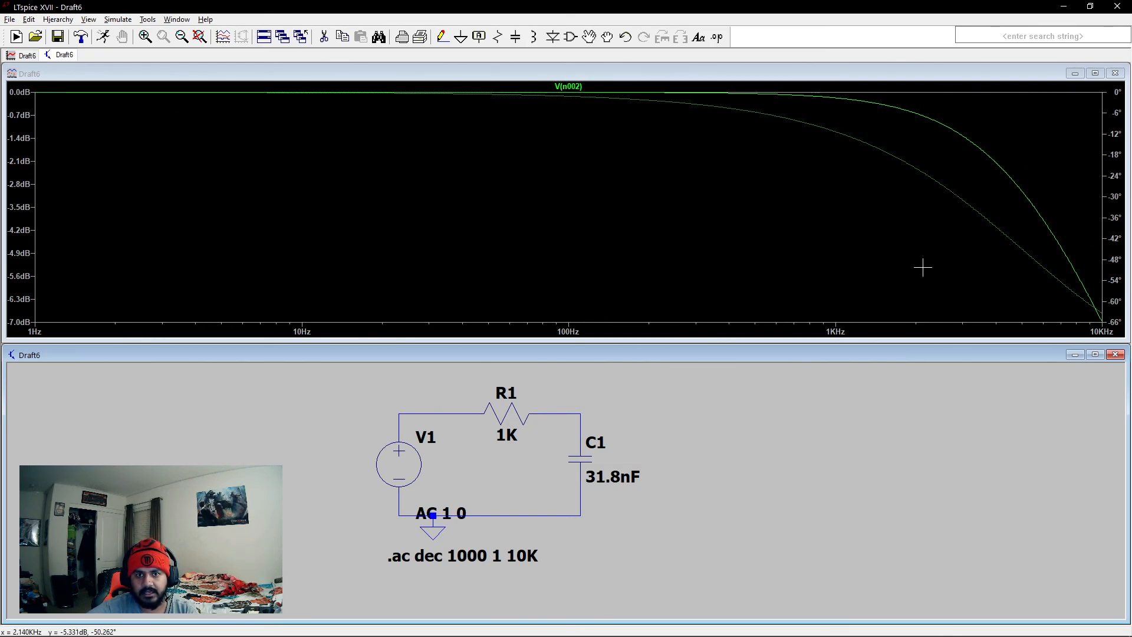
- Attach a cursor to the V(n002) trace, move it to about 1.57 kHz to read magnitude and phase, and close the read-out
left_click(567, 87)
left_click_drag(568, 177, 891, 168)
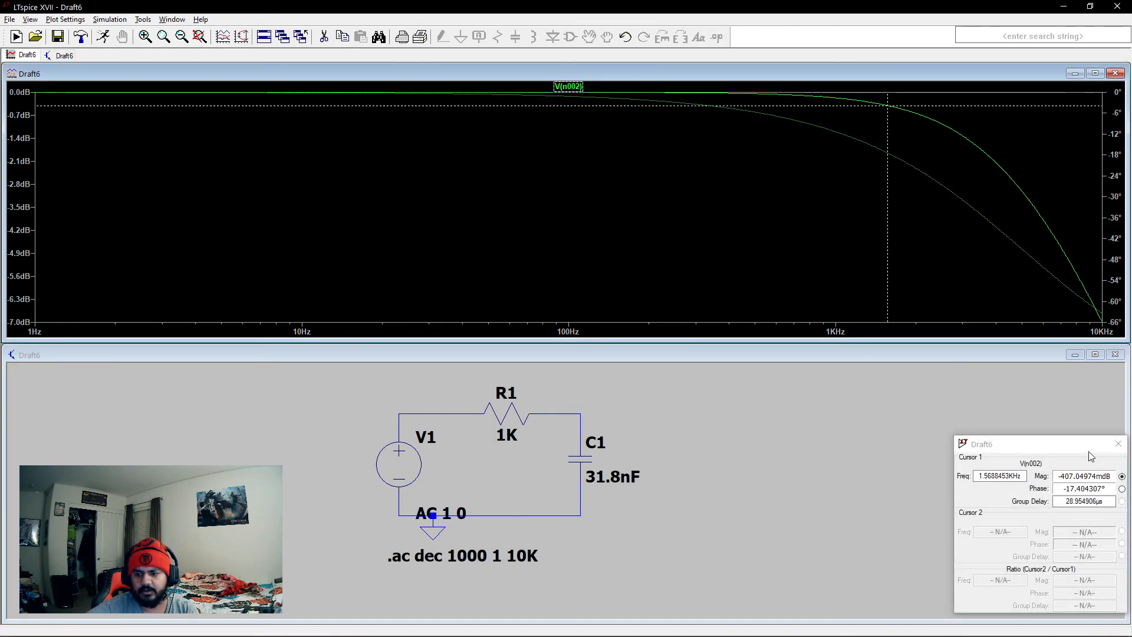
left_click(1119, 443)
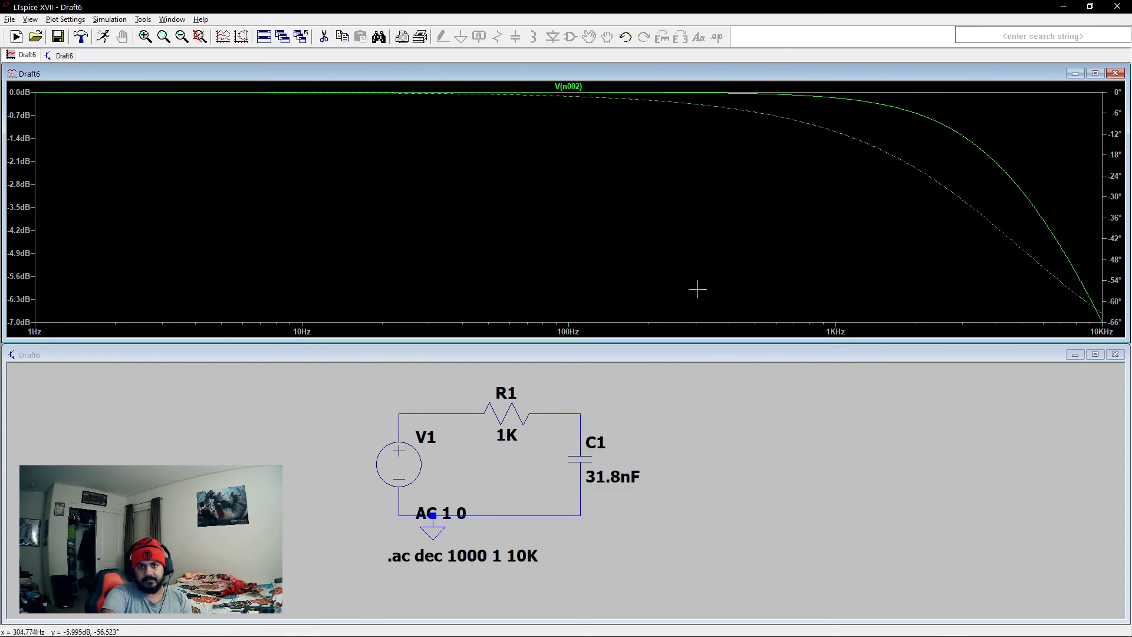
- Close the waveform plot and the Draft6 schematic
left_click(1115, 73)
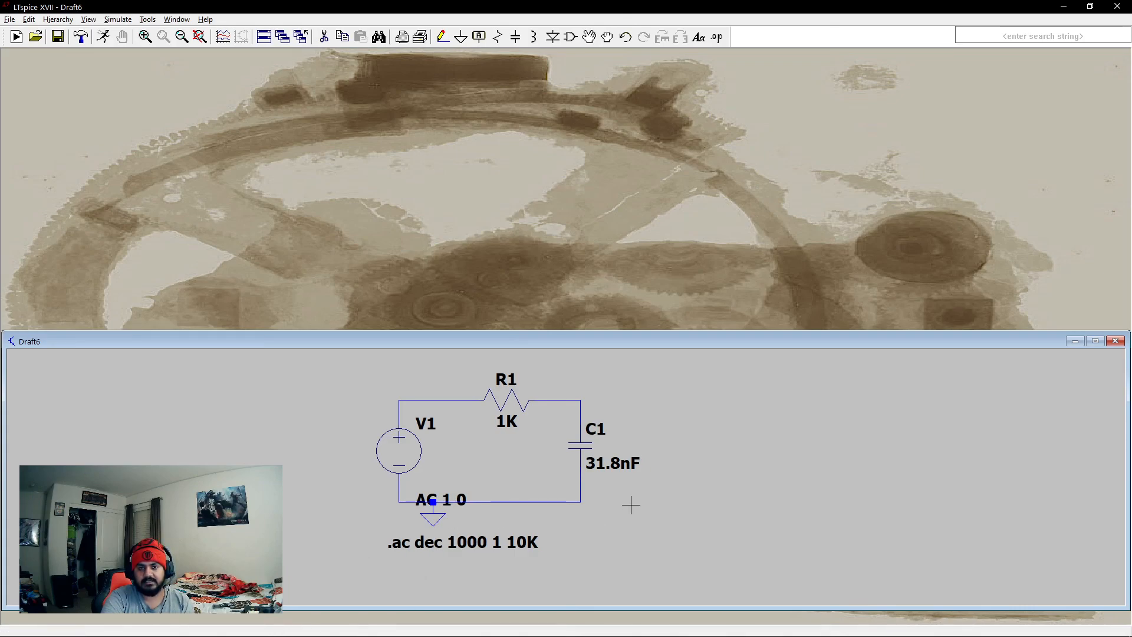
left_click(1118, 345)
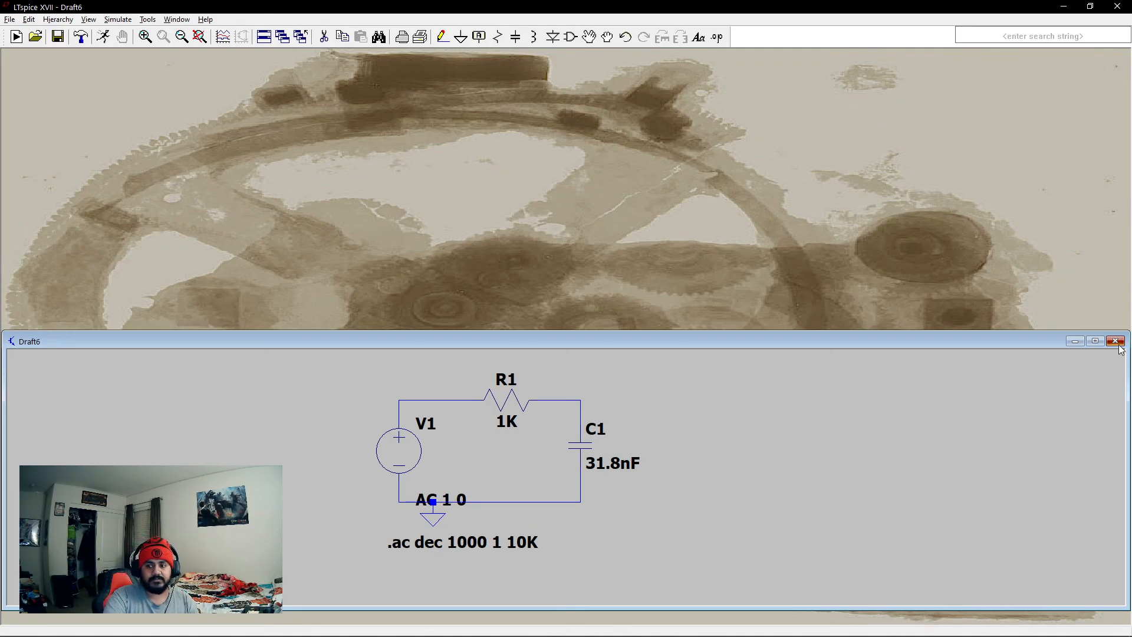
left_click(558, 348)
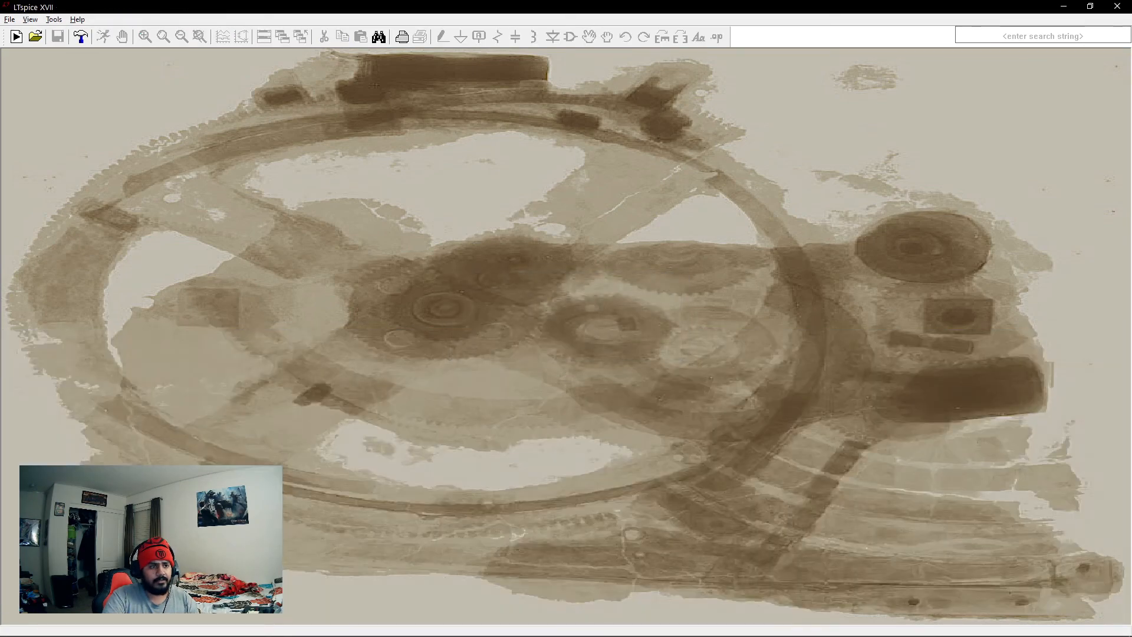